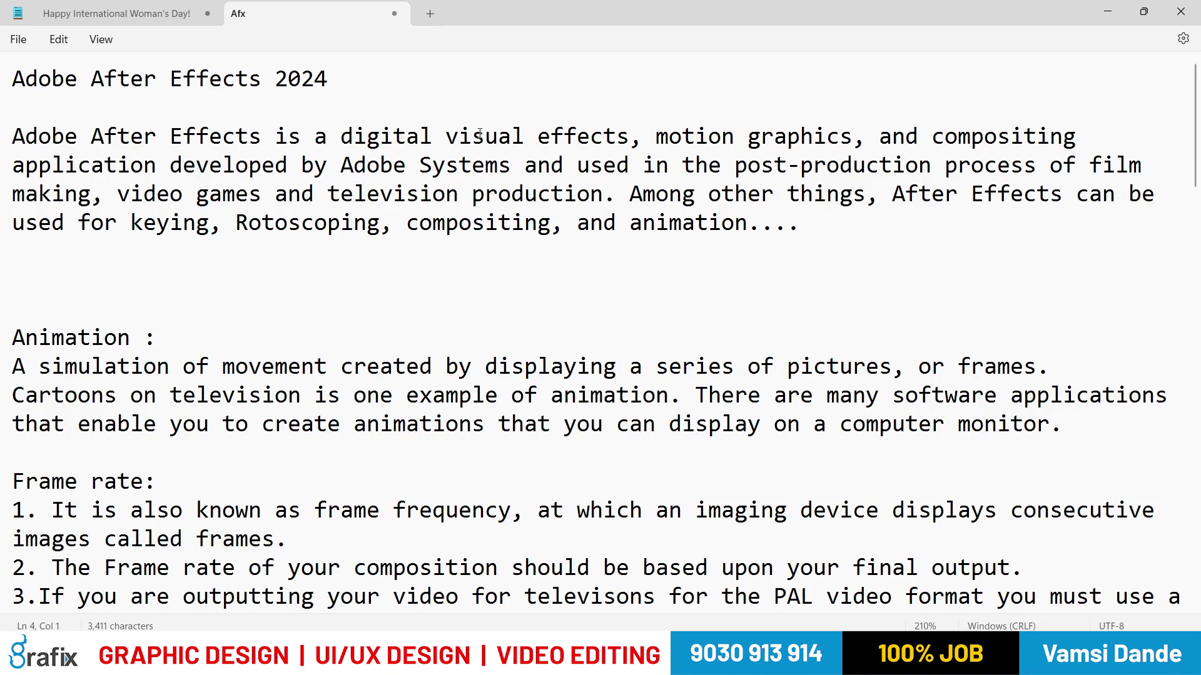
pyautogui.press('XF86AudioLowerVolume')
pyautogui.press('XF86AudioRaiseVolume')
pyautogui.press('XF86AudioRaiseVolume')
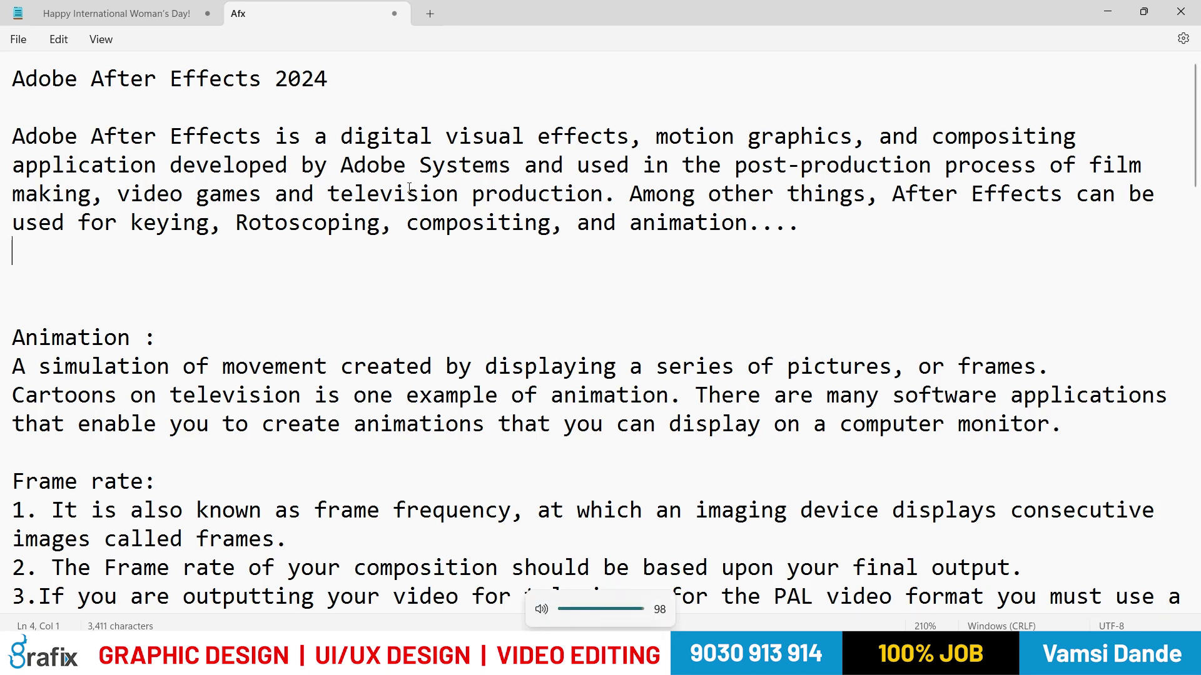
# - Highlight the key terms in the After Effects definition: After Effects, digital, visual effects, motion graphics and compositing
pyautogui.moveTo(406, 166); pyautogui.dragTo(424, 173)
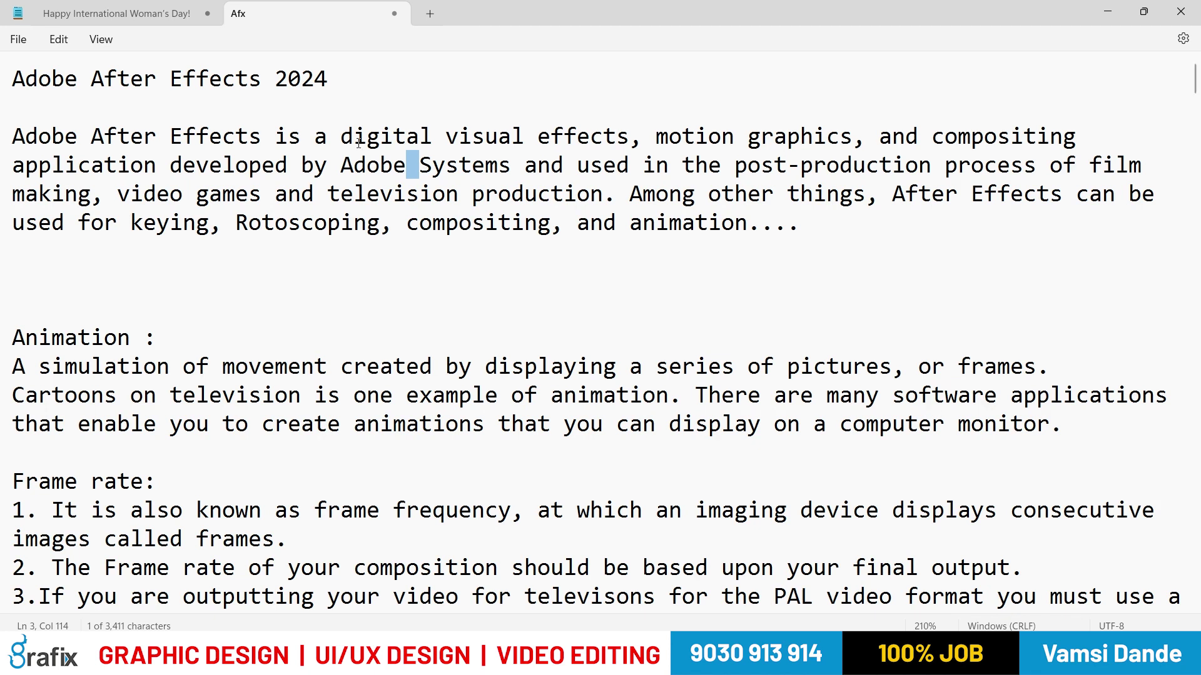
pyautogui.moveTo(99, 134); pyautogui.dragTo(275, 138)
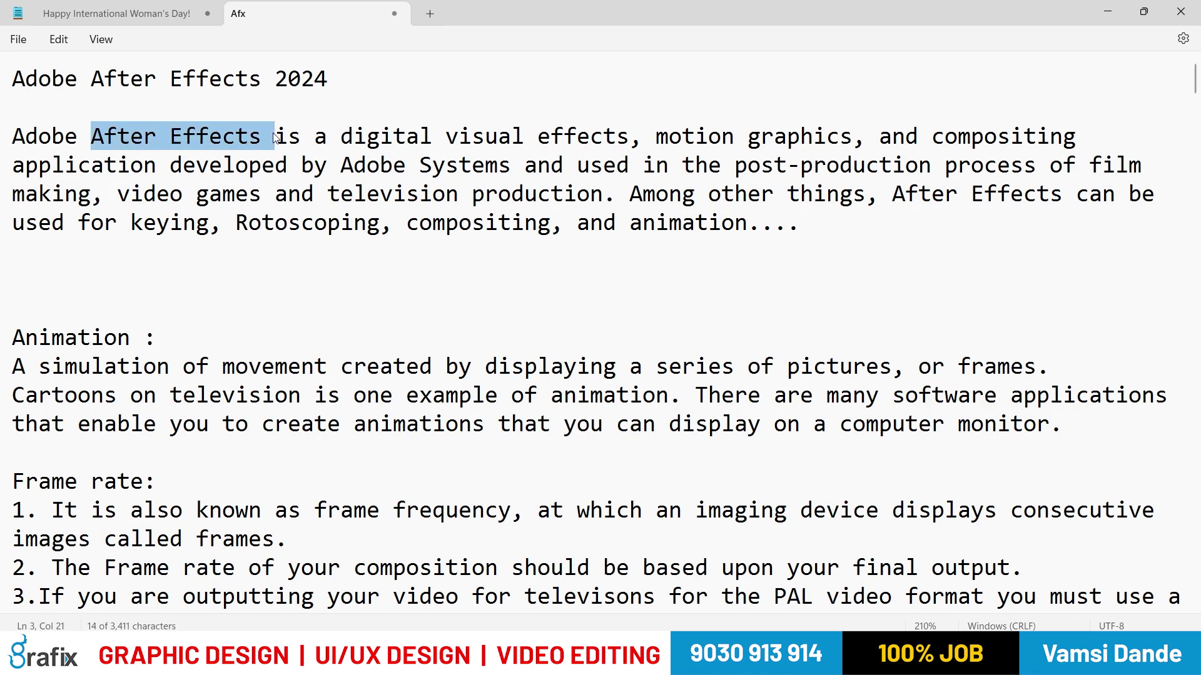
pyautogui.click(276, 137)
pyautogui.moveTo(354, 135); pyautogui.dragTo(393, 136)
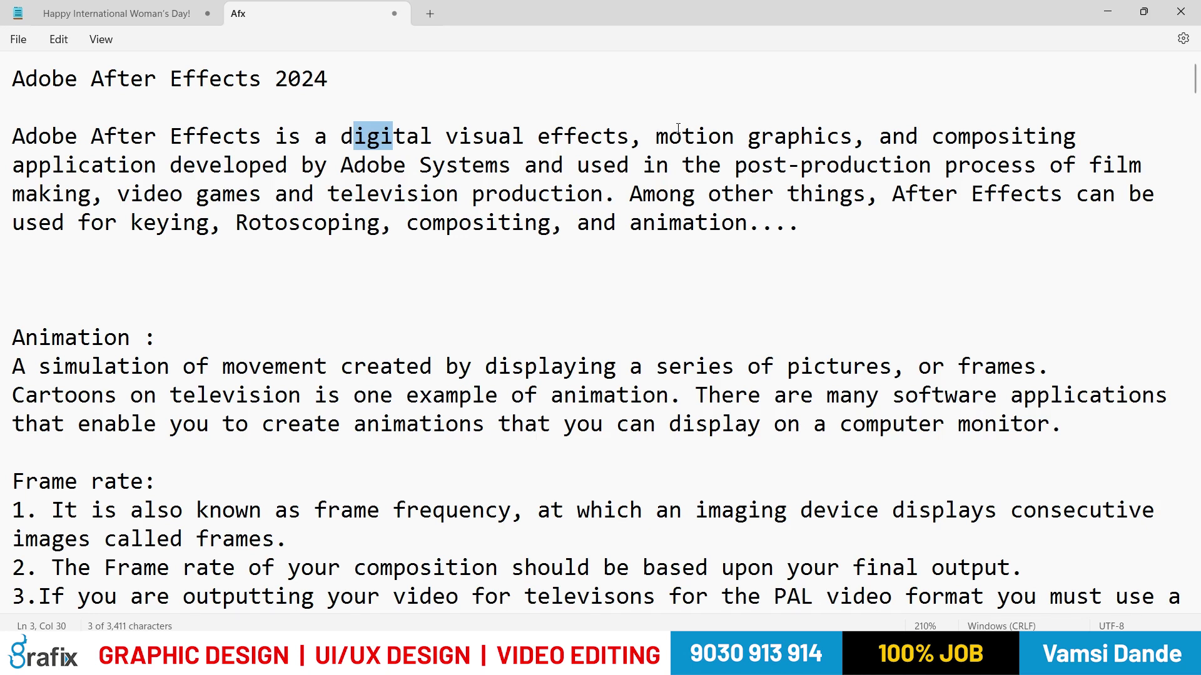
pyautogui.moveTo(679, 131); pyautogui.dragTo(812, 149)
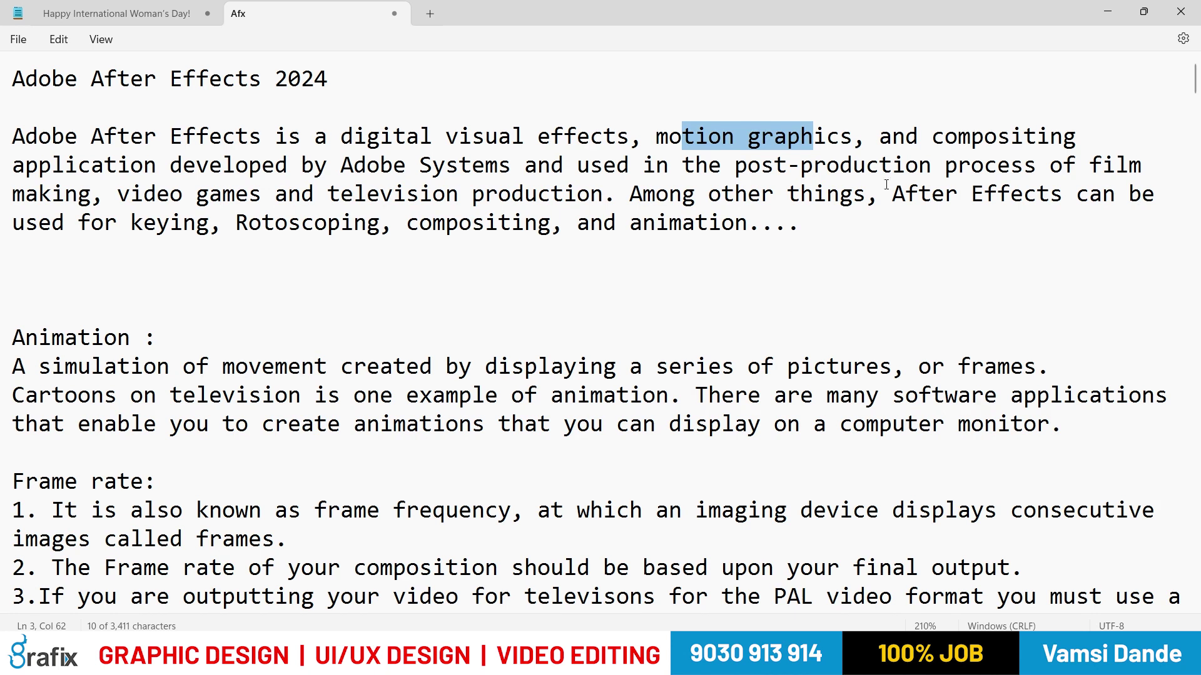
pyautogui.moveTo(471, 133); pyautogui.dragTo(601, 128)
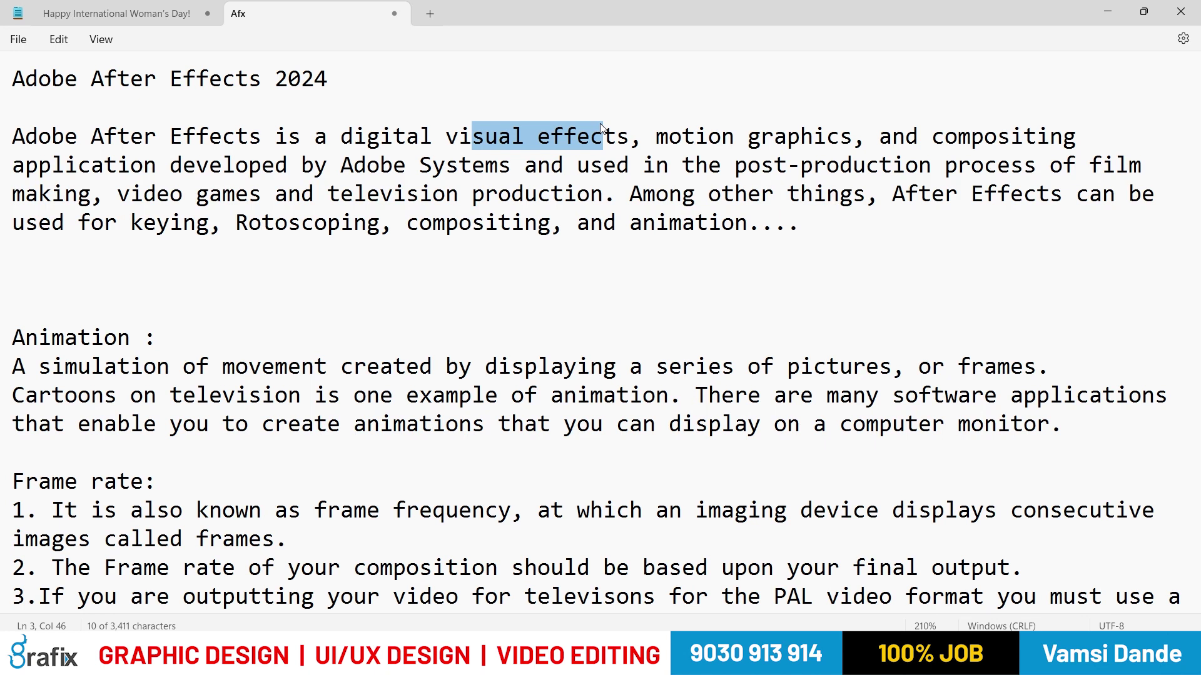
pyautogui.moveTo(955, 142); pyautogui.dragTo(1049, 144)
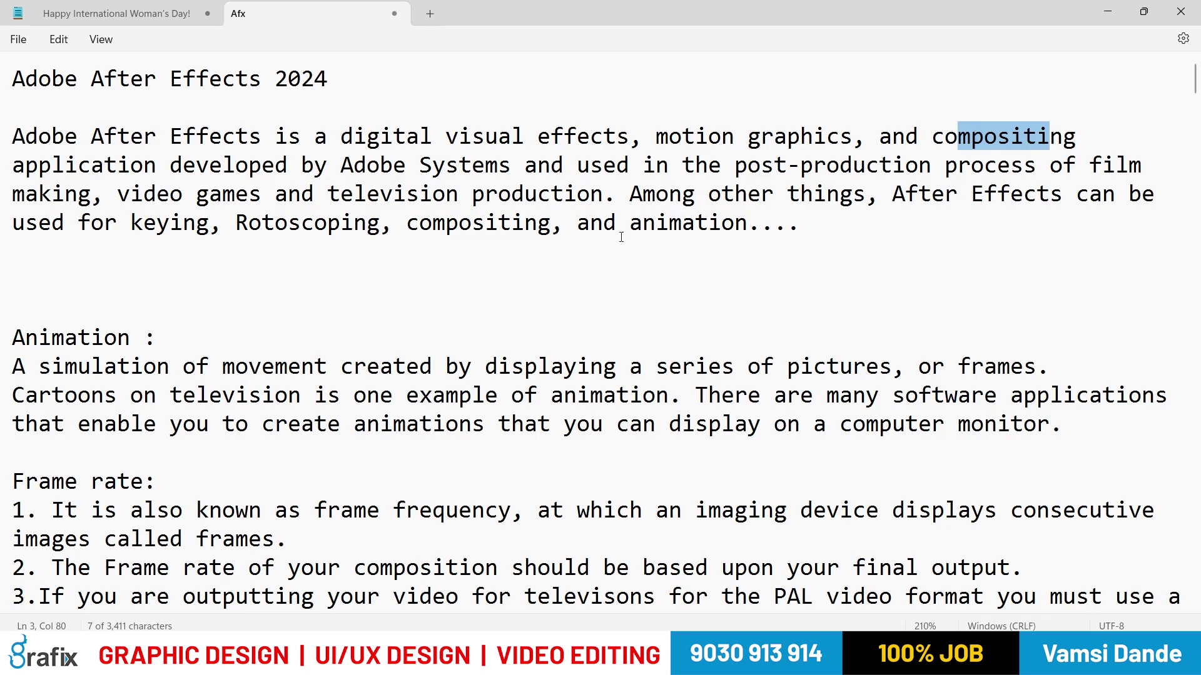
# - Highlight the listed uses of After Effects in the introduction: keying, Rotoscoping, compositing and animation
pyautogui.moveTo(289, 222); pyautogui.dragTo(367, 223)
pyautogui.moveTo(157, 222); pyautogui.dragTo(197, 223)
pyautogui.moveTo(459, 223); pyautogui.dragTo(536, 223)
pyautogui.moveTo(668, 222); pyautogui.dragTo(721, 222)
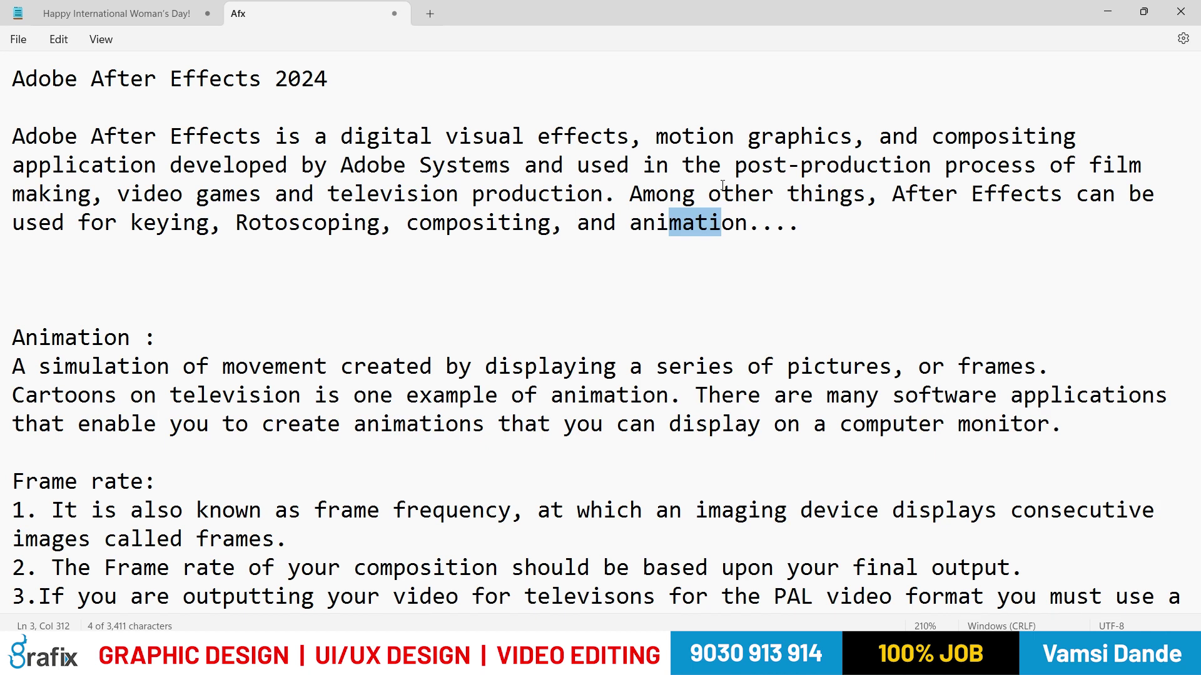
pyautogui.click(224, 220)
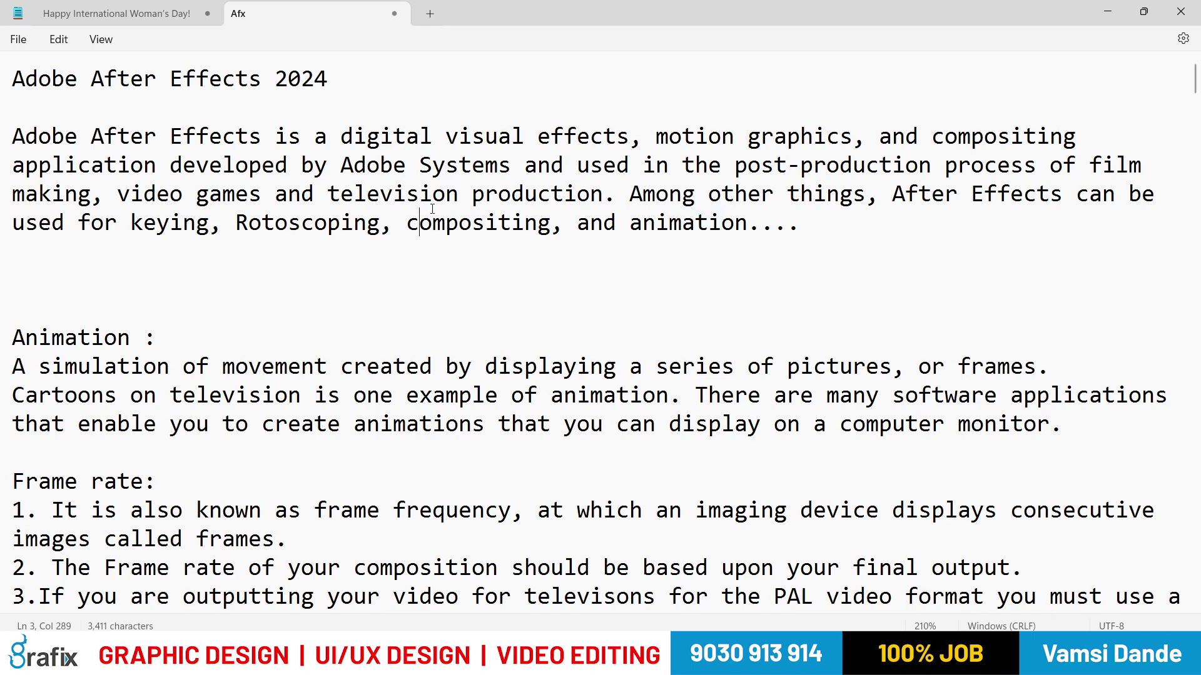
pyautogui.moveTo(551, 222); pyautogui.dragTo(696, 223)
pyautogui.doubleClick(718, 232)
# - Delete one blank line between the introductory paragraph and the Animation section
pyautogui.click(851, 242)
pyautogui.press('Delete')
pyautogui.moveTo(67, 78); pyautogui.dragTo(664, 206)
pyautogui.click(682, 200)
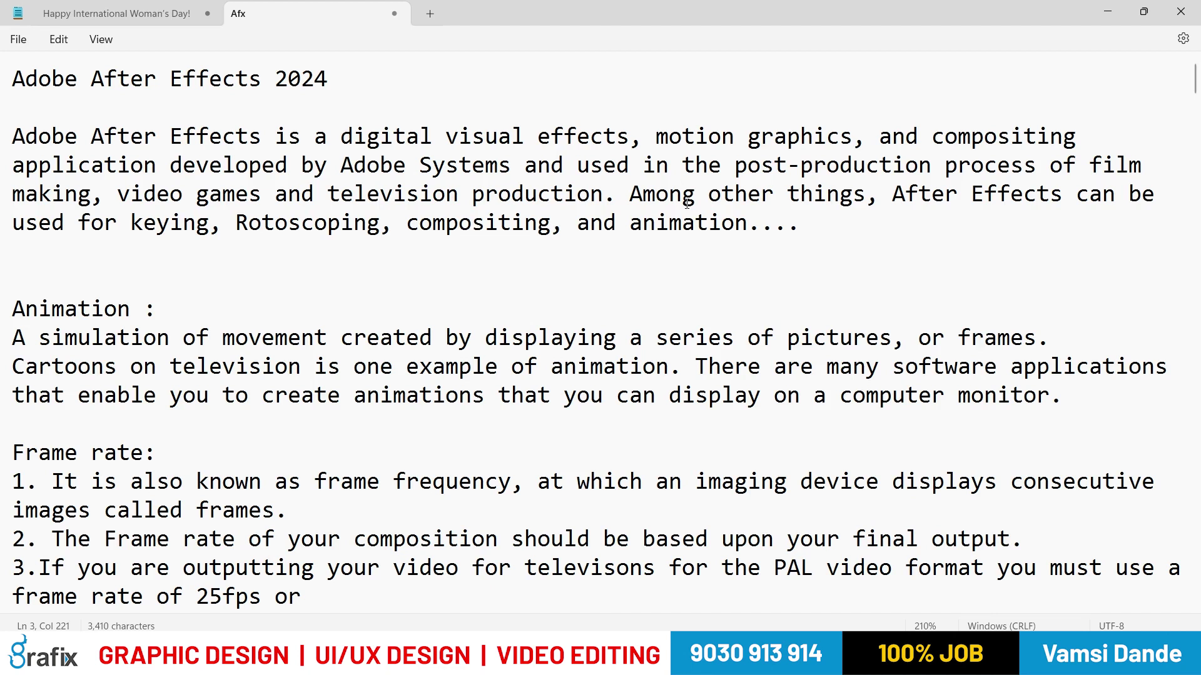
# - Go over the Animation section from its heading to the last line of the definition
pyautogui.moveTo(105, 308); pyautogui.dragTo(157, 369)
pyautogui.click(184, 395)
pyautogui.click(243, 396)
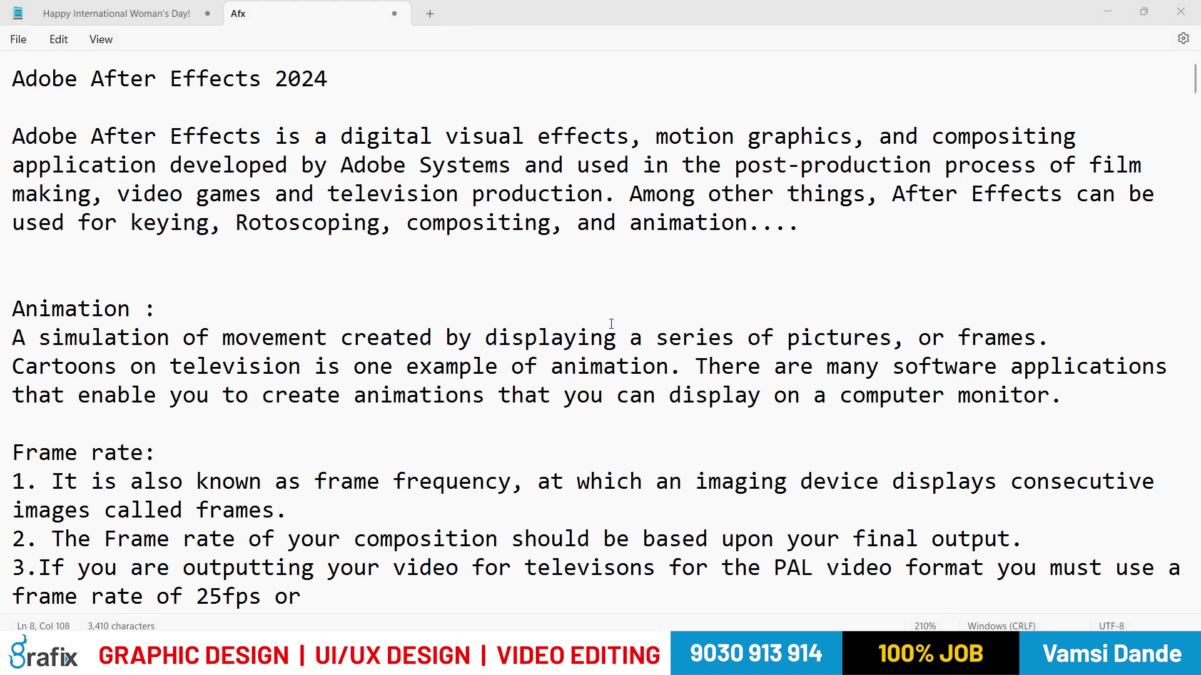
# - Switch to Chrome, search Google for "displaying series of pictures" and show the image results
pyautogui.scroll(-3, 787, 421)
pyautogui.click(813, 357)
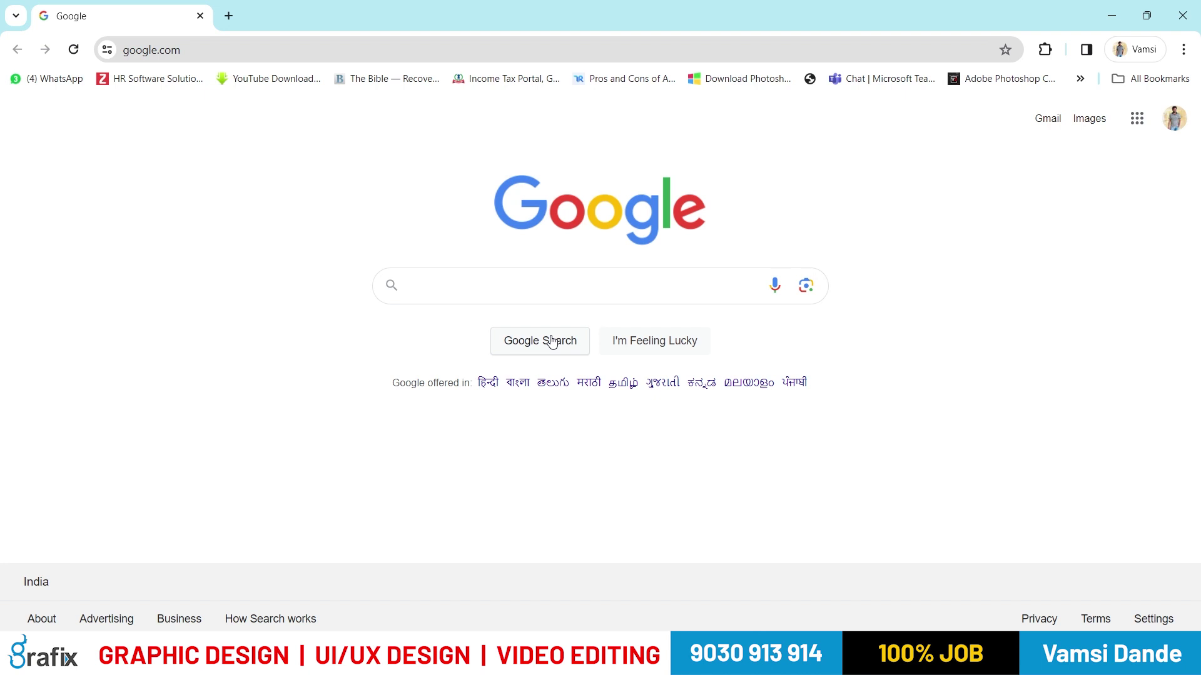
pyautogui.write('displaying ')
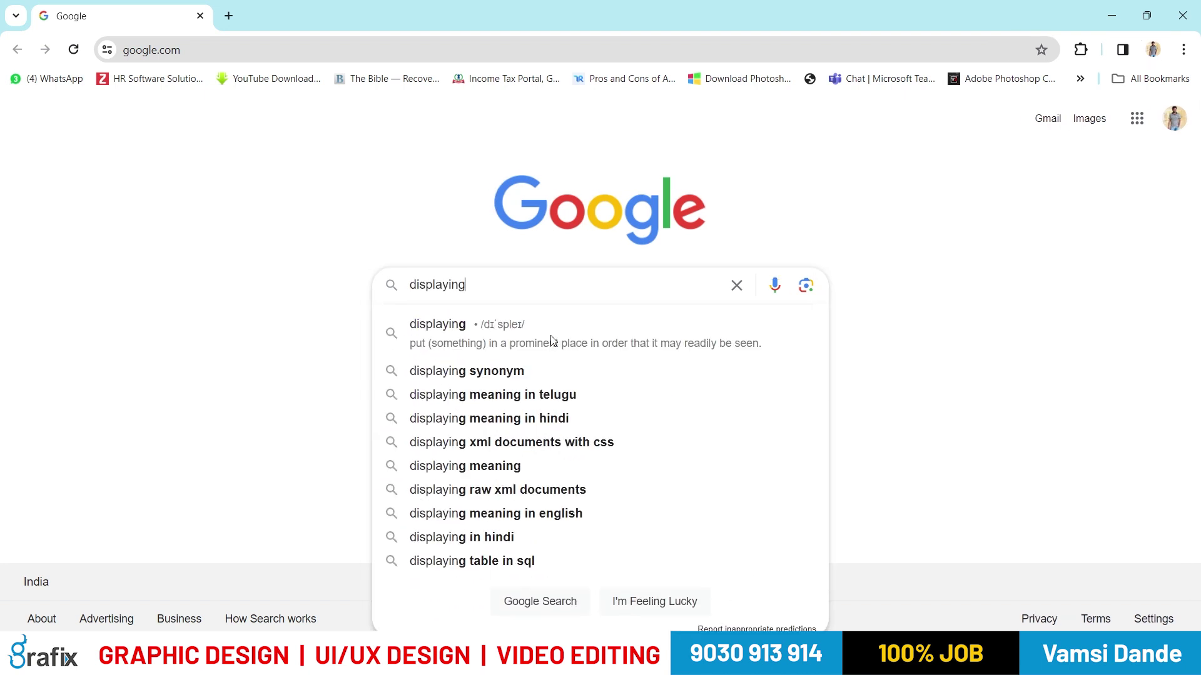
pyautogui.write('ser')
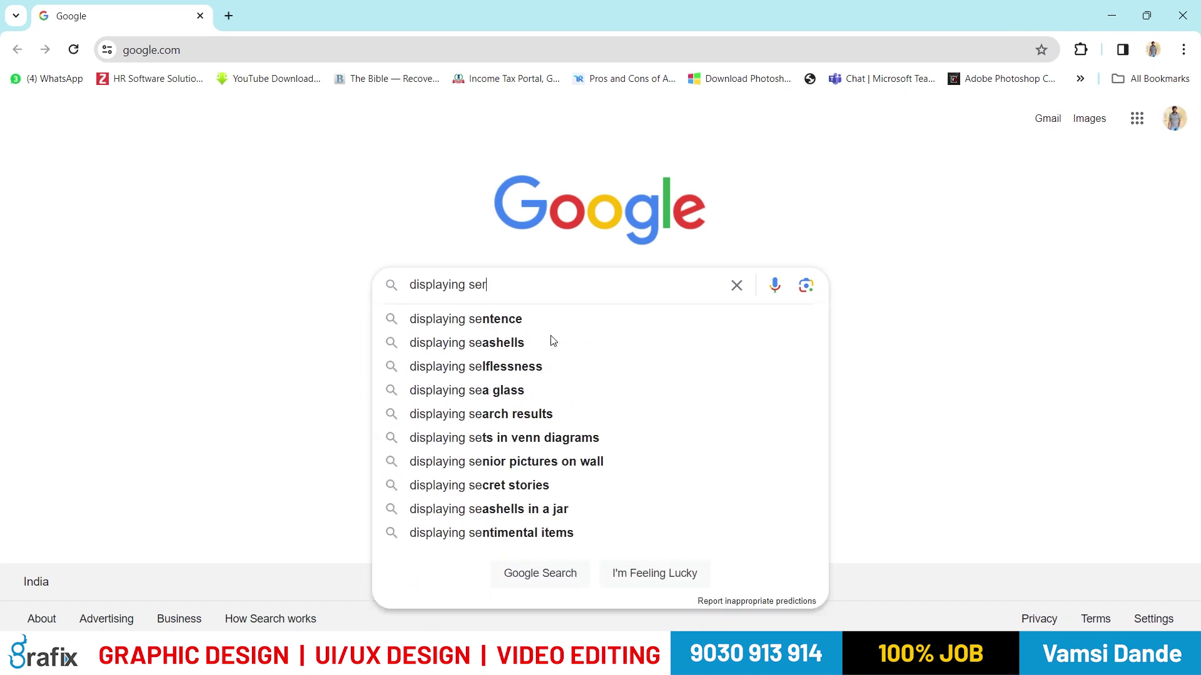
pyautogui.write('ies of picture')
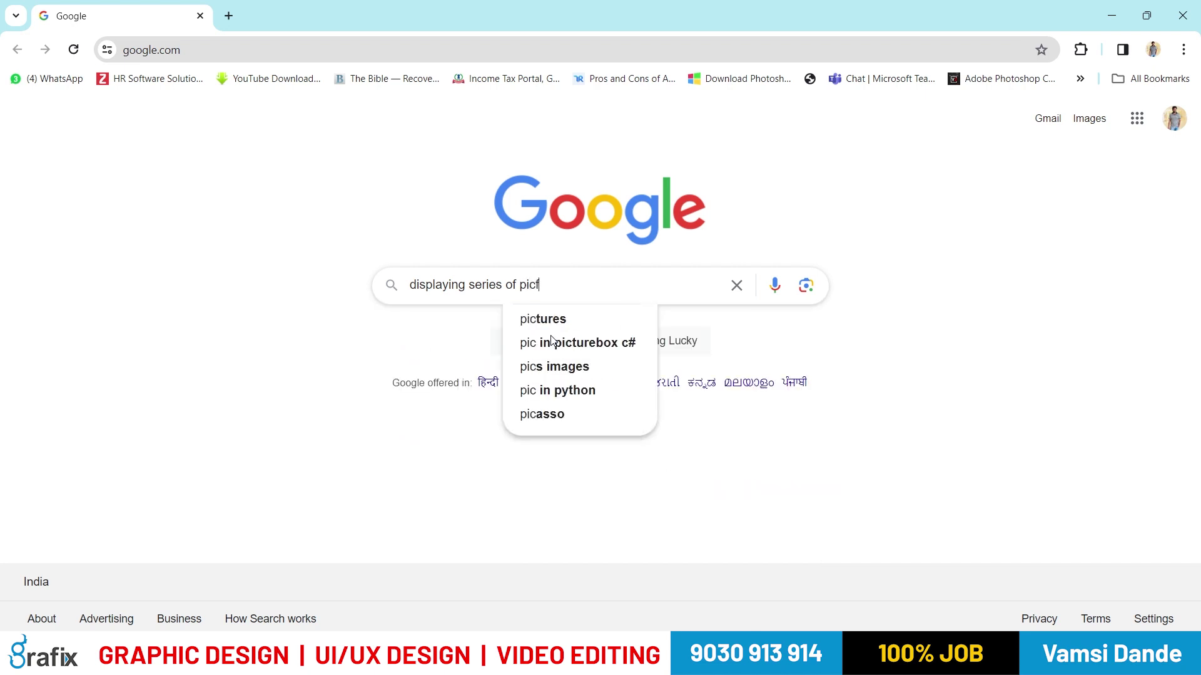
pyautogui.write('s')
pyautogui.press('Return')
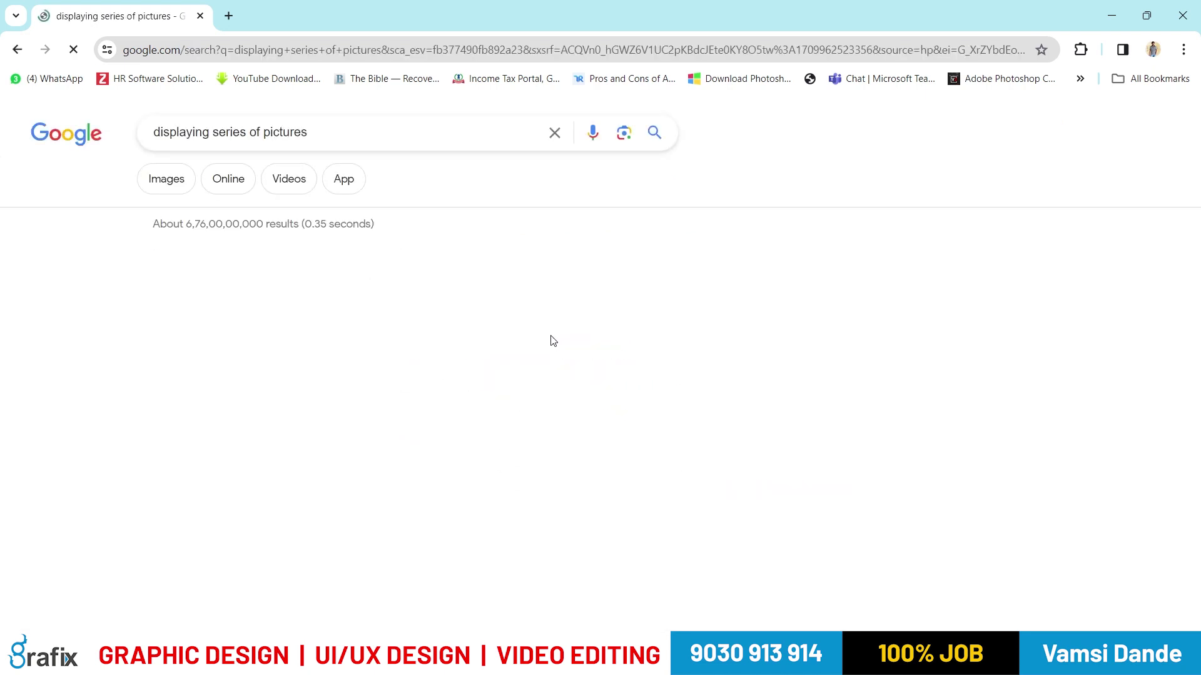
pyautogui.click(545, 302)
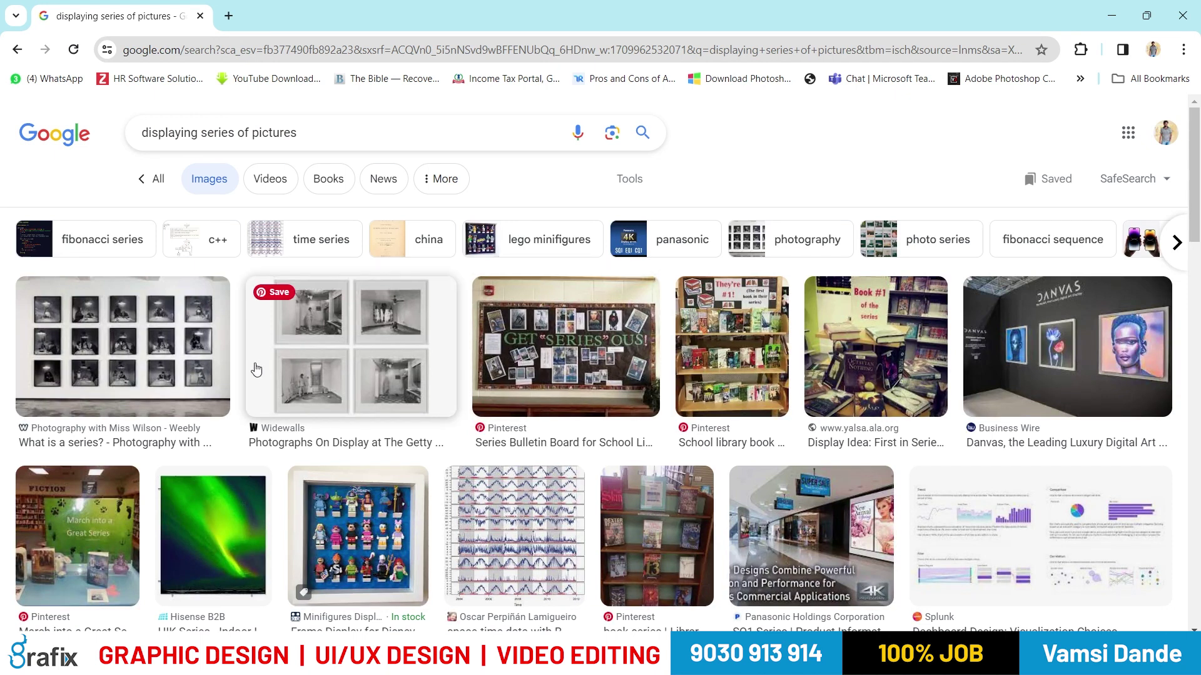
# - Replace the image search with "frog animation"
pyautogui.tripleClick(343, 141)
pyautogui.write('fr')
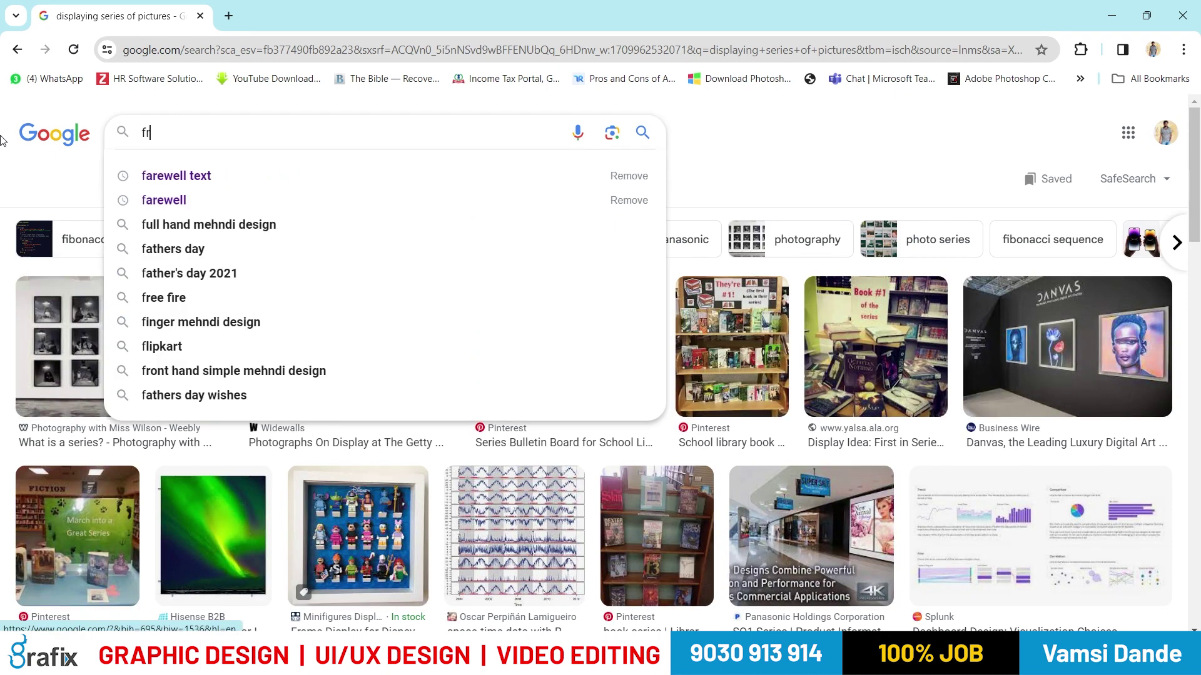
pyautogui.write('og animati')
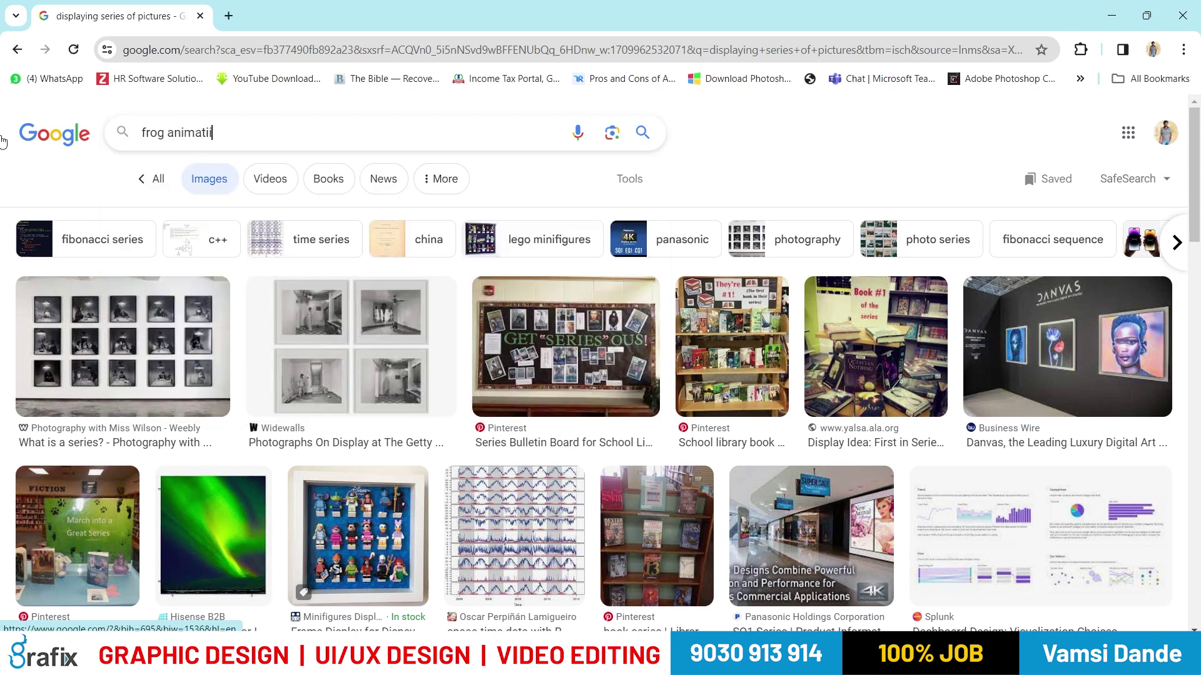
pyautogui.press('BackSpace')
pyautogui.write('ion')
pyautogui.press('Return')
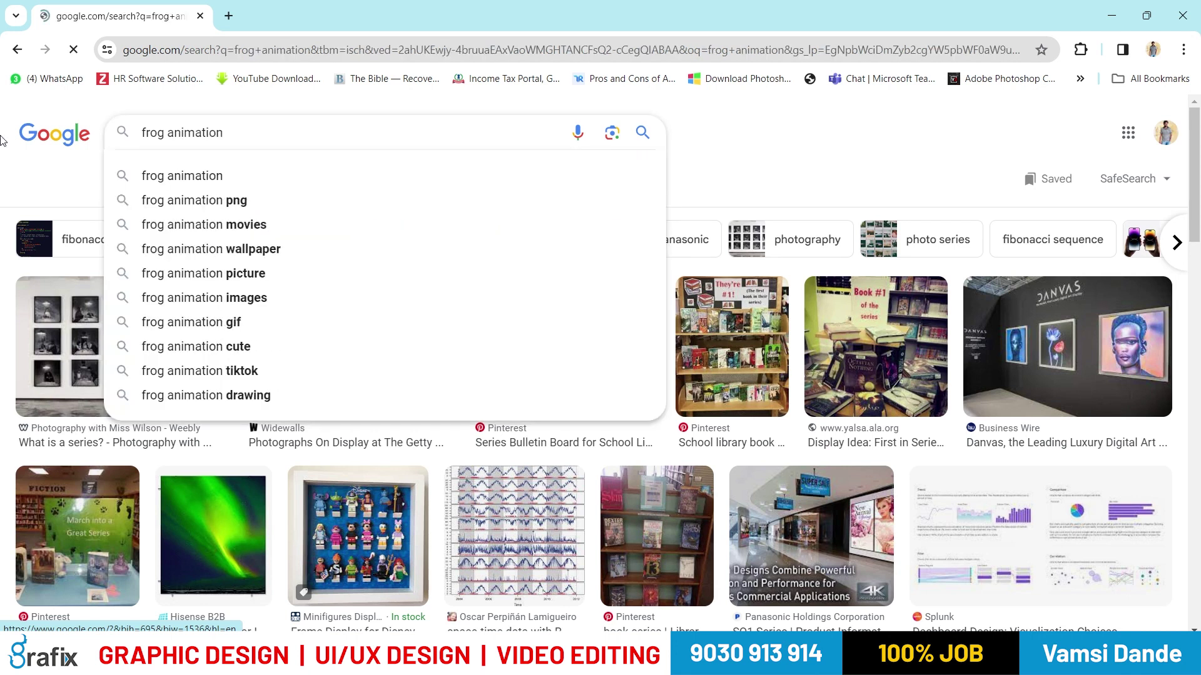
# - Open the preview of the Shutterstock image with the jumping frog sequence and look through its related images
pyautogui.scroll(-7, 756, 319)
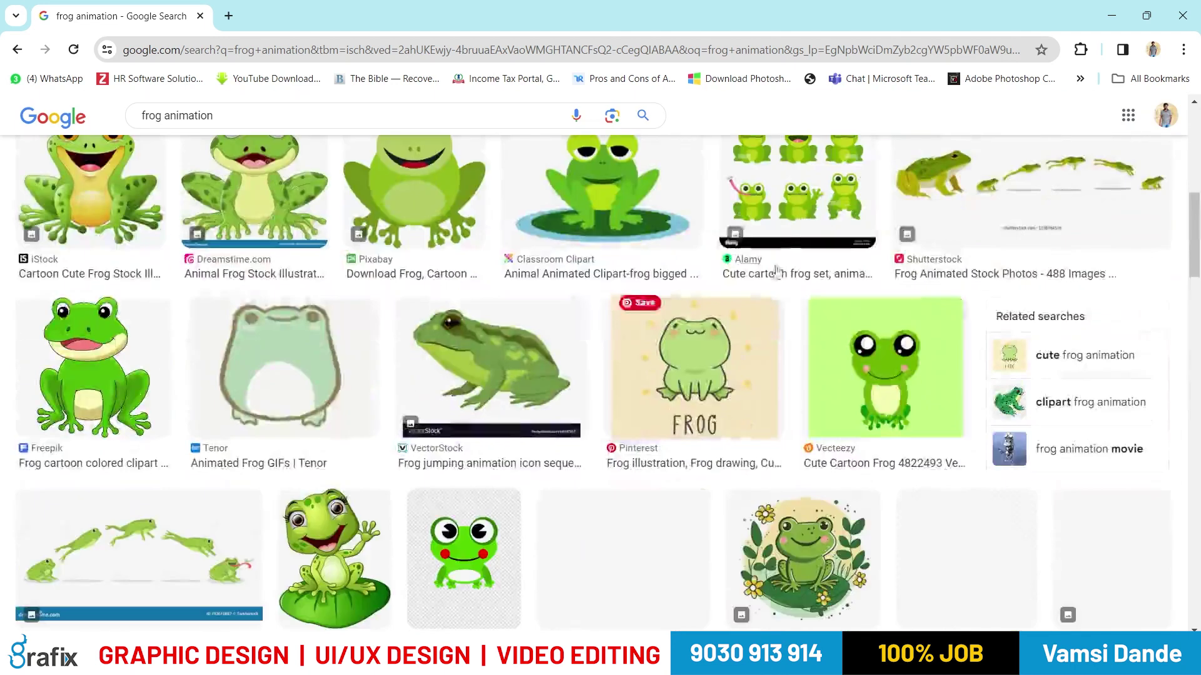
pyautogui.click(1088, 214)
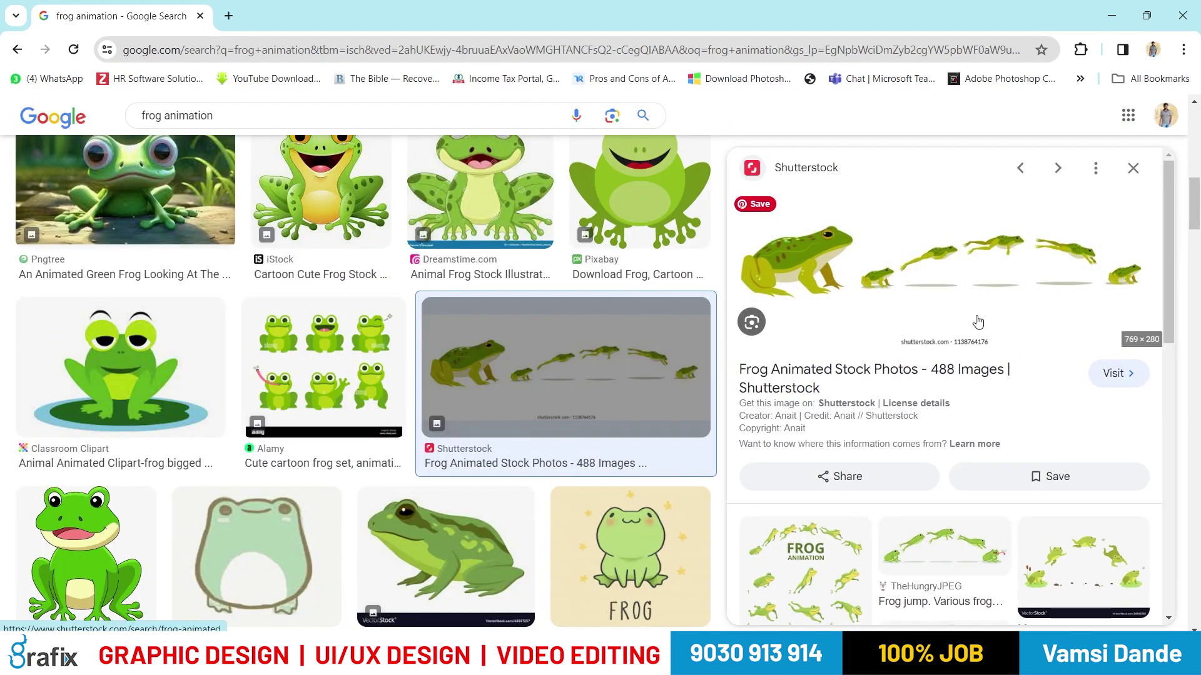
pyautogui.scroll(-5, 926, 287)
pyautogui.scroll(-4, 898, 398)
pyautogui.scroll(10, 898, 398)
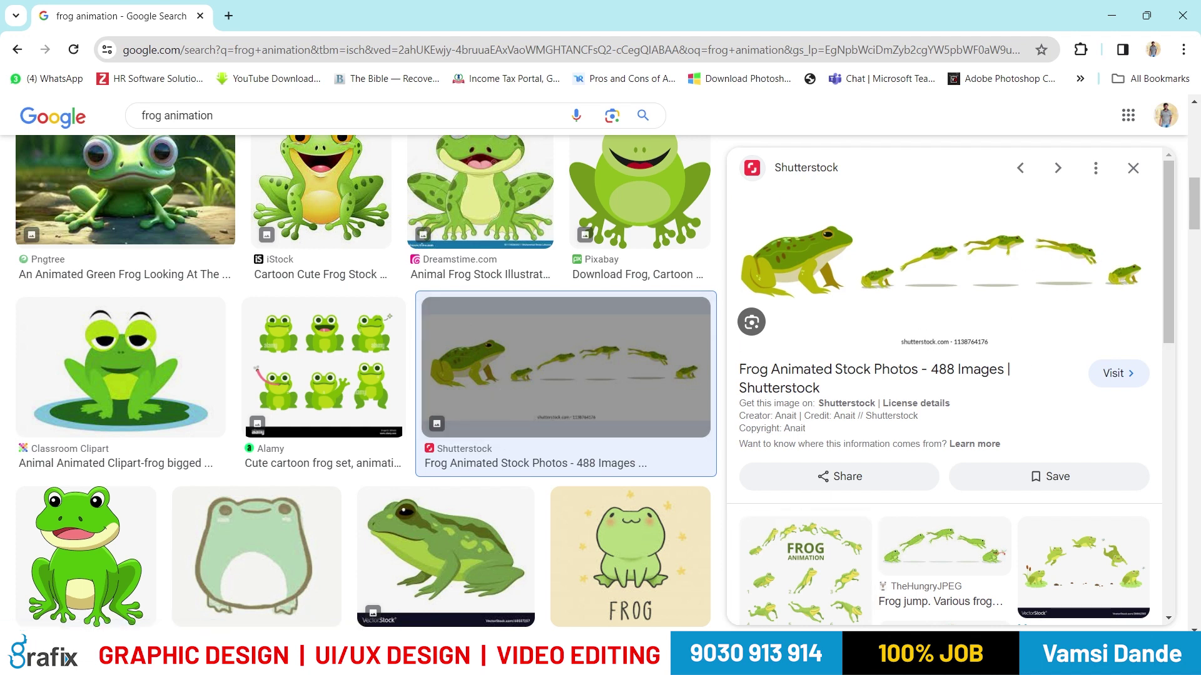
# - Return to the Notepad notes and highlight the Animation definition about movement created from a series of pictures or frames
pyautogui.hotkey('alt', 'Tab')
pyautogui.moveTo(446, 341); pyautogui.dragTo(879, 343)
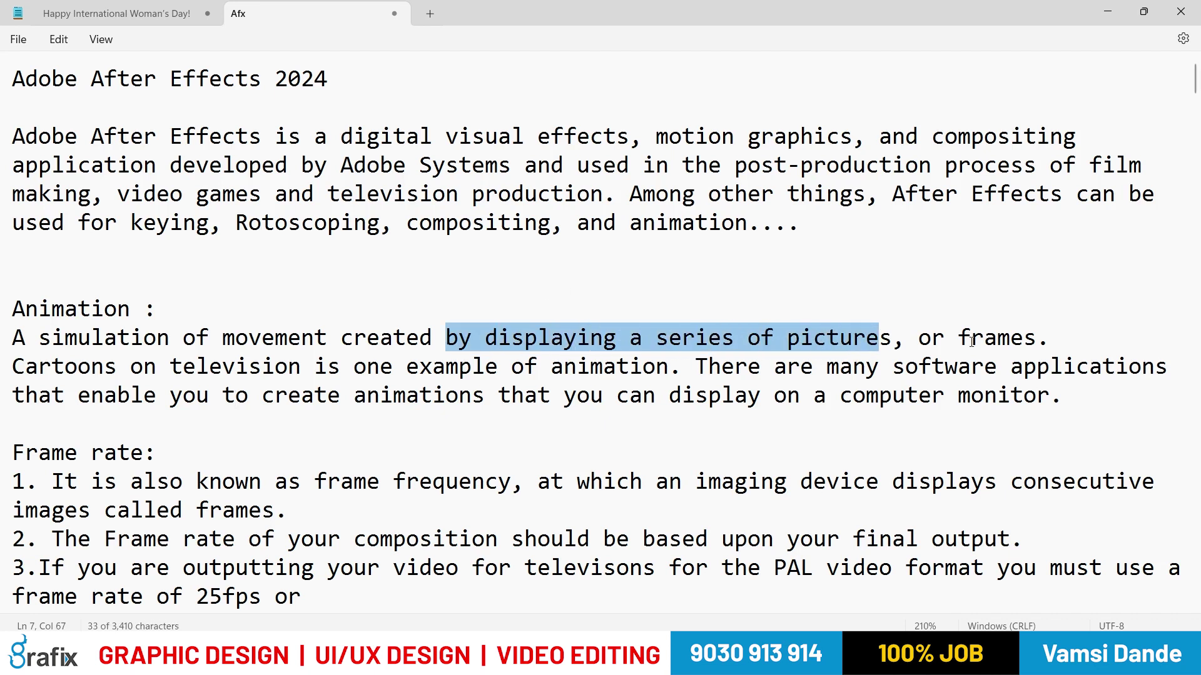
pyautogui.moveTo(210, 340); pyautogui.dragTo(1012, 345)
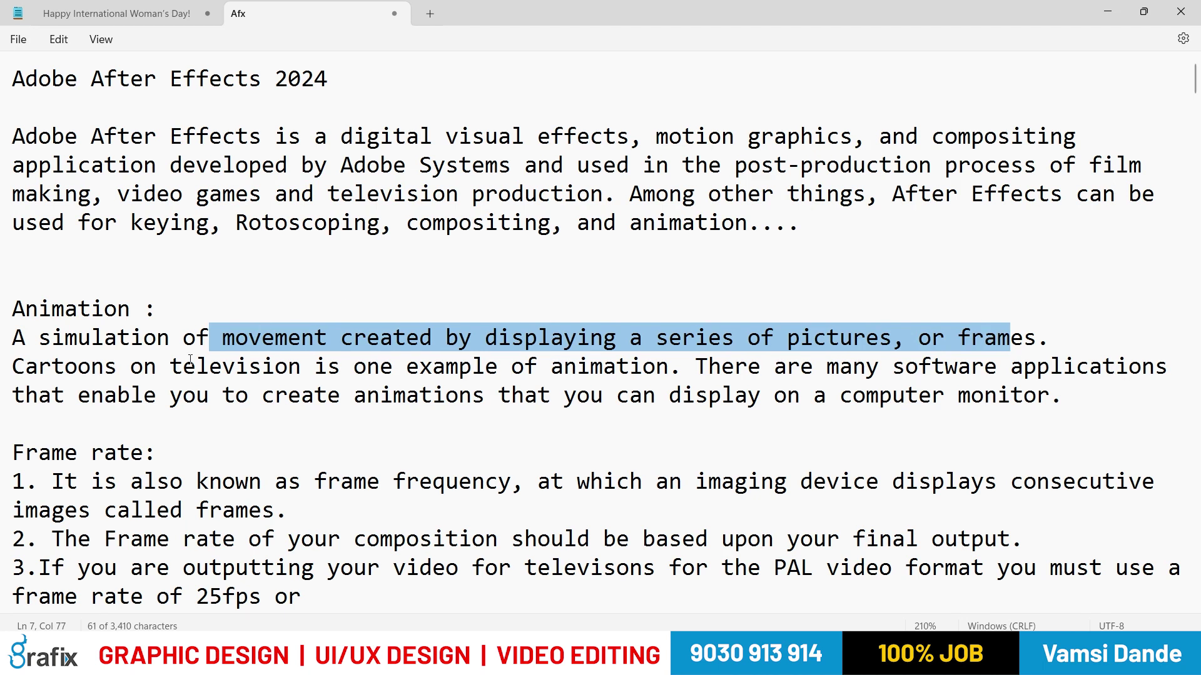
pyautogui.moveTo(591, 367); pyautogui.dragTo(630, 361)
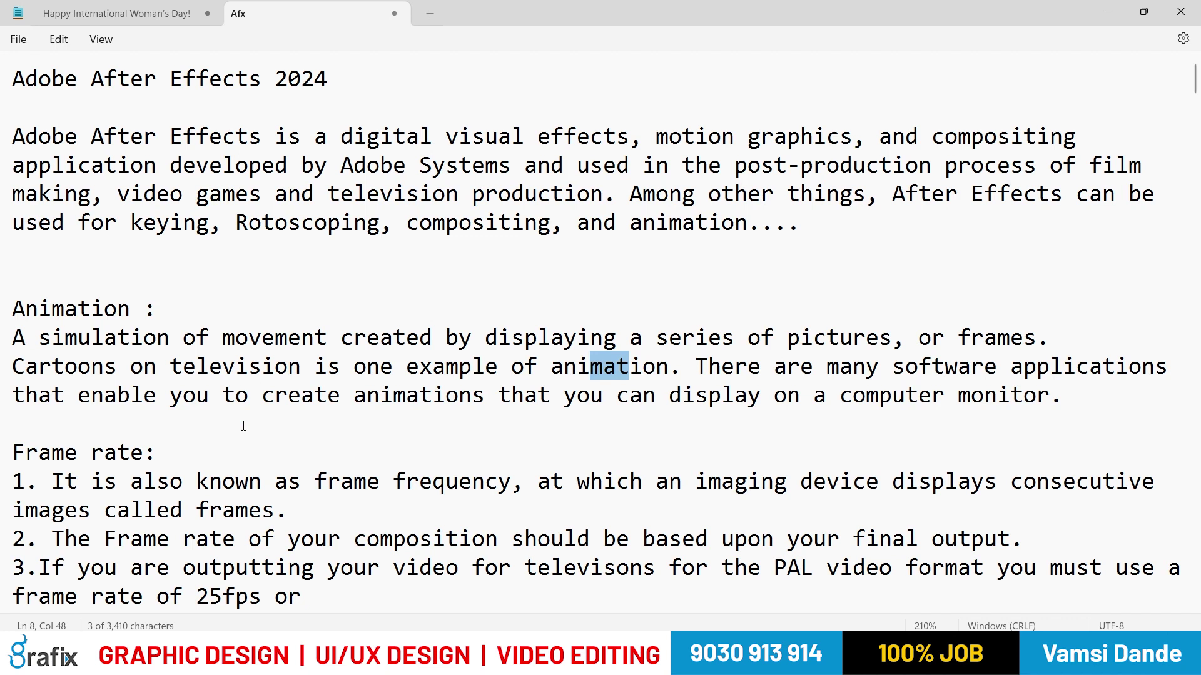
pyautogui.click(435, 401)
pyautogui.click(695, 395)
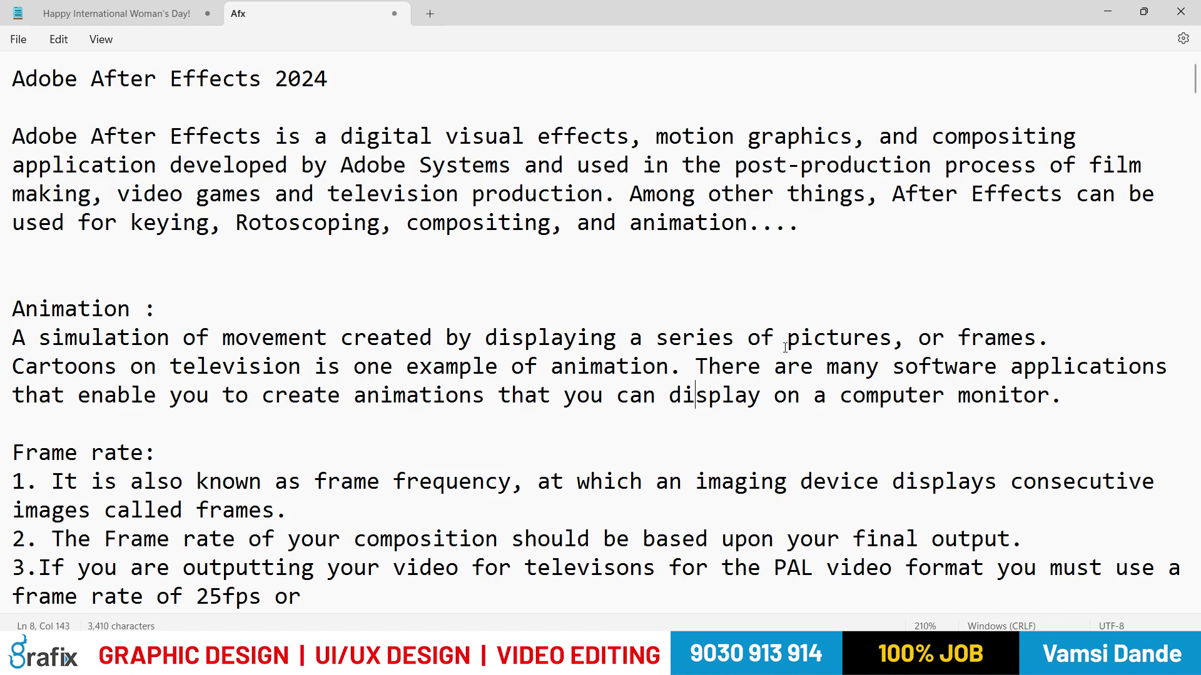
# - Highlight "device displays" and "consecutive" in the first point of the Frame rate section
pyautogui.scroll(-2, 786, 348)
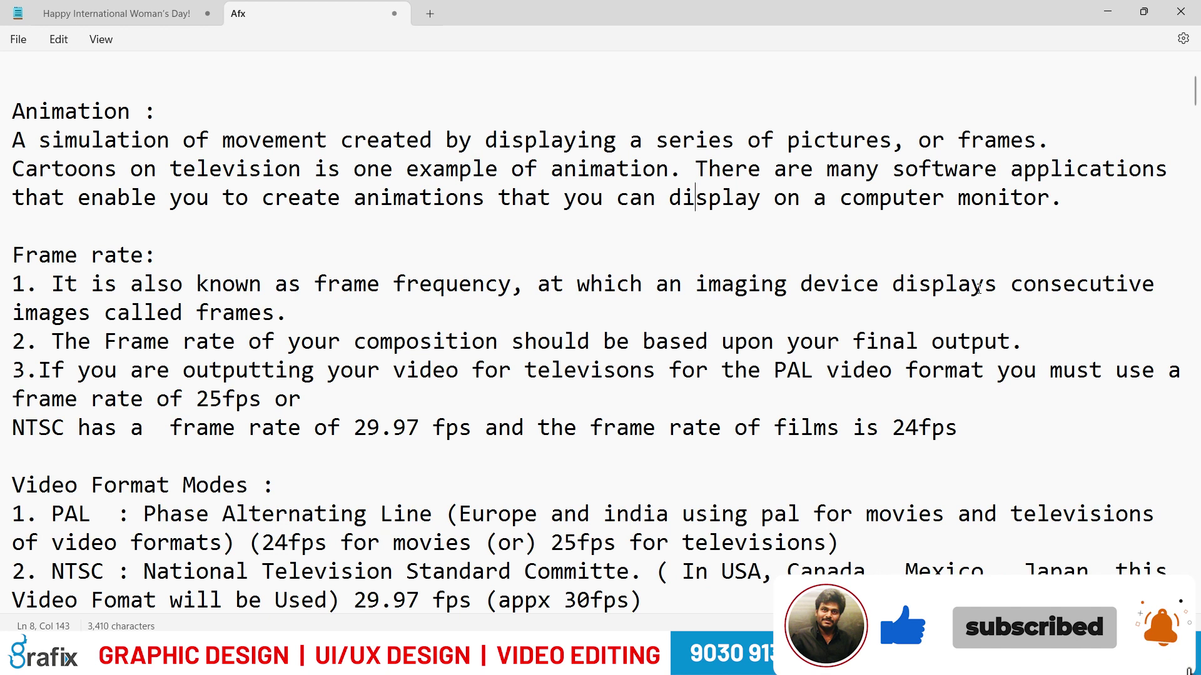
pyautogui.tripleClick(875, 302)
pyautogui.click(876, 302)
pyautogui.moveTo(813, 285); pyautogui.dragTo(946, 285)
pyautogui.moveTo(1038, 285); pyautogui.dragTo(1153, 289)
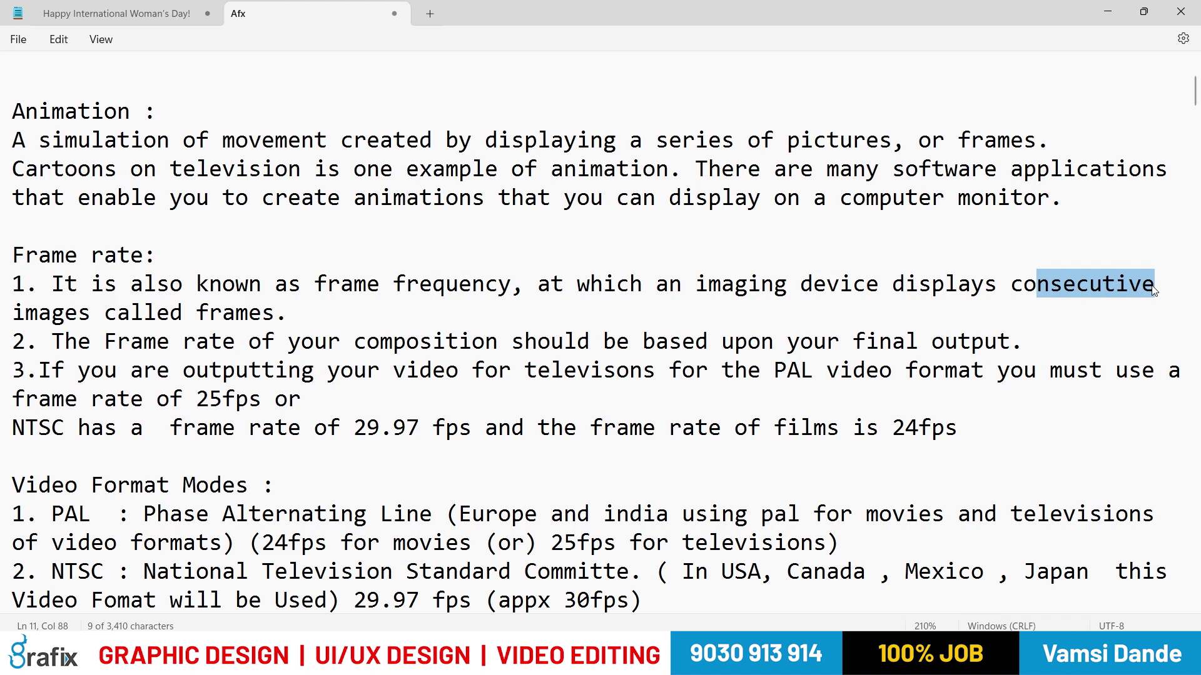
# - Compare the frog jump sequence in Chrome with the phrase about images called frames in the Notepad notes
pyautogui.hotkey('alt', 'Tab')
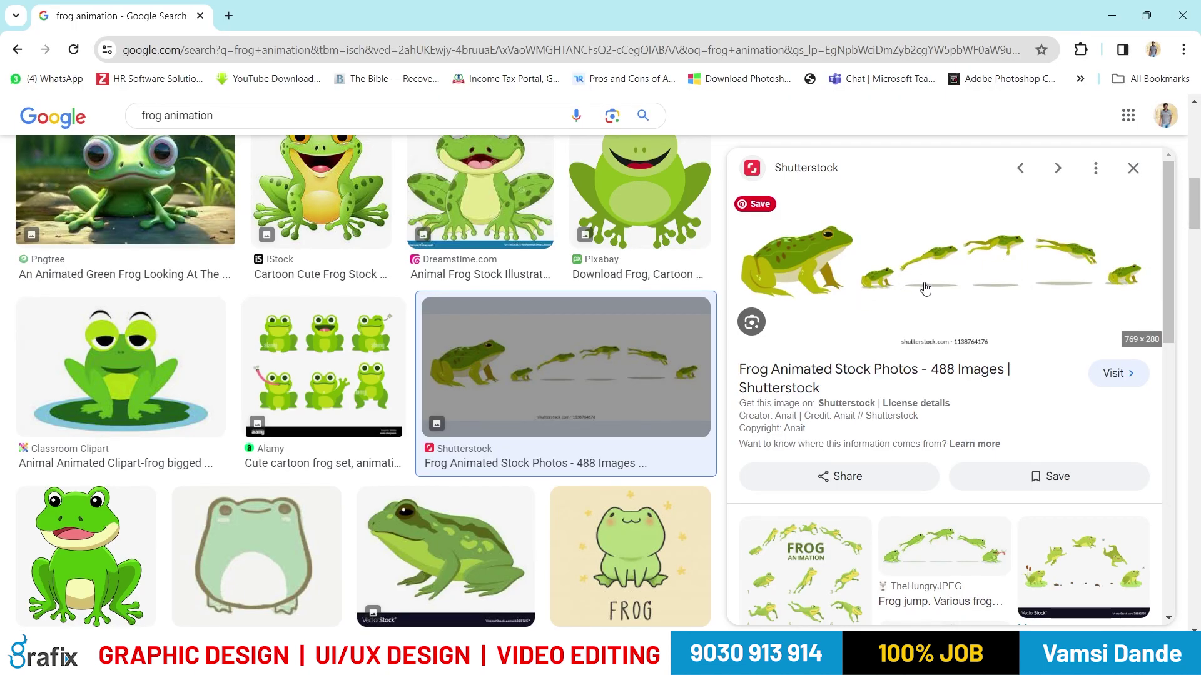
pyautogui.hotkey('alt', 'Tab')
pyautogui.moveTo(324, 336); pyautogui.dragTo(232, 321)
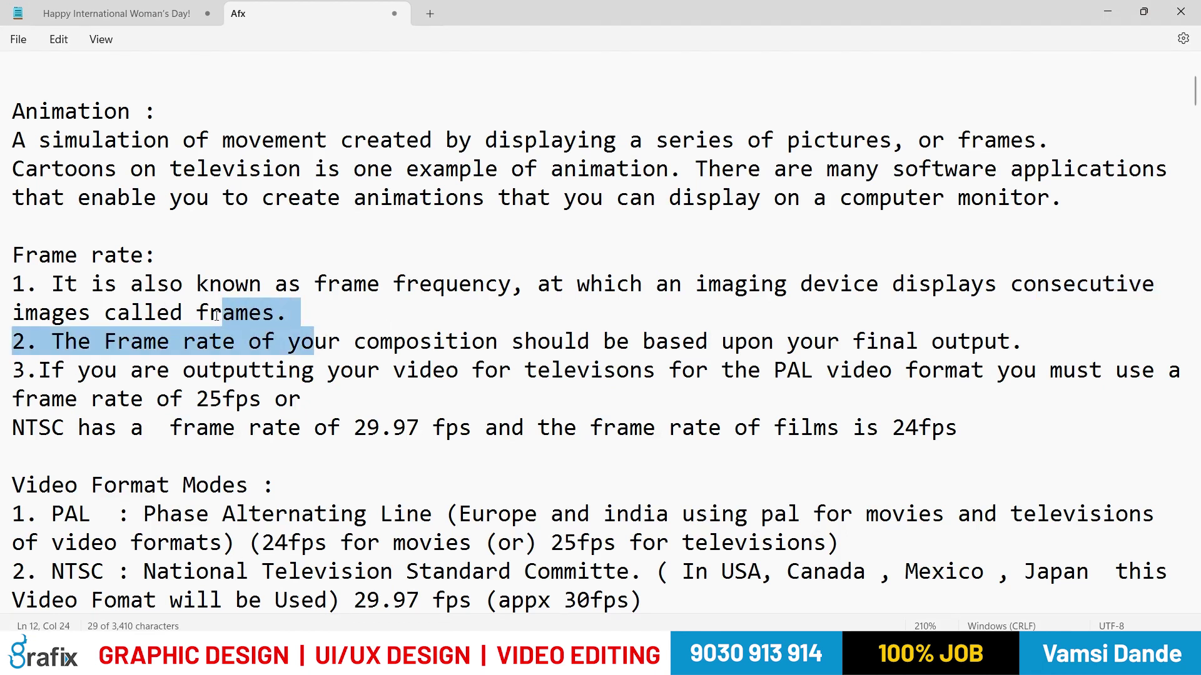
pyautogui.hotkey('alt', 'Tab')
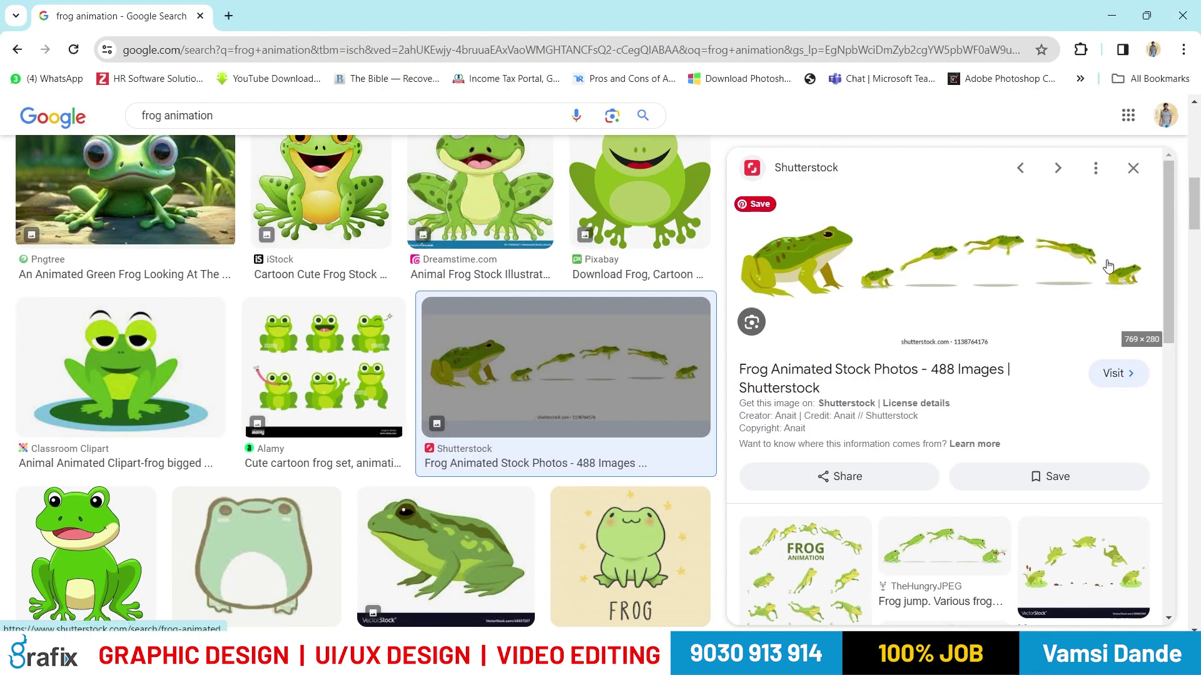
pyautogui.hotkey('alt', 'Tab')
# - Highlight "composition" and "final output" in the second Frame rate point, checking the frog image in Chrome in between
pyautogui.scroll(-2, 225, 319)
pyautogui.click(157, 284)
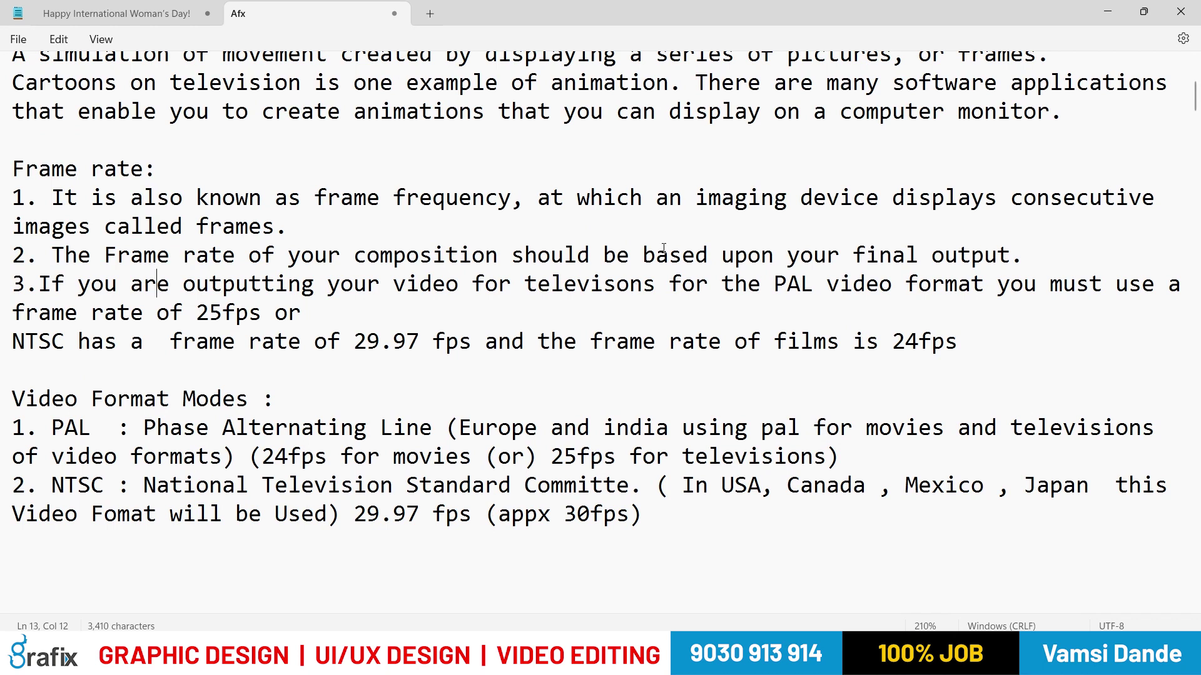
pyautogui.hotkey('alt', 'Tab')
pyautogui.hotkey('alt', 'Tab')
pyautogui.moveTo(349, 257); pyautogui.dragTo(499, 257)
pyautogui.moveTo(840, 256); pyautogui.dragTo(1022, 269)
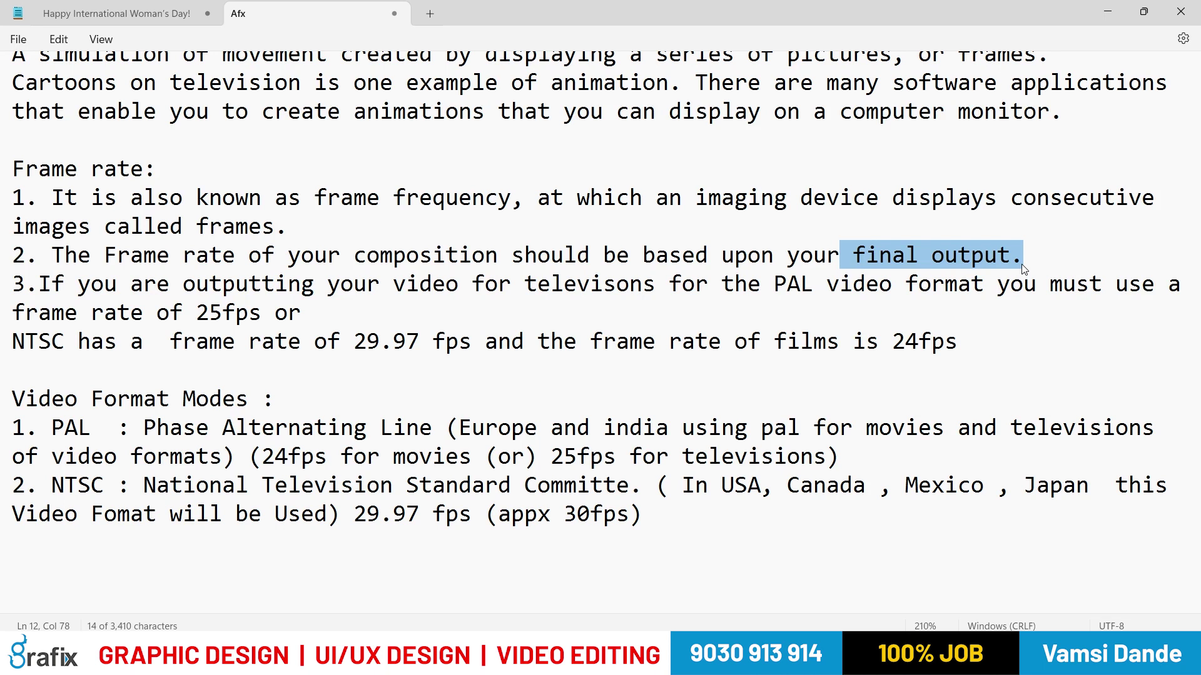
pyautogui.moveTo(433, 257); pyautogui.dragTo(495, 259)
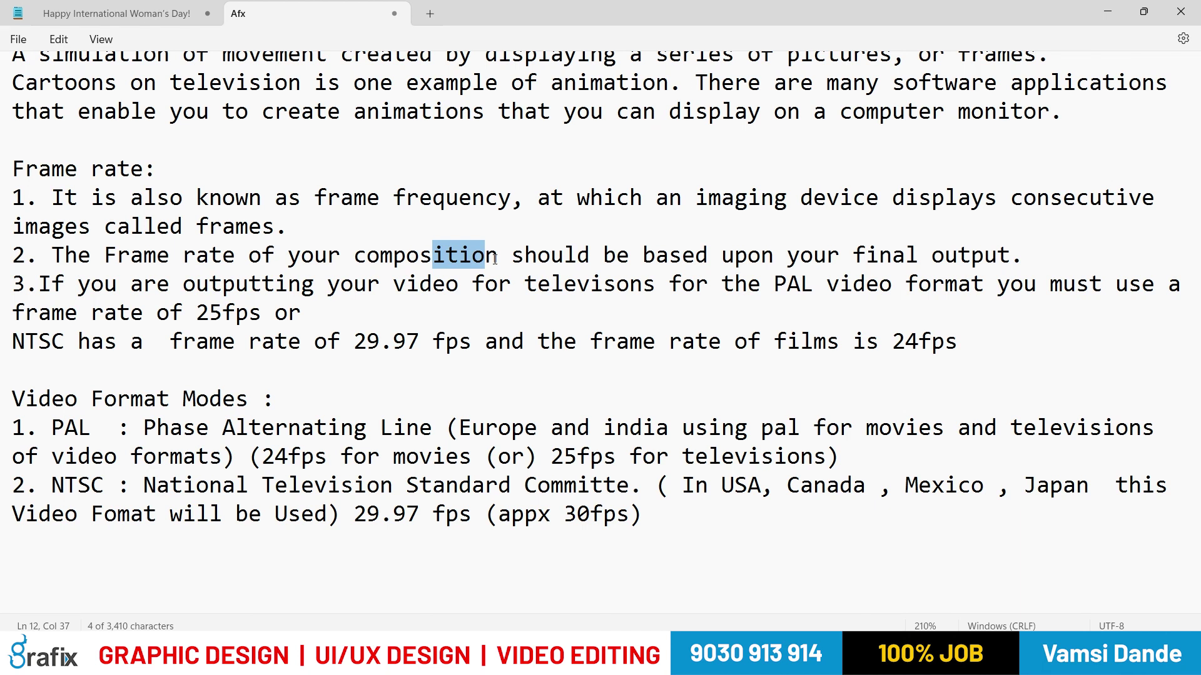
# - Highlight "composition" again and the phrase "final output" at the end of the second Frame rate point
pyautogui.click(494, 259)
pyautogui.moveTo(406, 256); pyautogui.dragTo(486, 261)
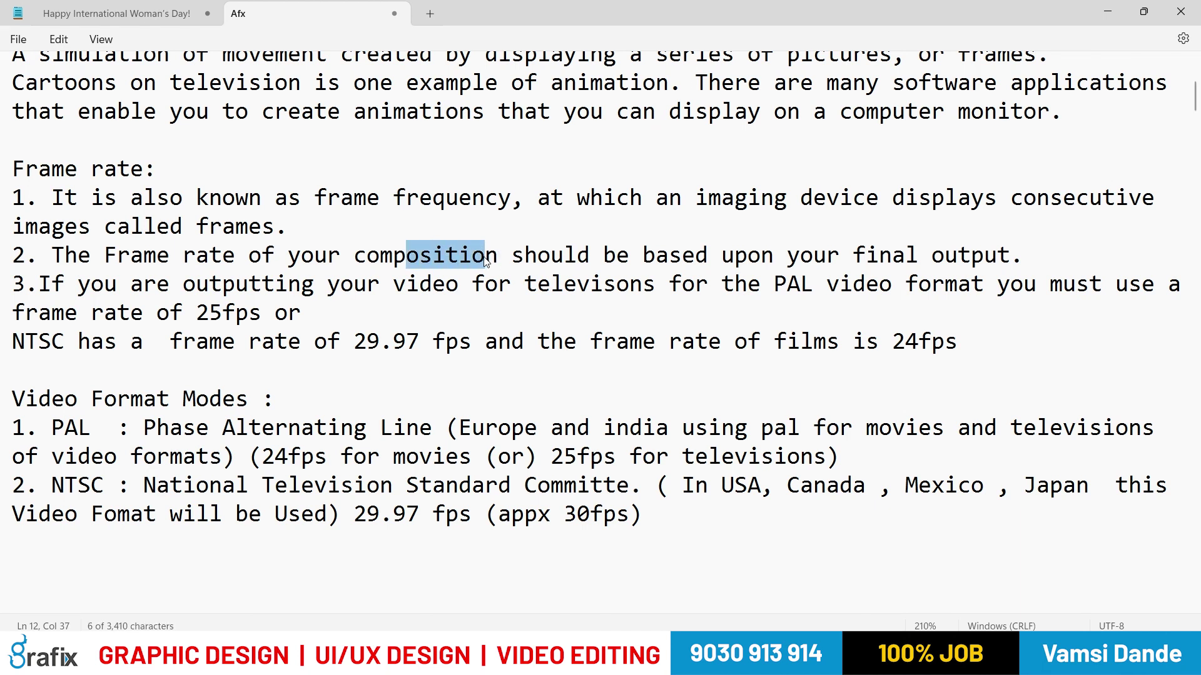
pyautogui.click(668, 257)
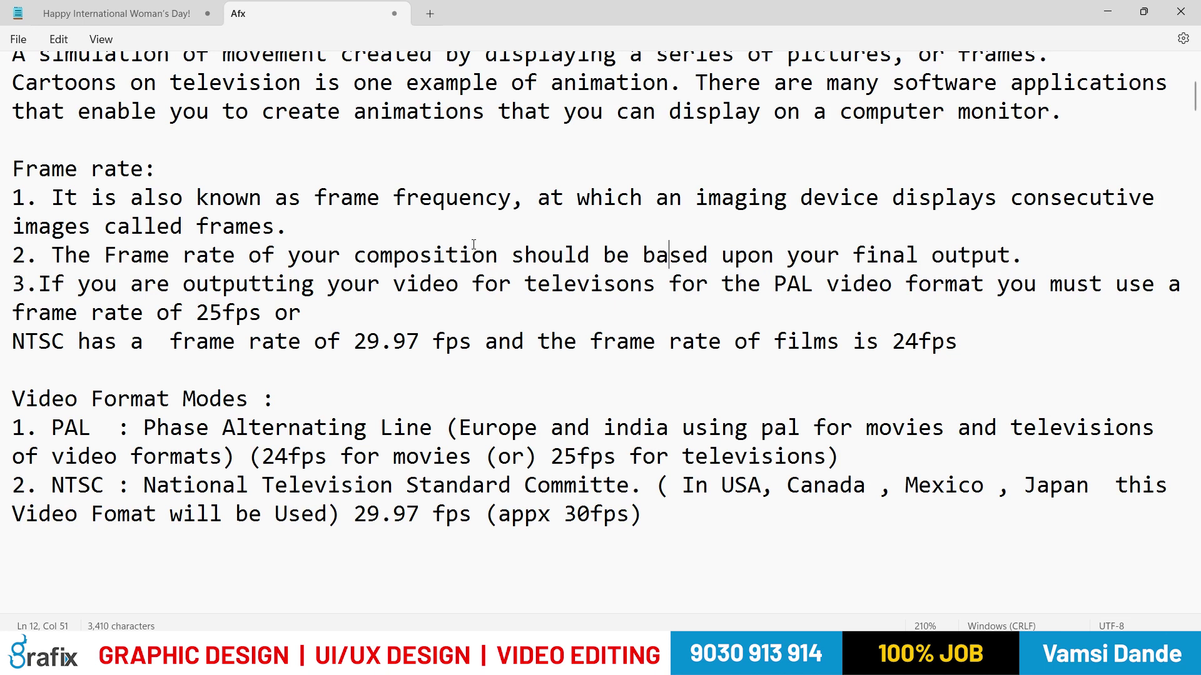
pyautogui.moveTo(866, 256); pyautogui.dragTo(1015, 267)
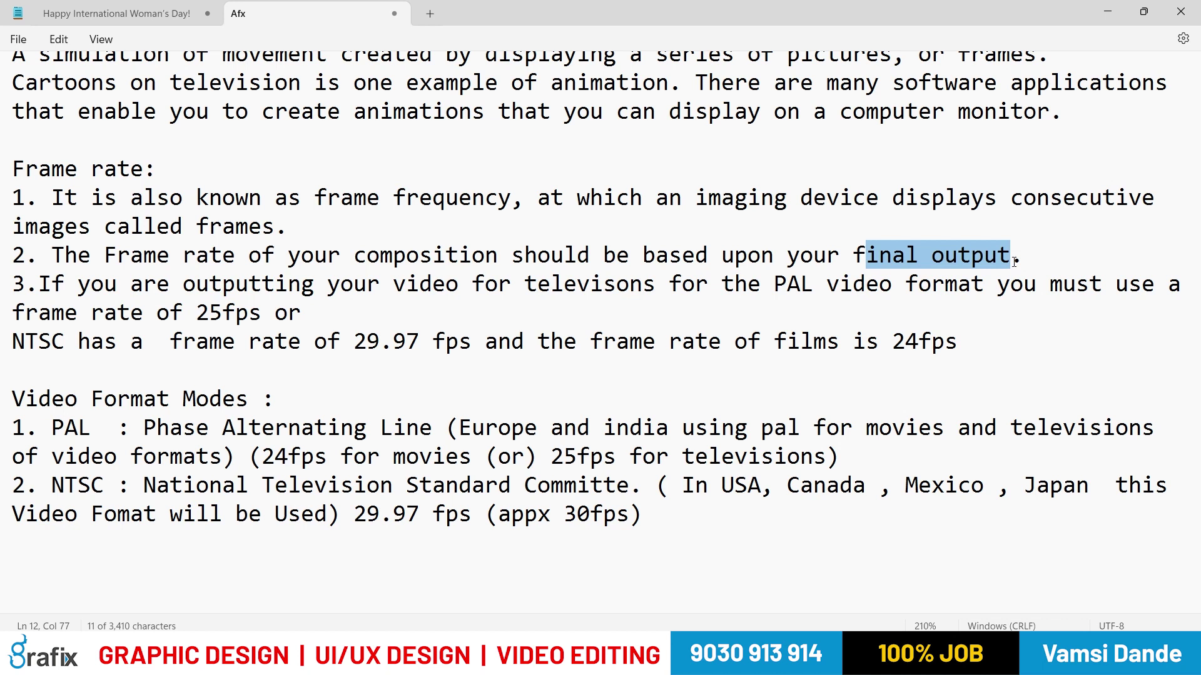
pyautogui.moveTo(891, 257); pyautogui.dragTo(1069, 270)
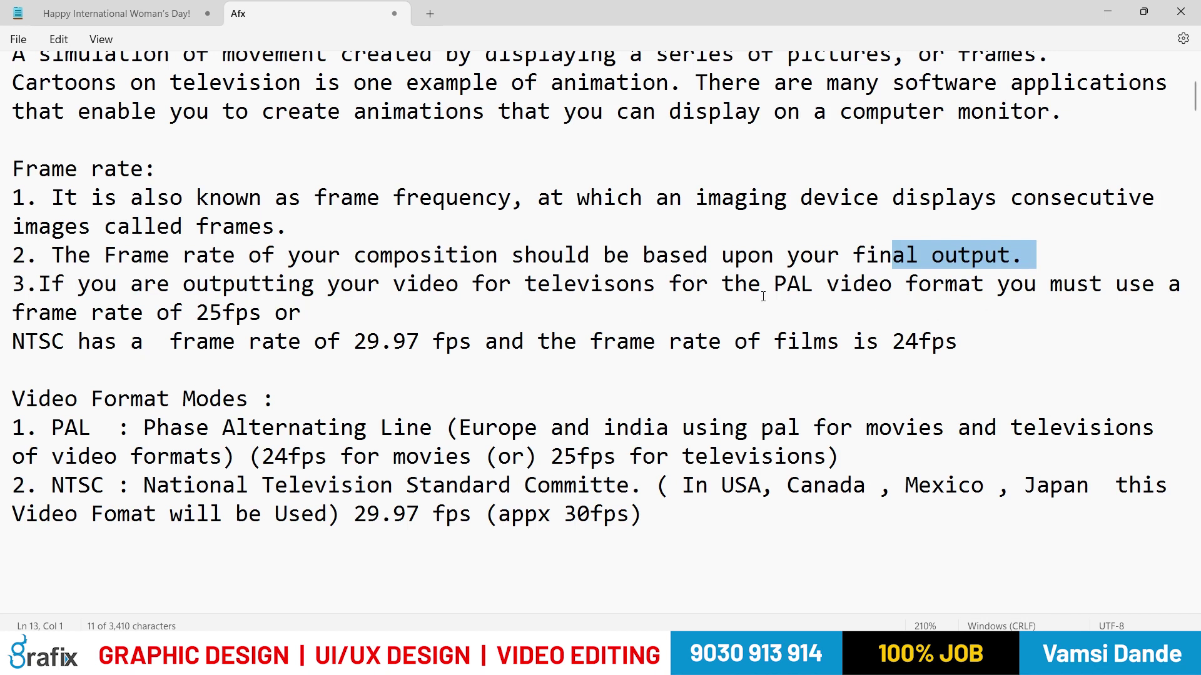
# - Highlight the PAL television phrase, its 25fps value and the word NTSC in the third Frame rate point
pyautogui.moveTo(235, 316); pyautogui.dragTo(302, 329)
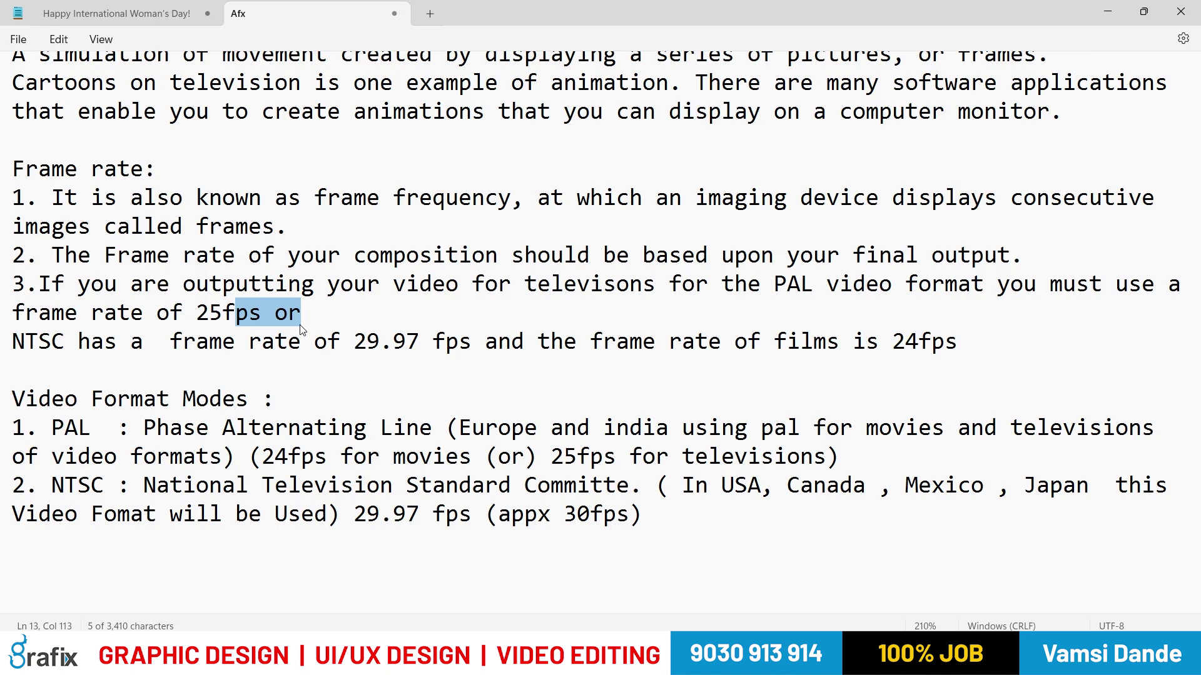
pyautogui.click(302, 330)
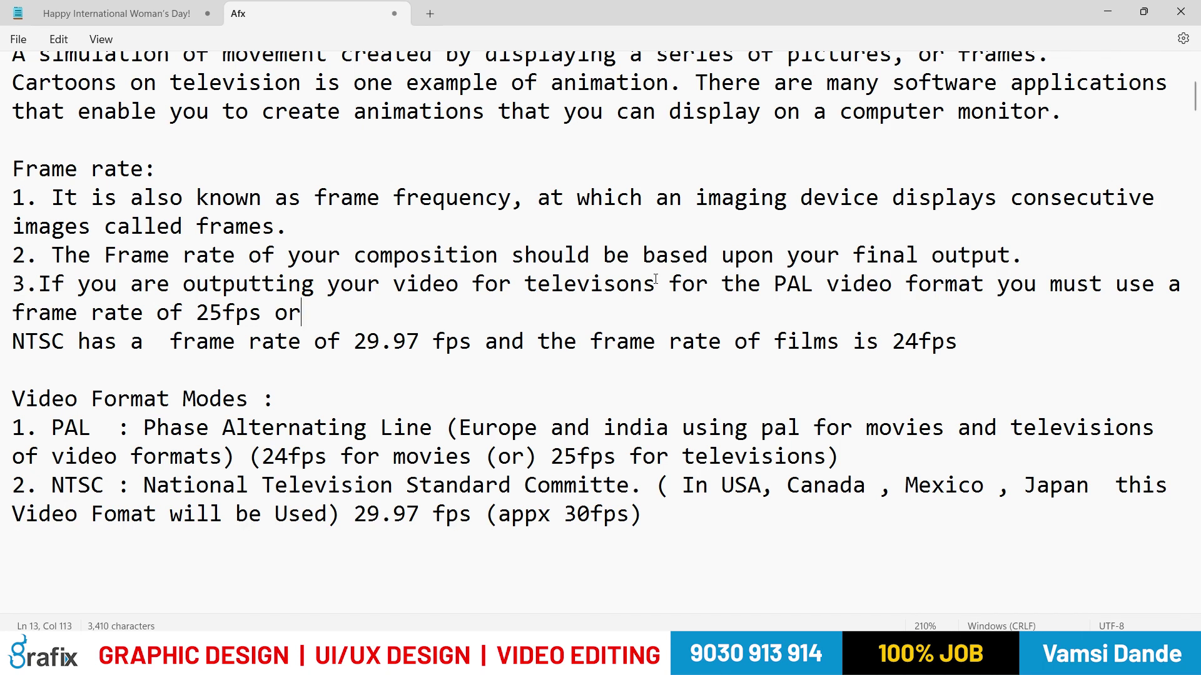
pyautogui.moveTo(682, 284); pyautogui.dragTo(850, 301)
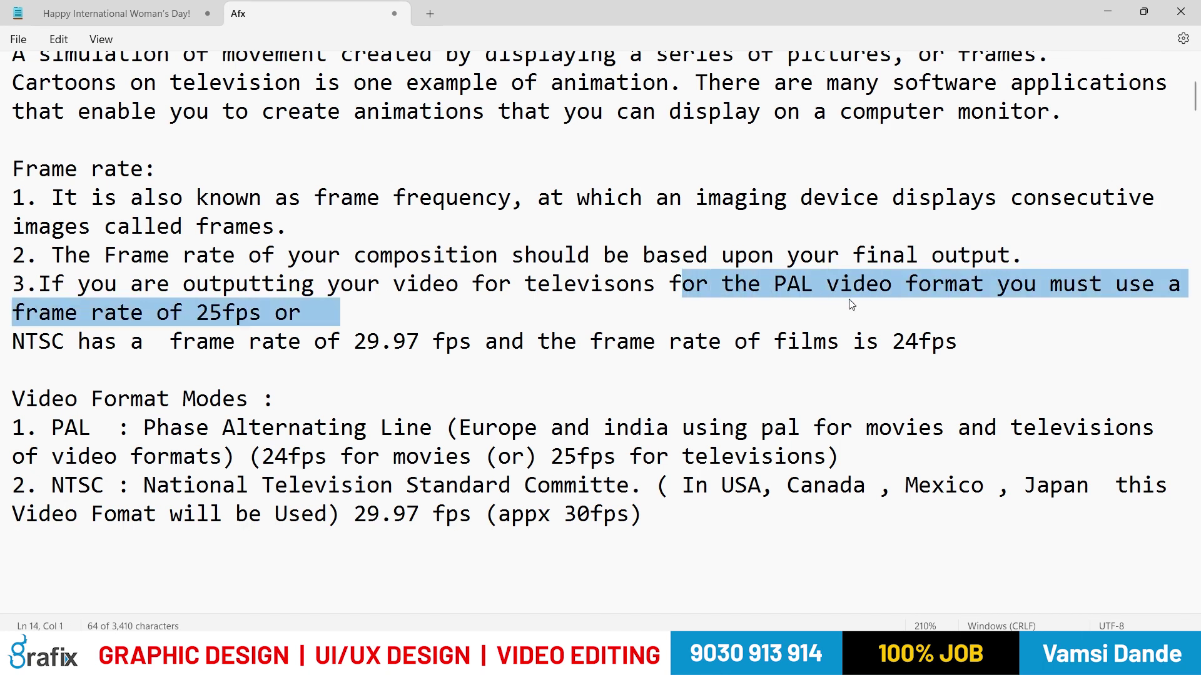
pyautogui.click(546, 354)
pyautogui.moveTo(12, 343); pyautogui.dragTo(65, 342)
pyautogui.click(131, 399)
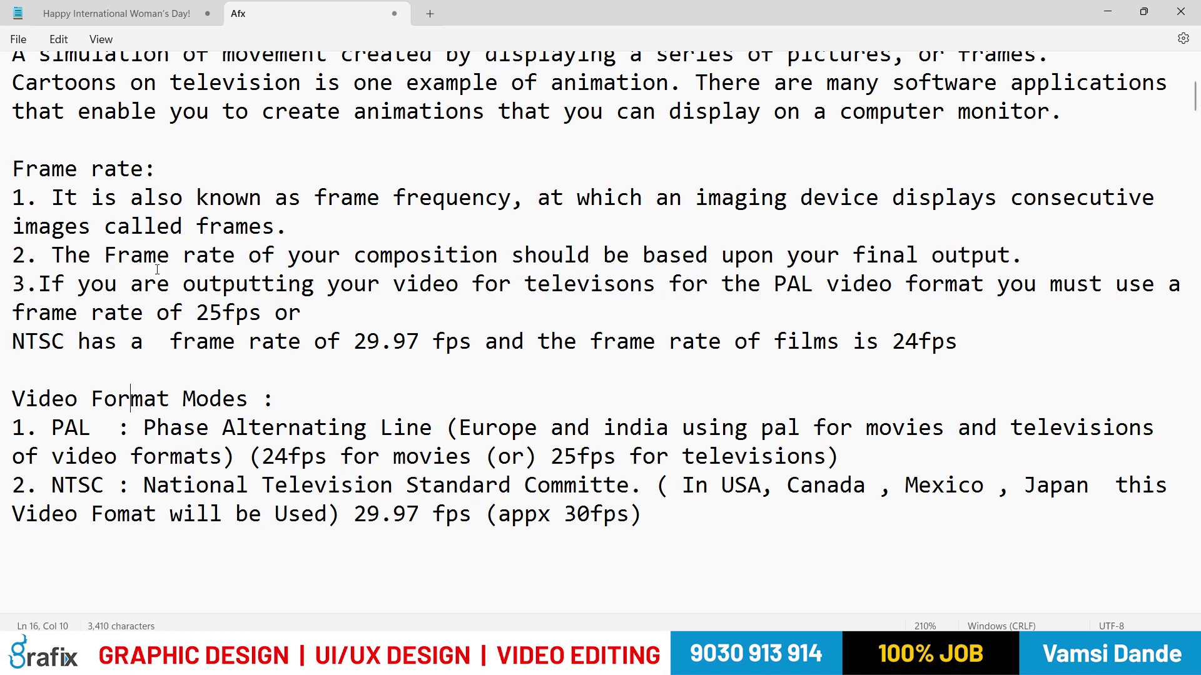
pyautogui.moveTo(196, 313); pyautogui.dragTo(316, 308)
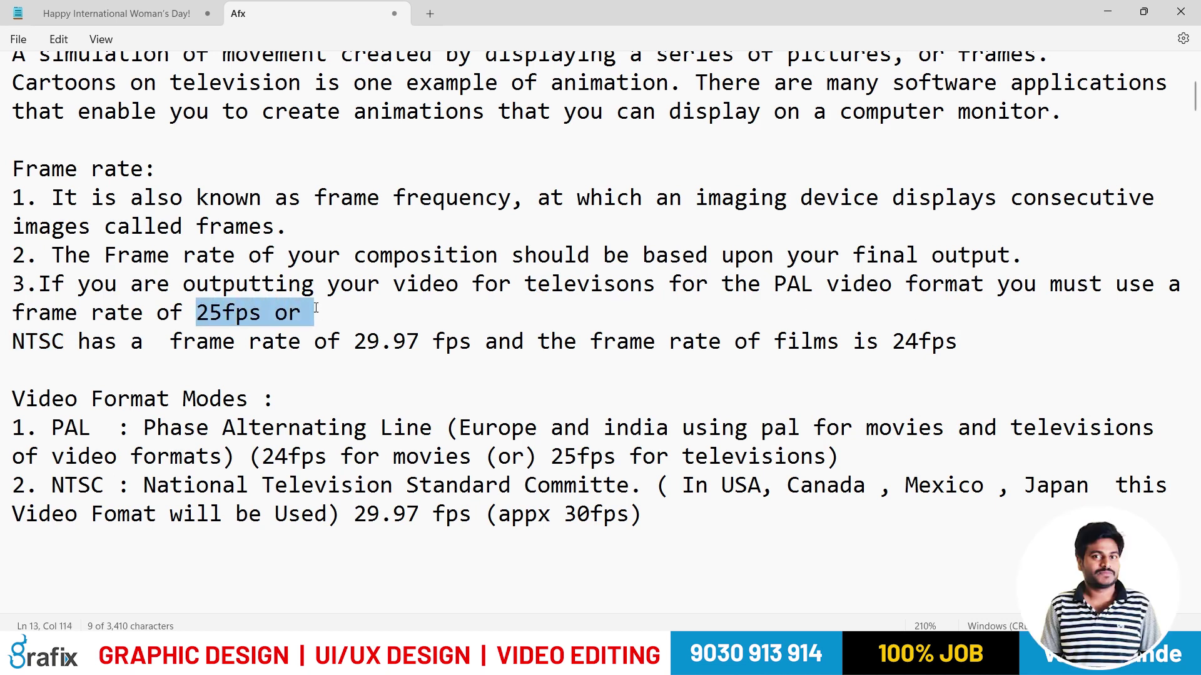
pyautogui.click(328, 311)
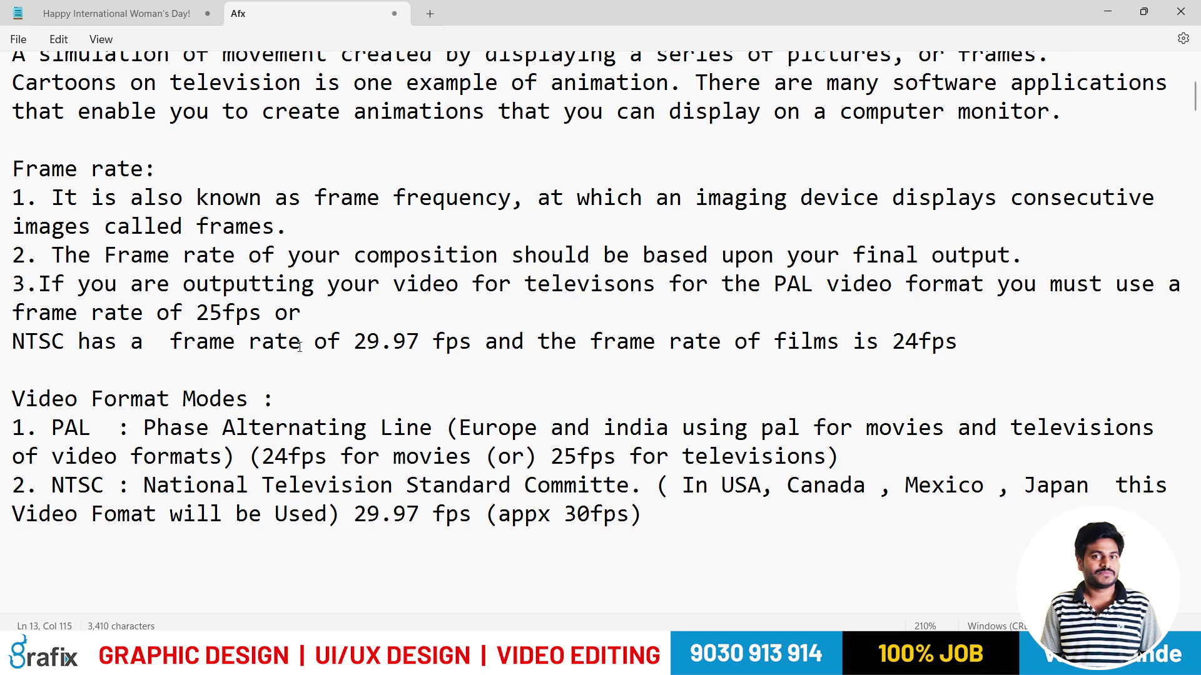
# - Highlight the NTSC rate of 29.97 fps and the films rate of 24fps in the third Frame rate point
pyautogui.moveTo(380, 347); pyautogui.dragTo(419, 348)
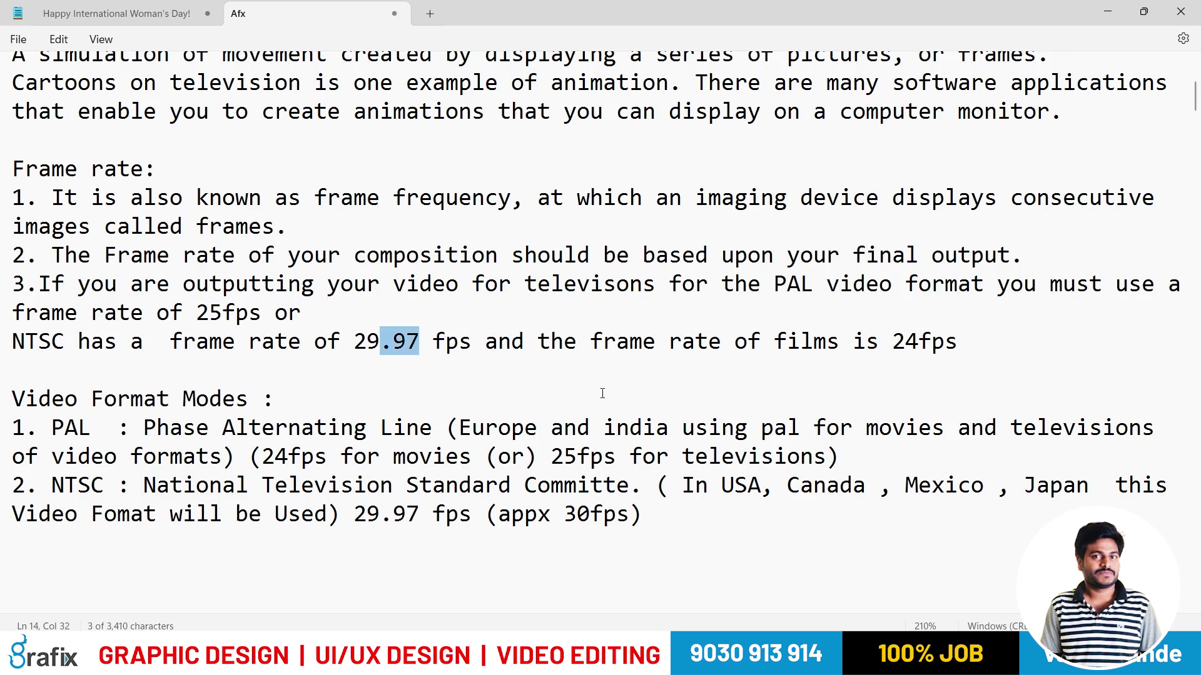
pyautogui.moveTo(813, 348); pyautogui.dragTo(930, 351)
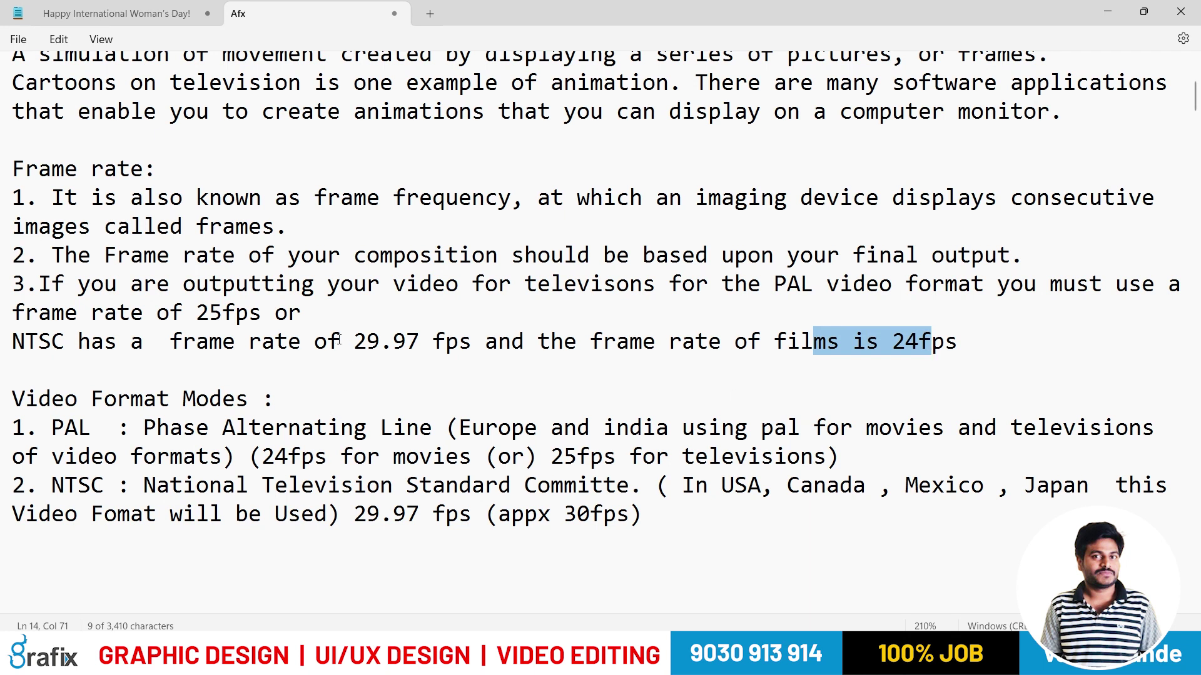
pyautogui.moveTo(341, 343); pyautogui.dragTo(459, 346)
pyautogui.moveTo(787, 344); pyautogui.dragTo(968, 352)
pyautogui.moveTo(368, 342); pyautogui.dragTo(525, 342)
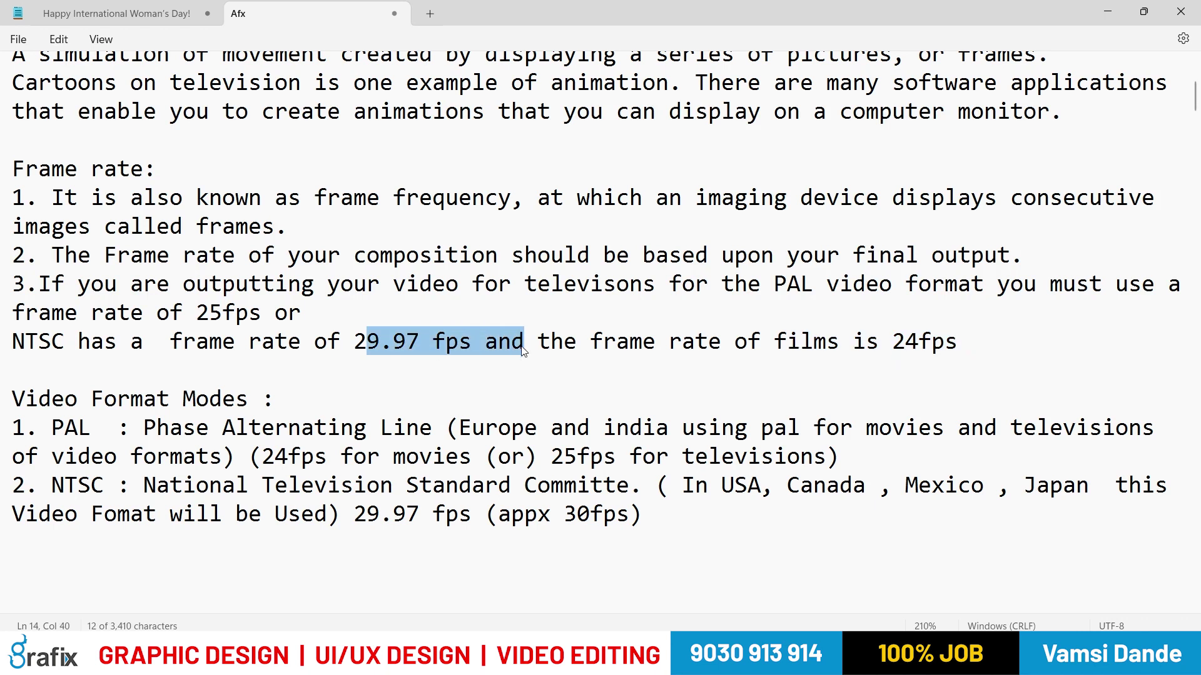
pyautogui.click(524, 350)
pyautogui.moveTo(354, 342); pyautogui.dragTo(504, 344)
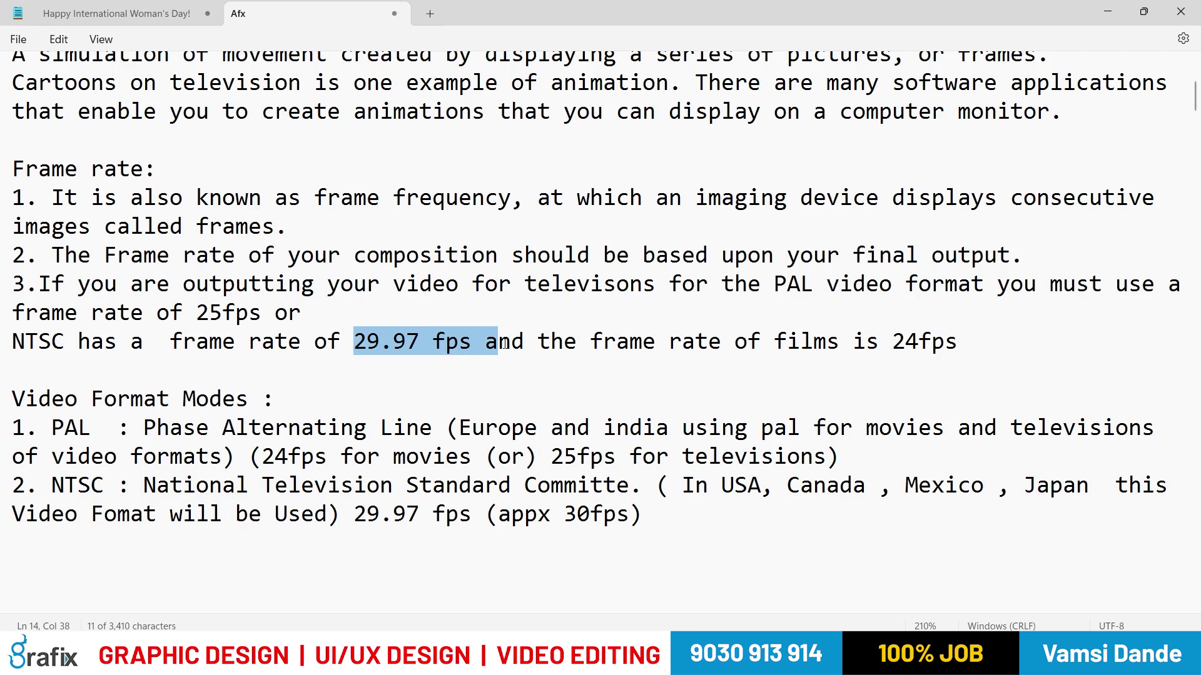
# - Highlight the Video Format Modes heading, "Phase Alternating Line" and the PAL rates for movies and televisions
pyautogui.moveTo(51, 401); pyautogui.dragTo(284, 401)
pyautogui.moveTo(91, 431); pyautogui.dragTo(107, 431)
pyautogui.moveTo(261, 432); pyautogui.dragTo(423, 436)
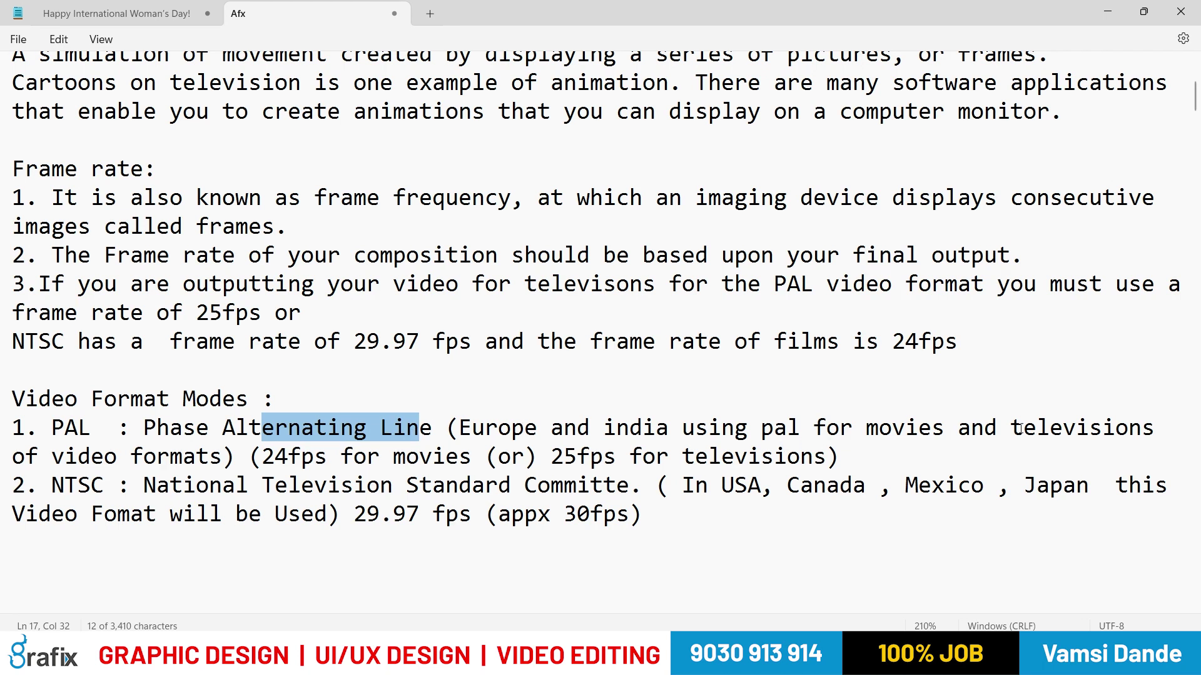
pyautogui.moveTo(303, 463); pyautogui.dragTo(447, 462)
pyautogui.moveTo(602, 462); pyautogui.dragTo(774, 463)
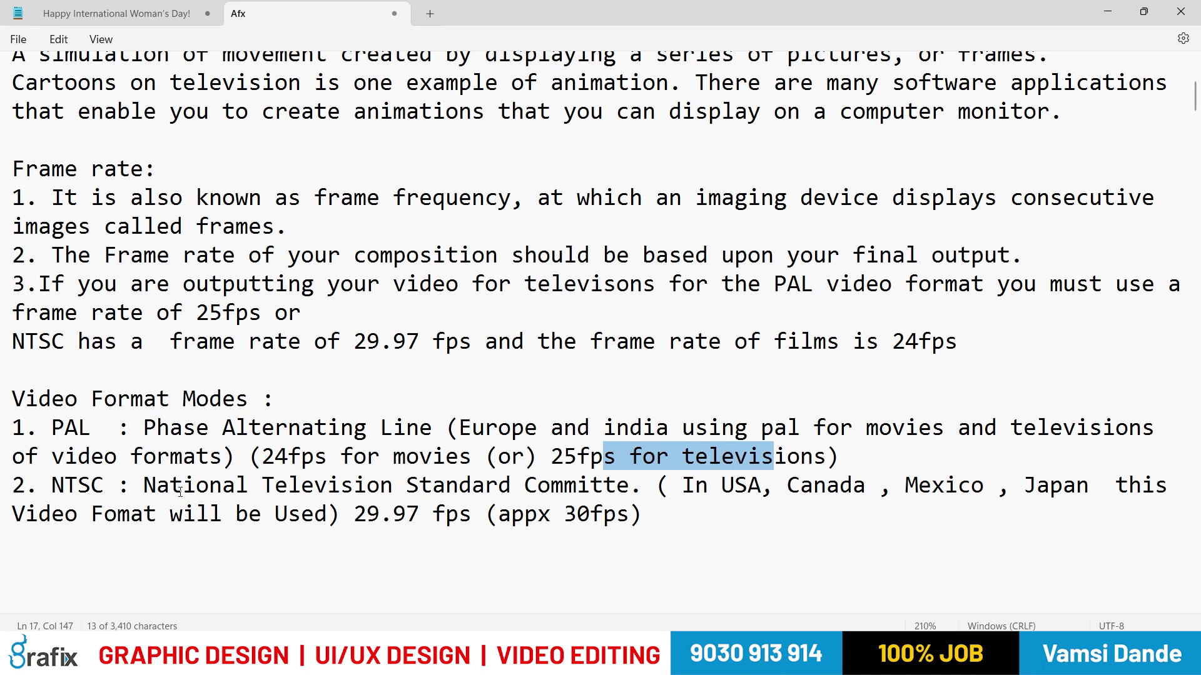
# - Highlight 29.97 and 30fps in the NTSC entry, and return to the beginning of the notes
pyautogui.moveTo(354, 514); pyautogui.dragTo(420, 514)
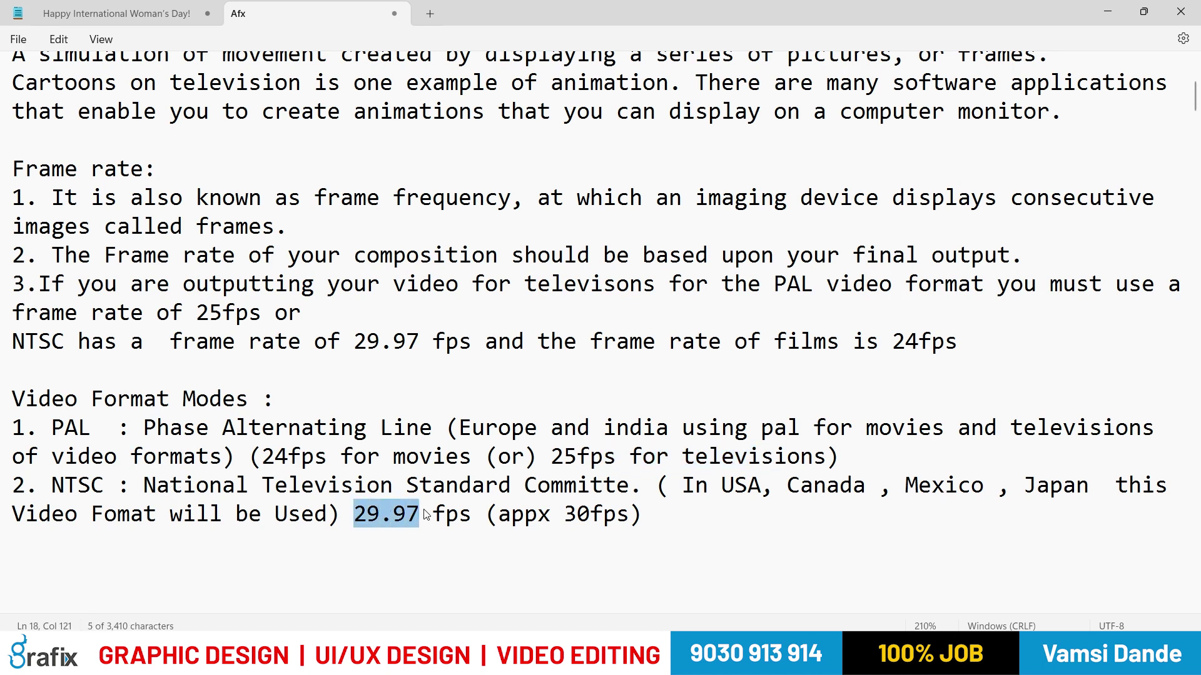
pyautogui.moveTo(564, 515); pyautogui.dragTo(616, 519)
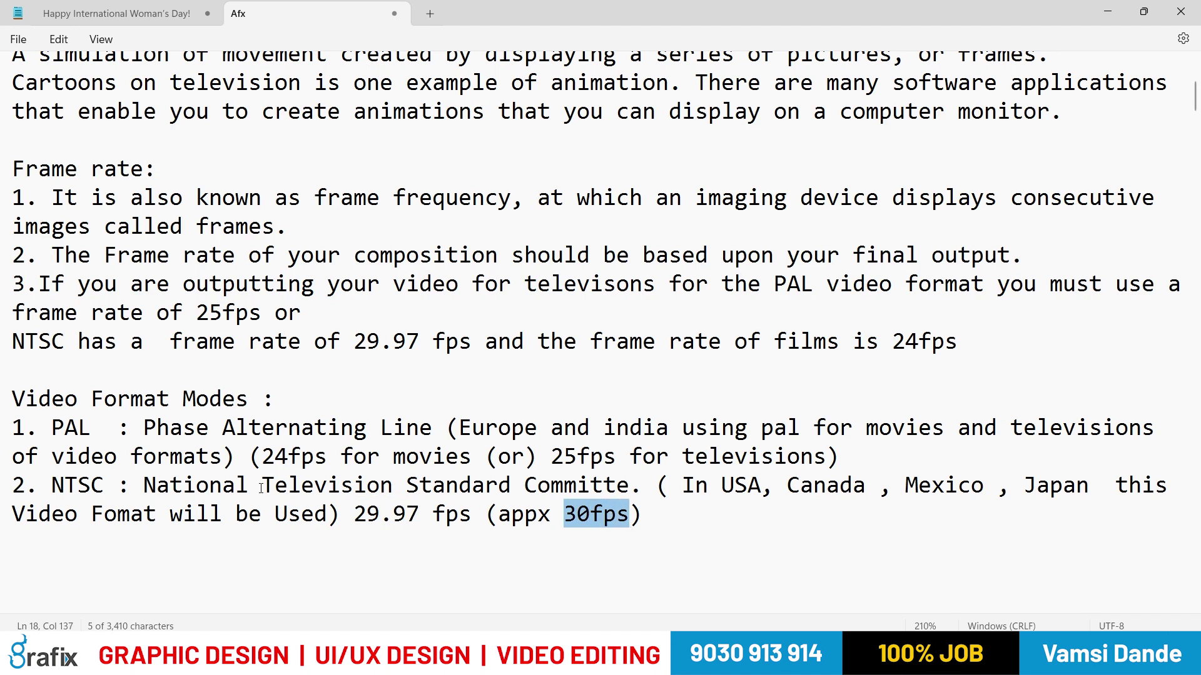
pyautogui.scroll(-2, 204, 509)
pyautogui.scroll(5, 225, 379)
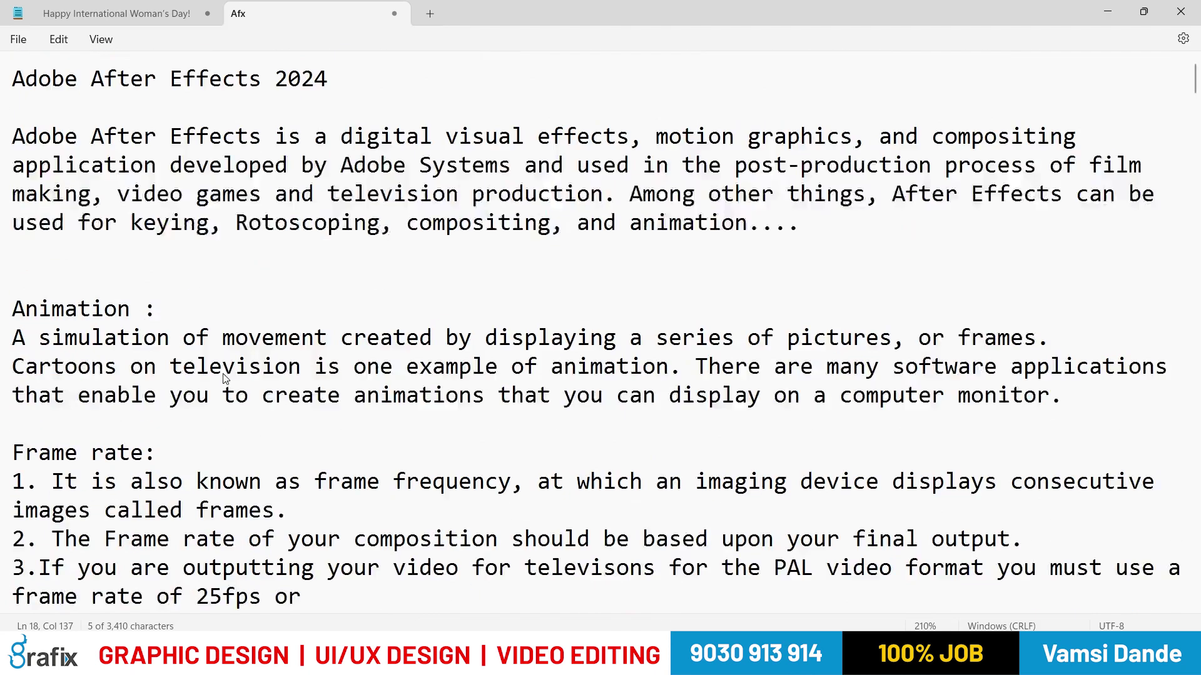
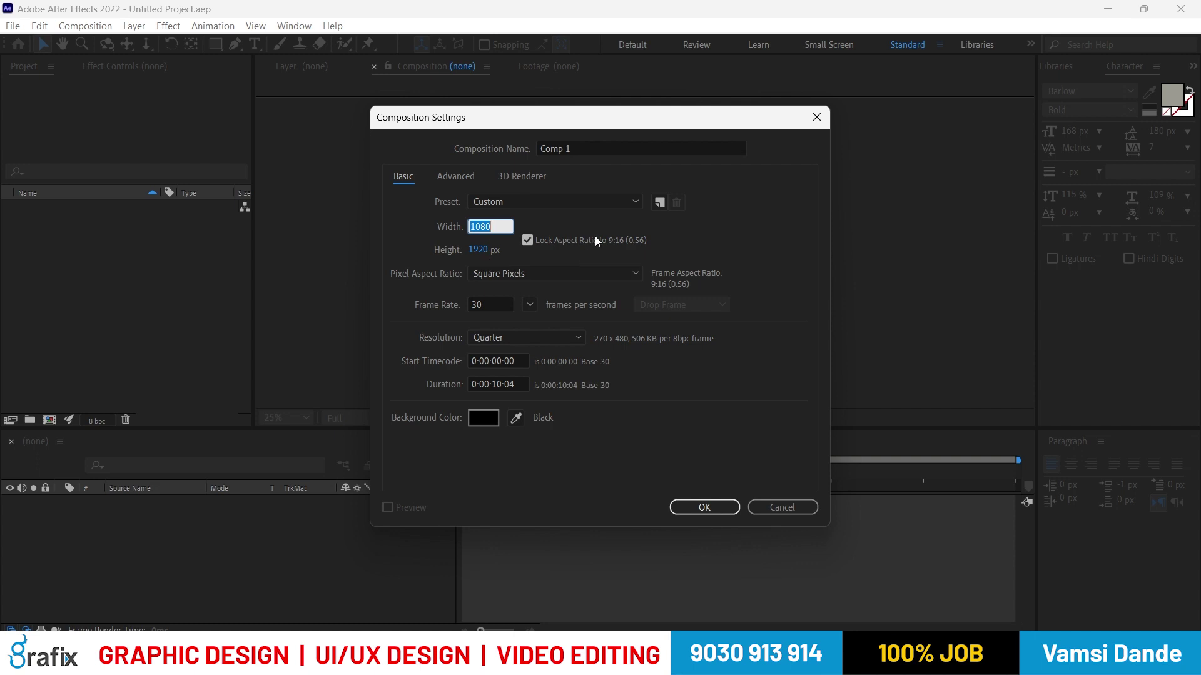
# - Set the composition size to 1920 px wide by 1080 px high, unlocking the aspect ratio meanwhile and relocking it
pyautogui.write('1920')
pyautogui.press('Tab')
pyautogui.click(527, 241)
pyautogui.click(477, 250)
pyautogui.write('1080')
pyautogui.press('Tab')
pyautogui.click(545, 241)
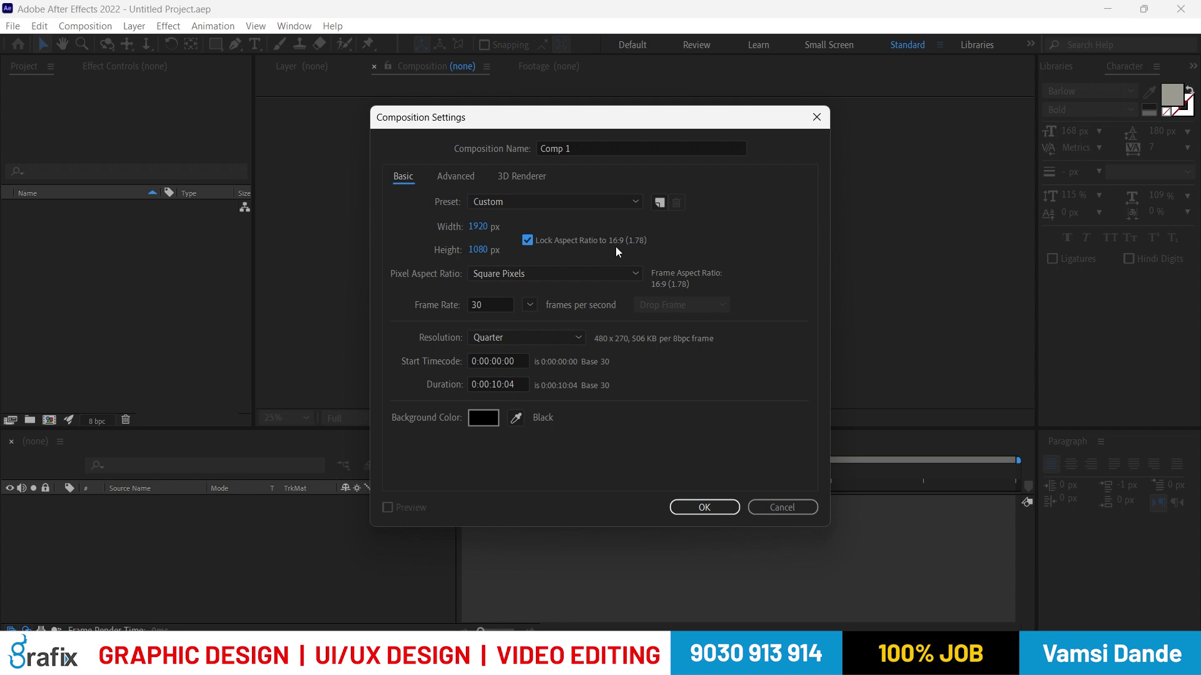
# - Set the composition's frame rate to 24, and change it to 25 frames per second
pyautogui.click(508, 276)
pyautogui.click(508, 276)
pyautogui.press('Tab')
pyautogui.write('24')
pyautogui.press('Tab')
pyautogui.hotkey('shift', 'Tab')
pyautogui.write('25')
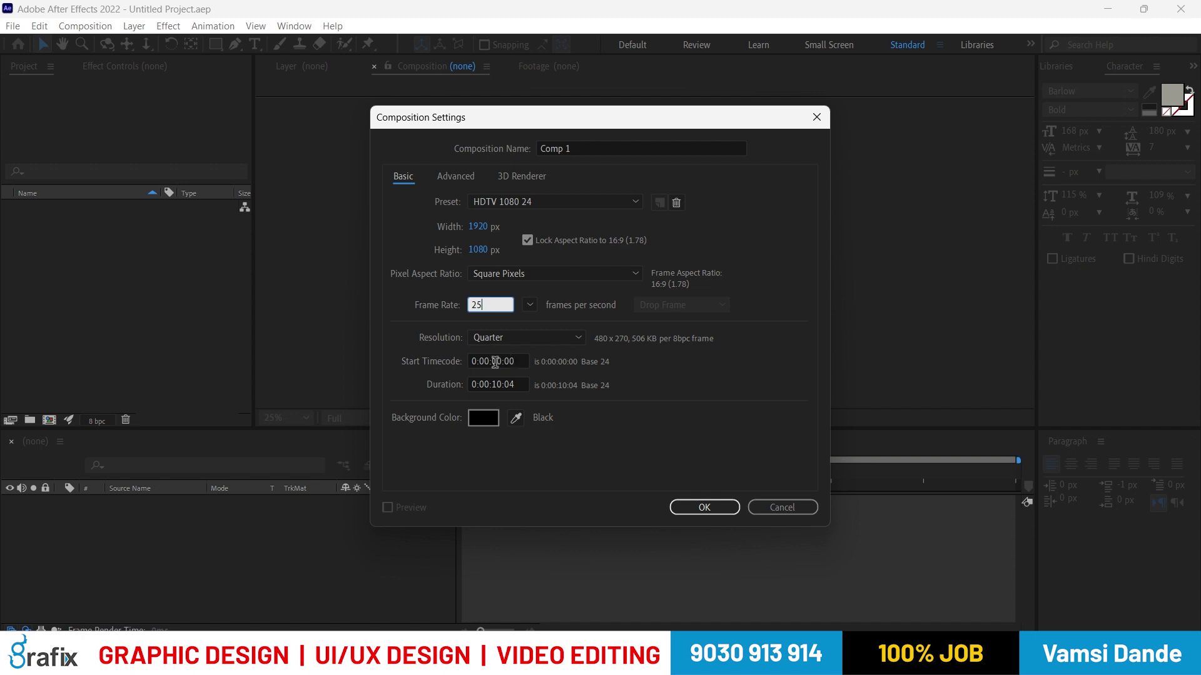
pyautogui.click(444, 386)
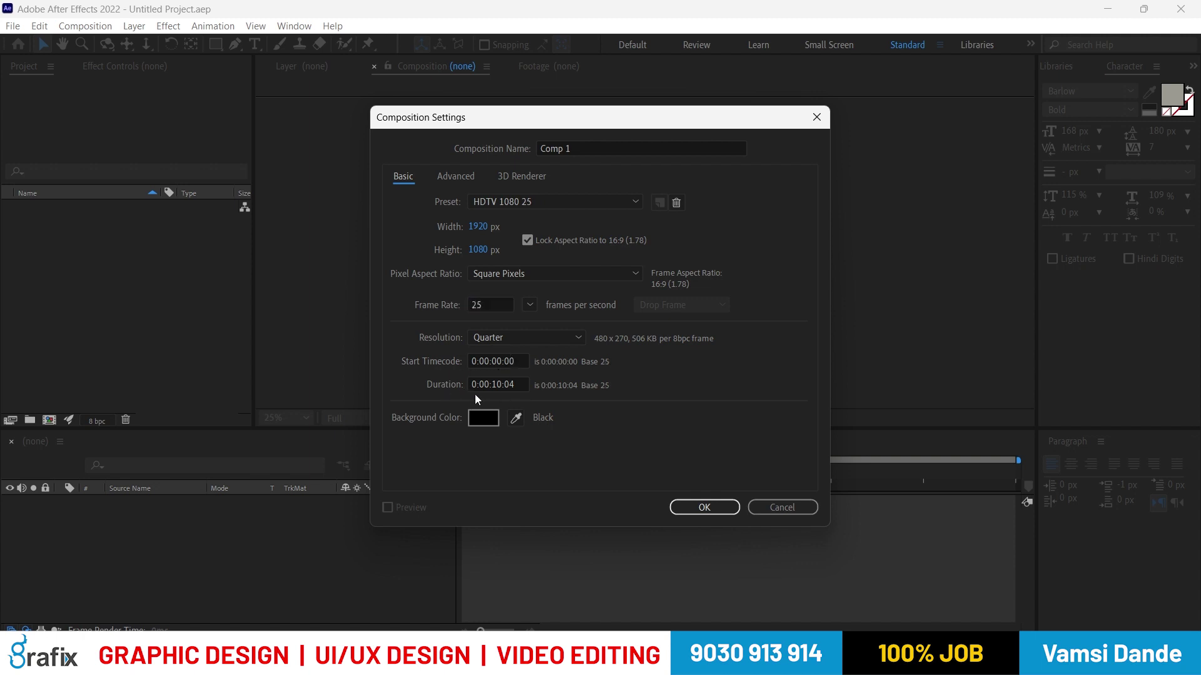
# - Highlight the seconds and frames digits of the composition's duration, and point out the frame rate value
pyautogui.click(475, 384)
pyautogui.moveTo(490, 384)
pyautogui.mouseDown()
pyautogui.moveTo(476, 384)
pyautogui.moveTo(508, 386)
pyautogui.mouseUp()
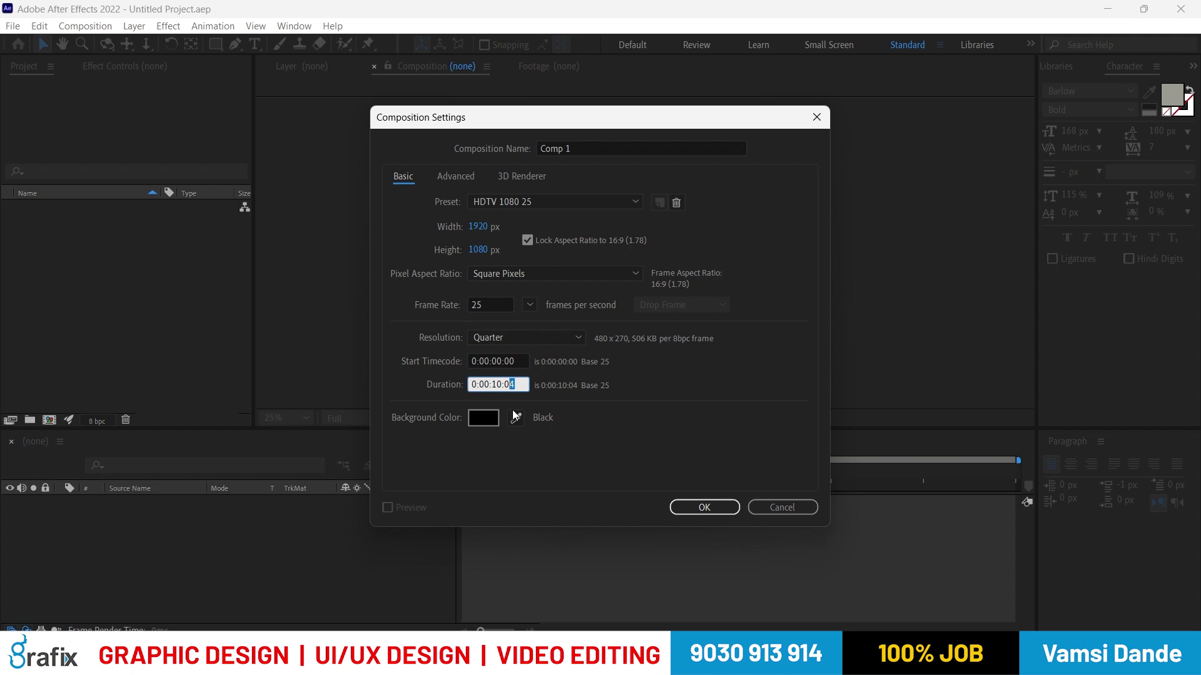
pyautogui.click(628, 411)
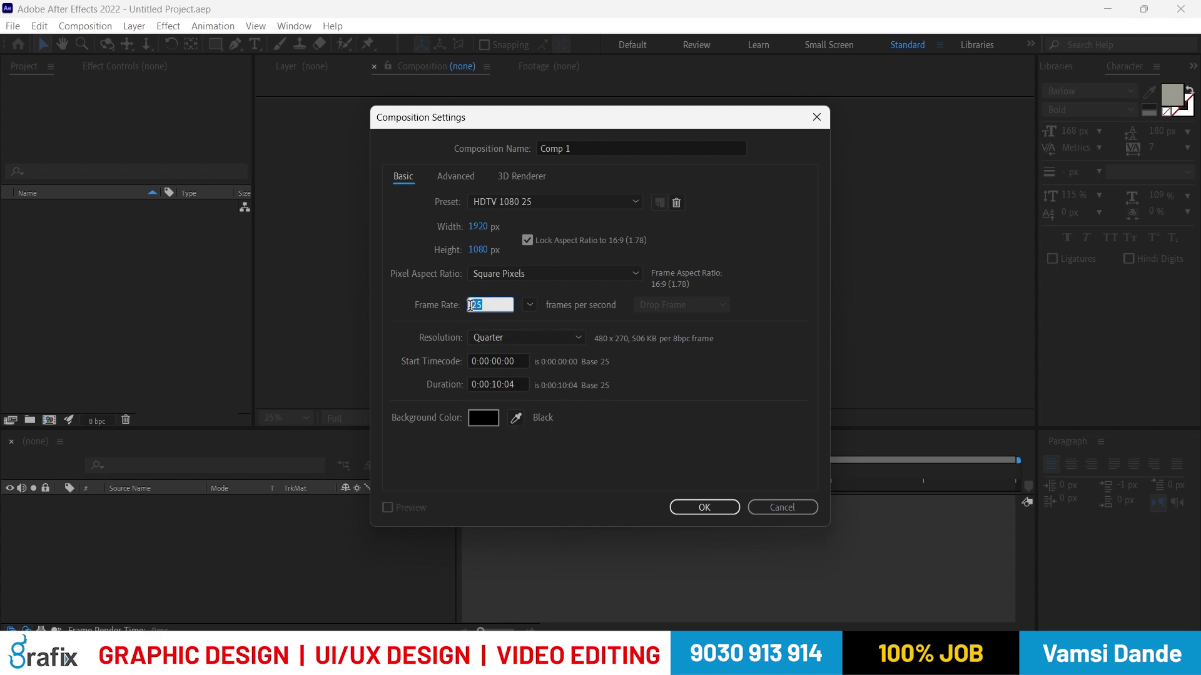
pyautogui.moveTo(515, 384); pyautogui.dragTo(492, 385)
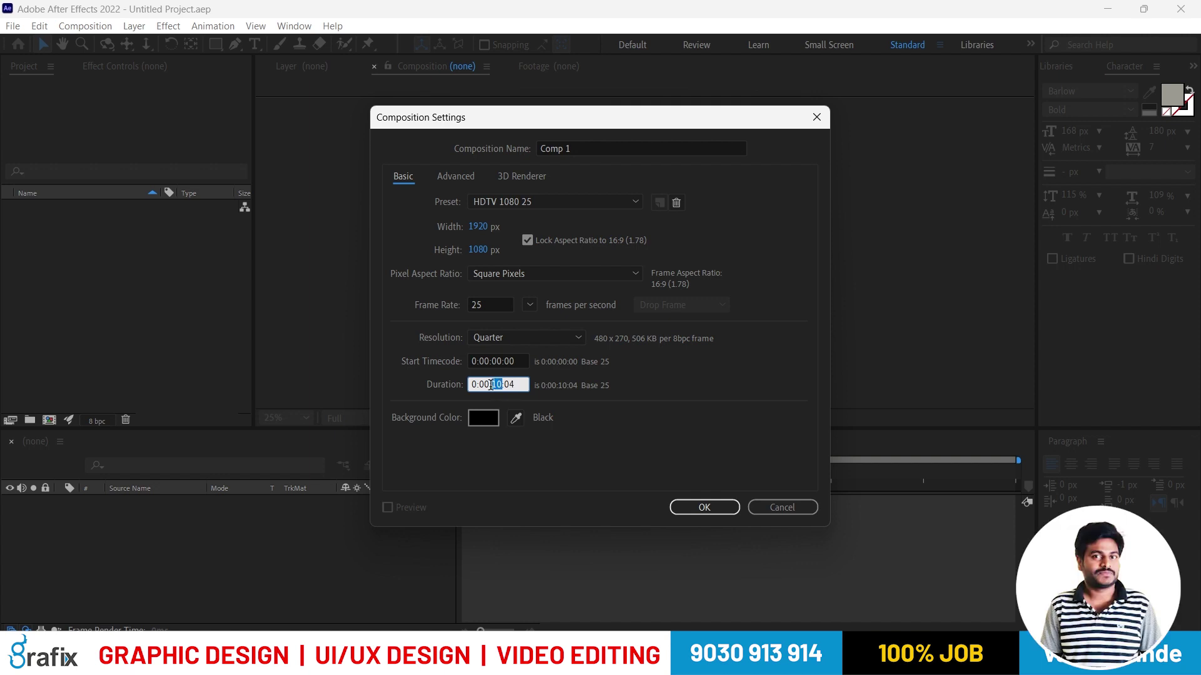
# - Browse the composition presets and choose PAL D1/DV
pyautogui.click(531, 202)
pyautogui.click(735, 235)
pyautogui.click(556, 202)
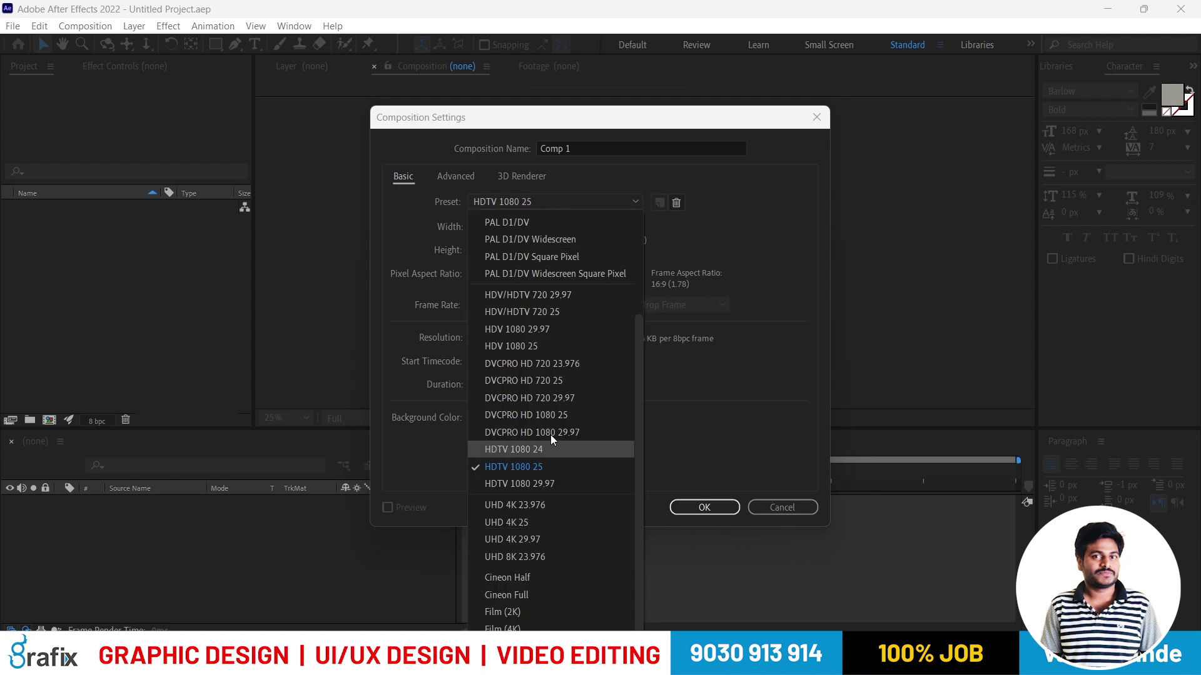
pyautogui.click(521, 224)
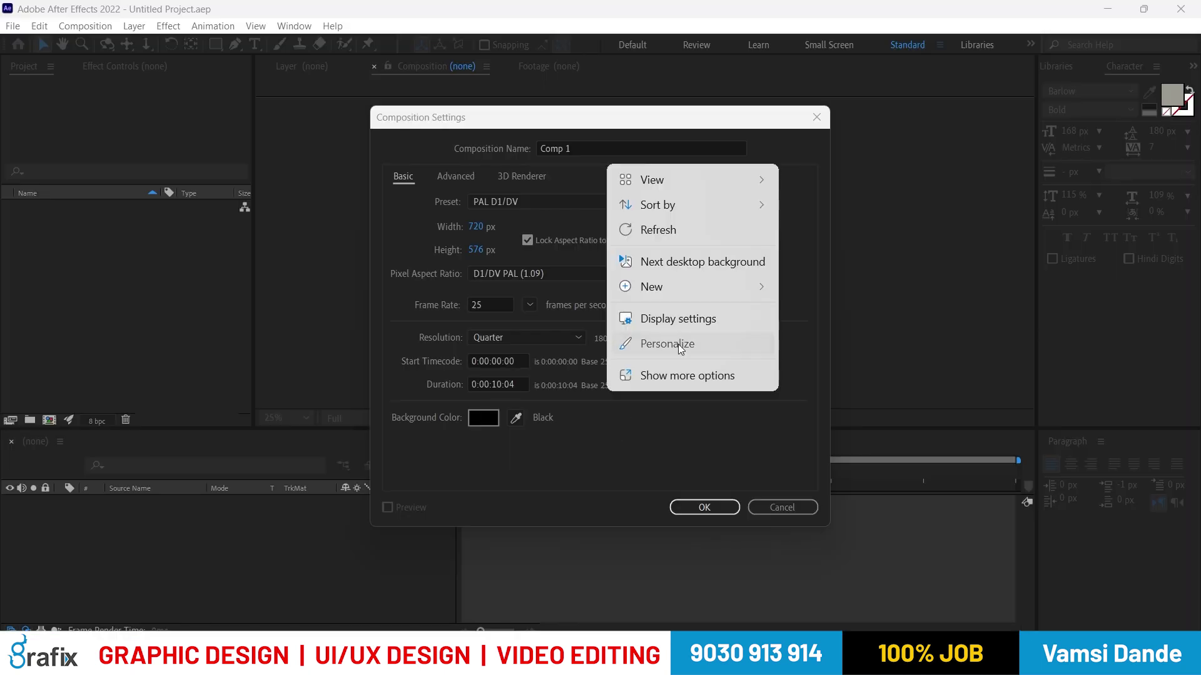
# - Open the Windows display settings and bring up the list of available display resolutions
pyautogui.click(682, 376)
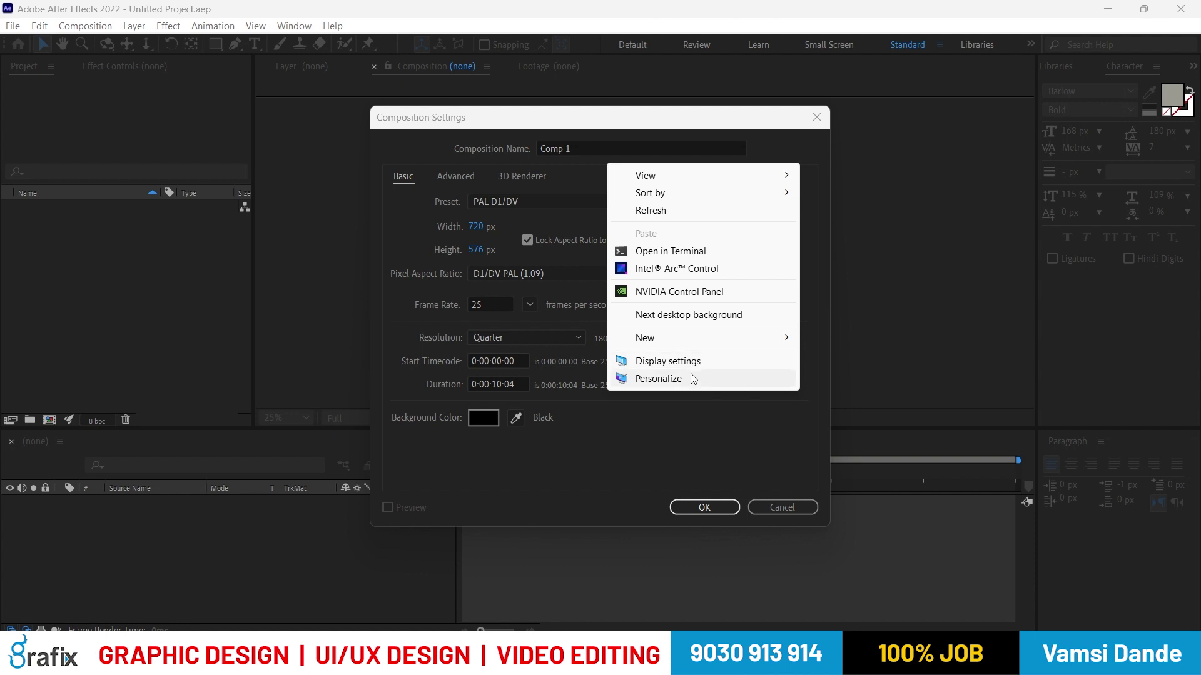
pyautogui.click(685, 364)
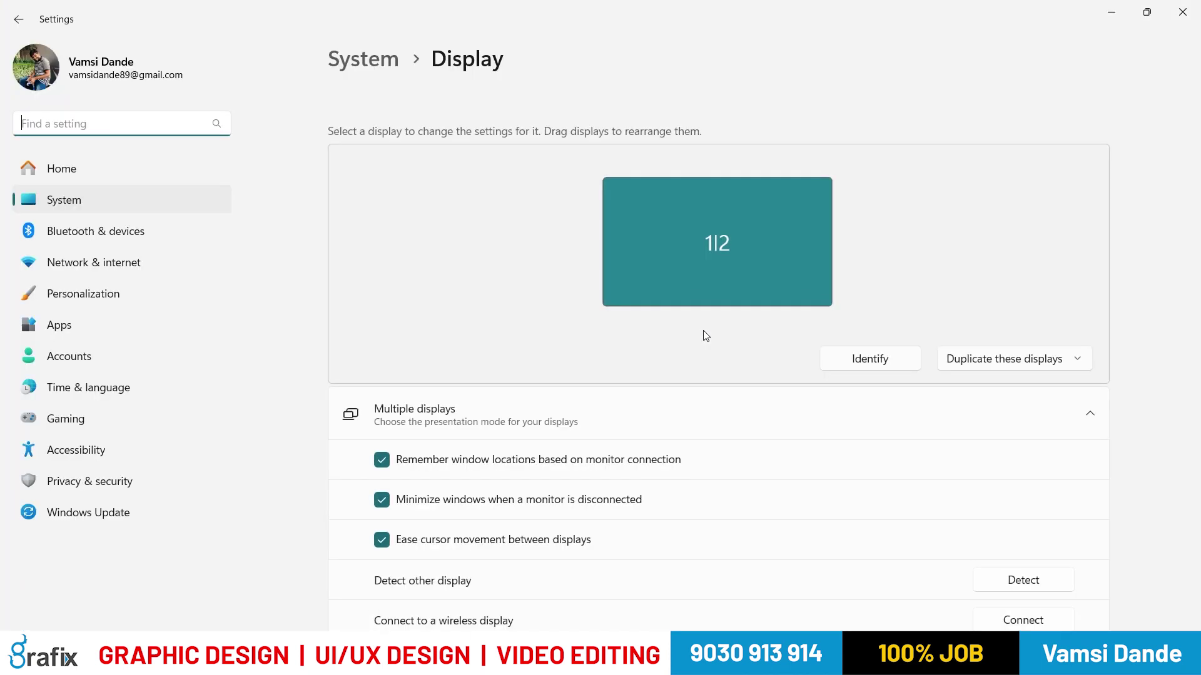
pyautogui.scroll(-10, 506, 491)
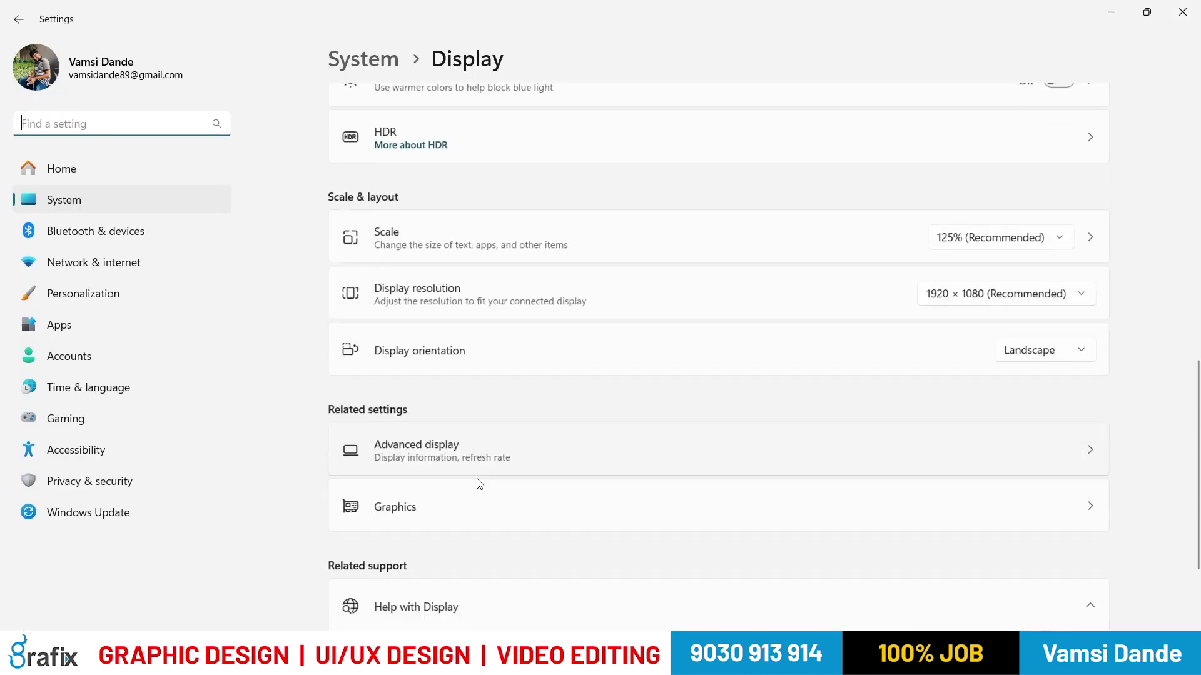
pyautogui.scroll(5, 479, 484)
pyautogui.click(1007, 482)
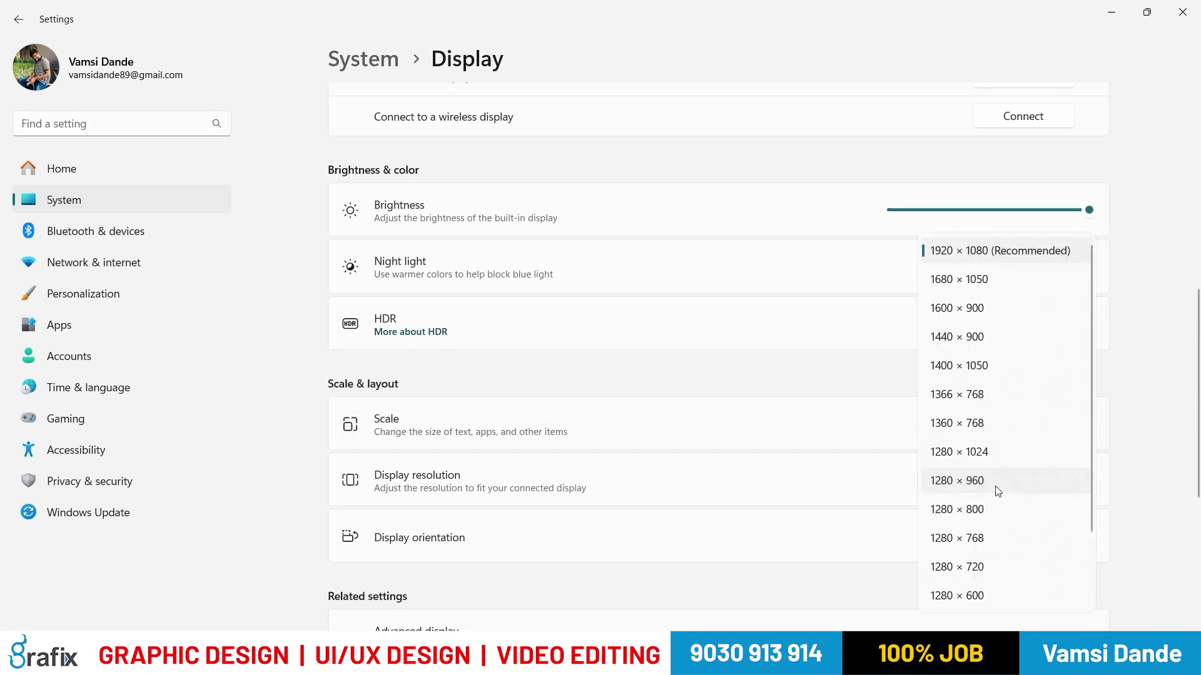
# - Examine the available display resolutions down to 800 × 600, and close the list without choosing another one
pyautogui.scroll(-2, 979, 456)
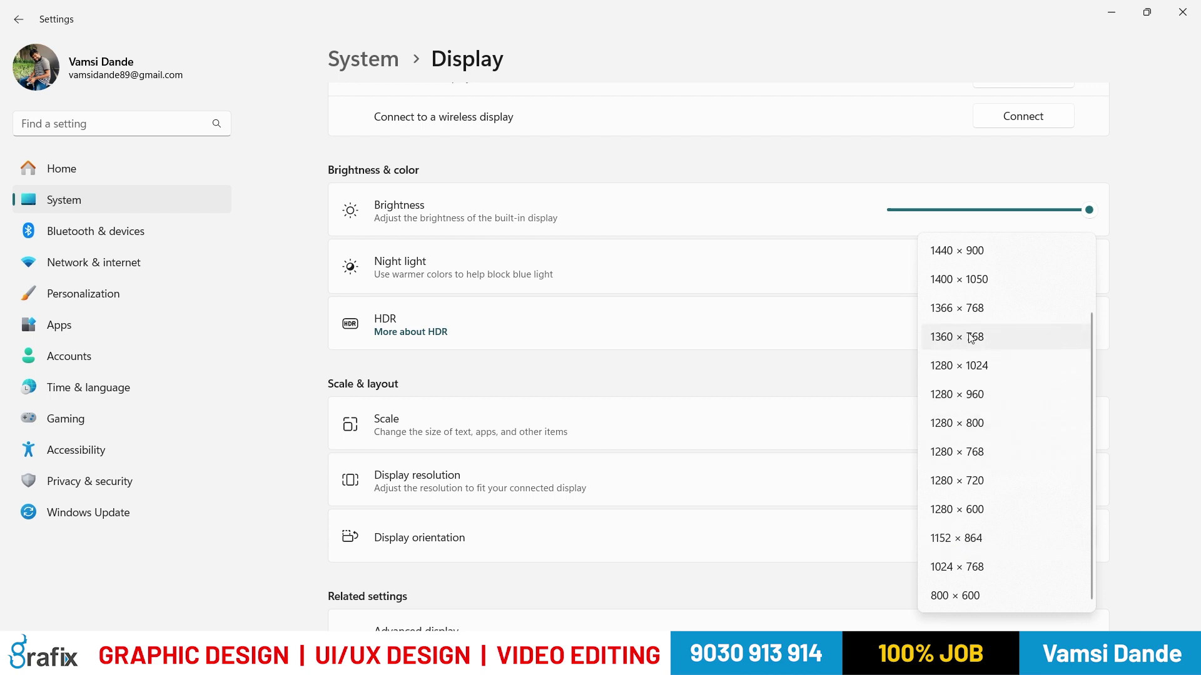
pyautogui.scroll(3, 970, 326)
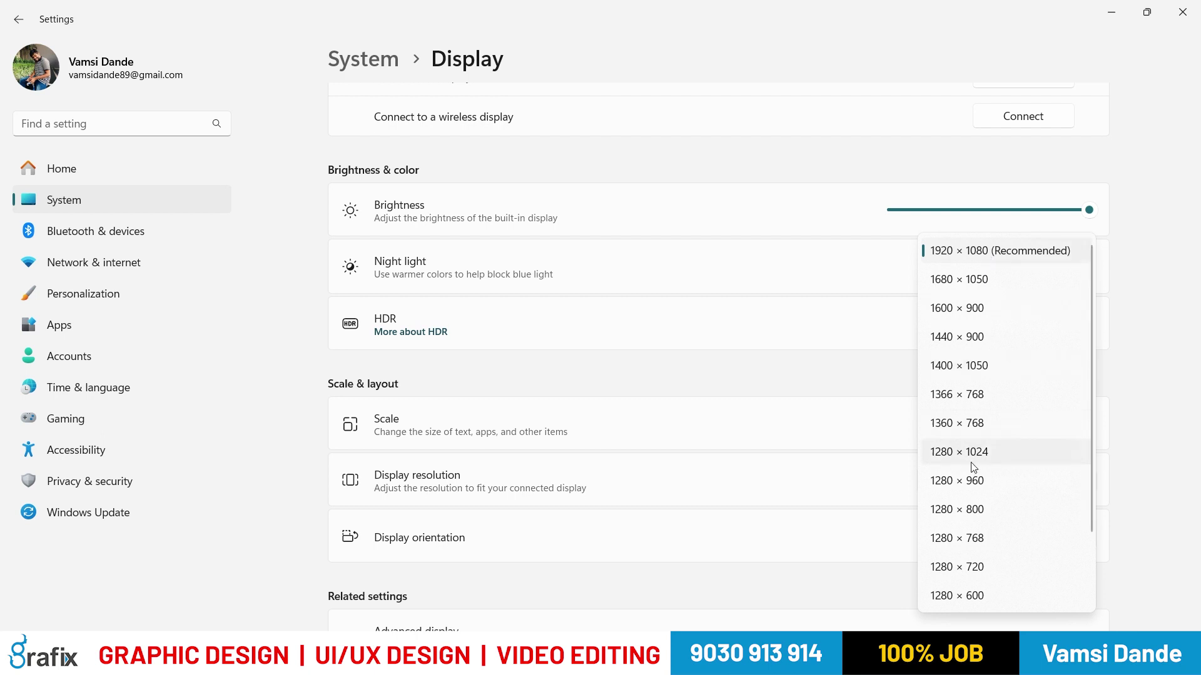
pyautogui.scroll(-2, 962, 563)
pyautogui.scroll(-1, 962, 562)
pyautogui.click(813, 103)
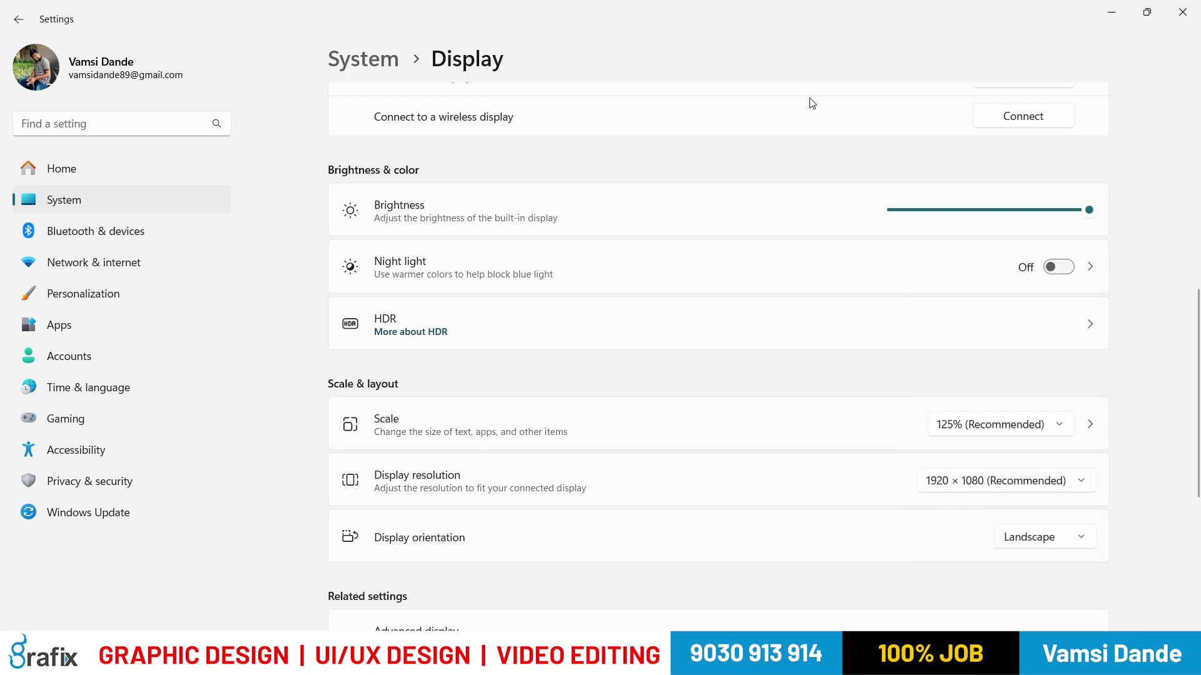
# - Close the Windows display settings, return to After Effects, and try the PAL D1/DV Widescreen composition preset
pyautogui.click(1191, 12)
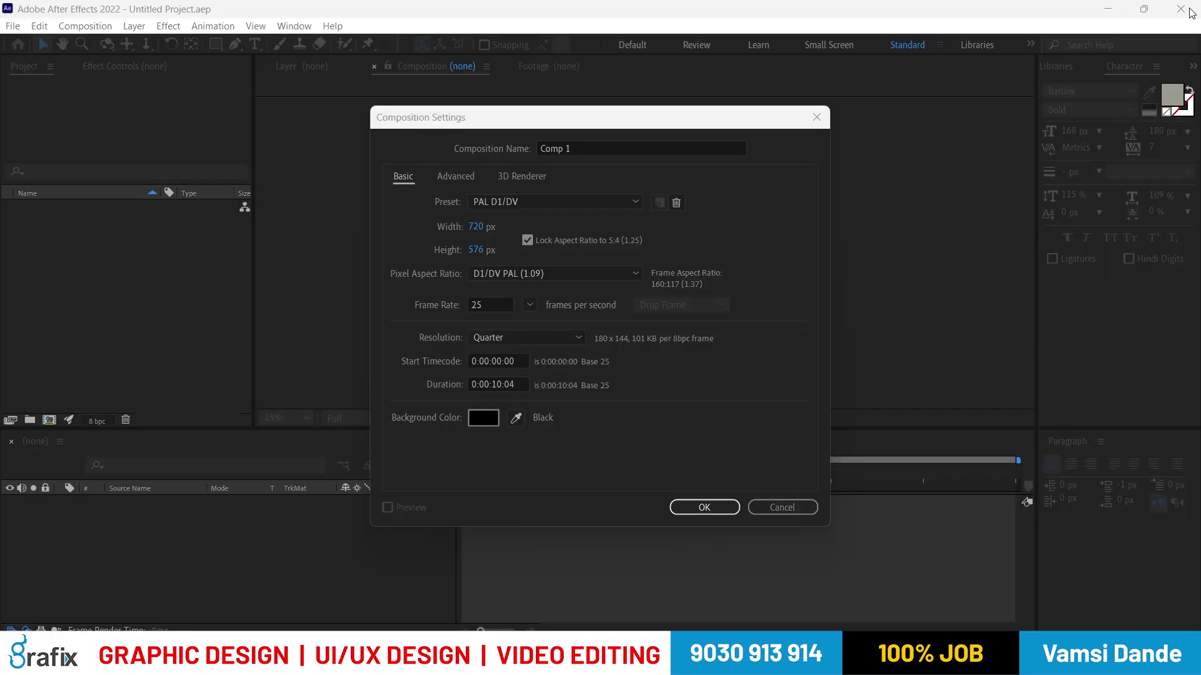
pyautogui.click(527, 201)
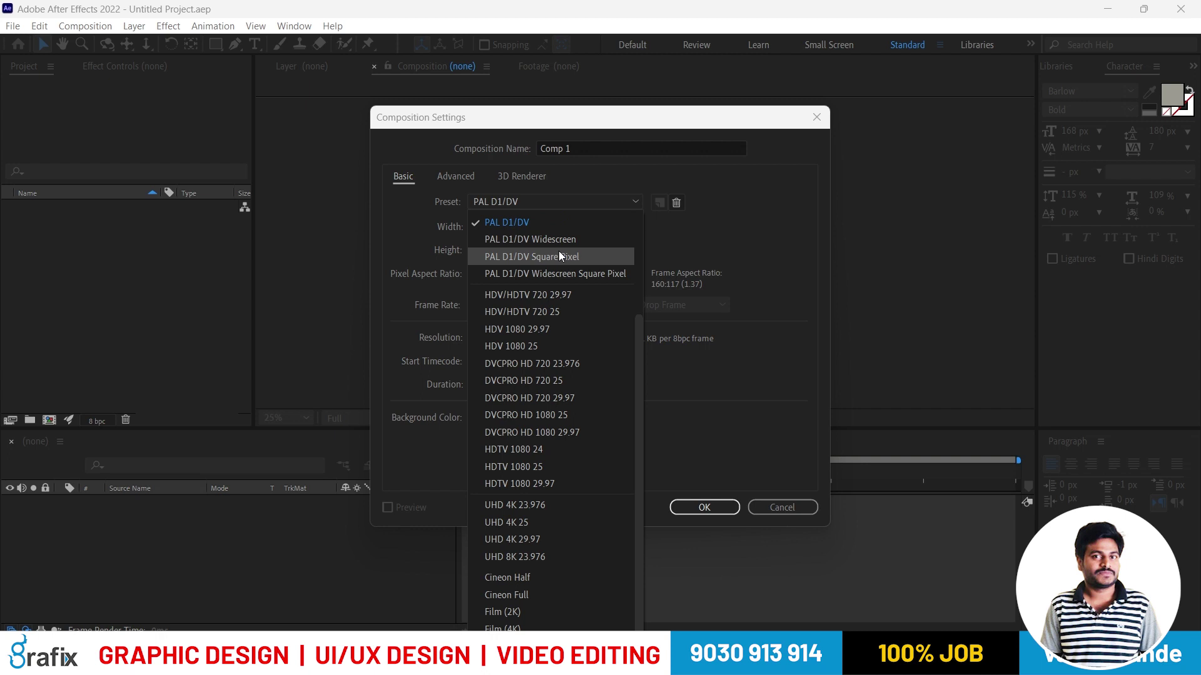
pyautogui.scroll(3, 551, 269)
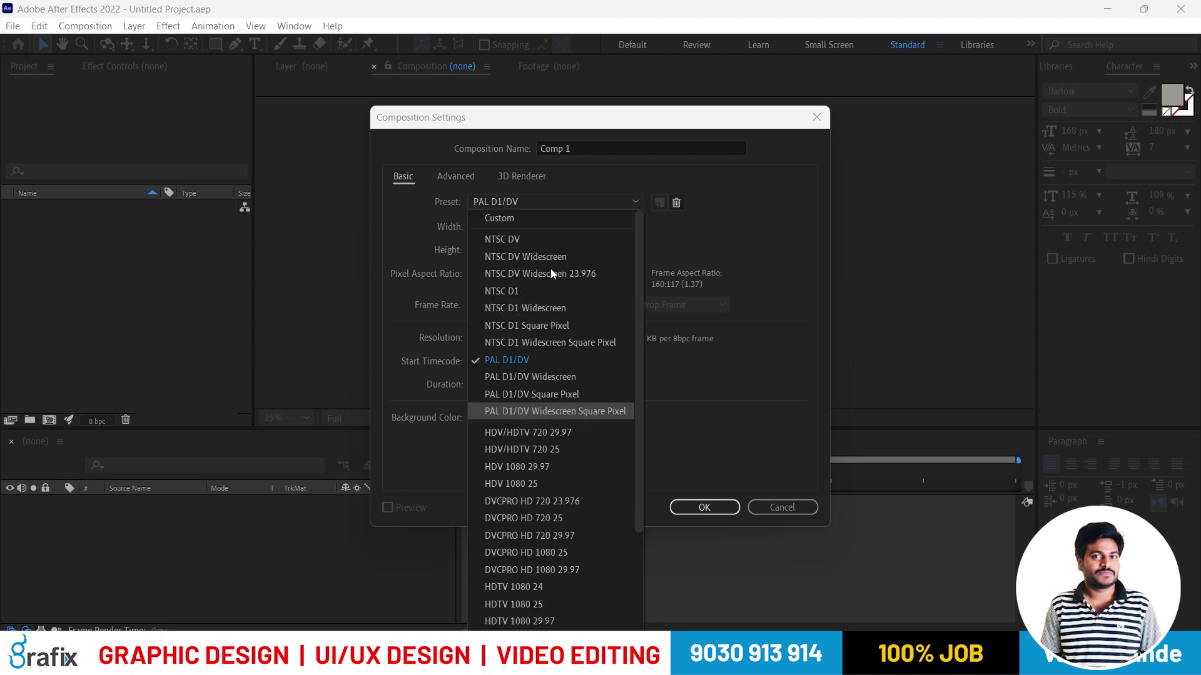
pyautogui.click(524, 306)
pyautogui.click(516, 201)
pyautogui.click(538, 287)
# - Try the HDV 1080 25 preset for the composition, followed by the HDV/HDTV 720 25 preset
pyautogui.click(554, 203)
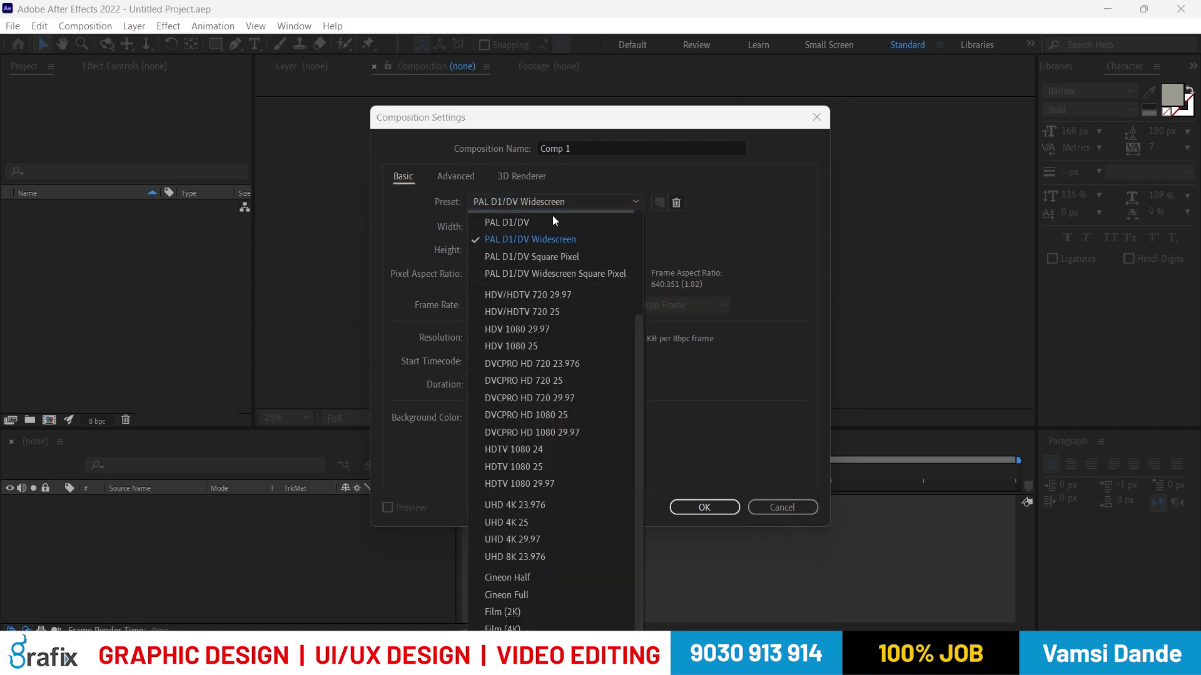
pyautogui.click(542, 350)
pyautogui.click(518, 200)
pyautogui.press('Escape')
pyautogui.click(549, 203)
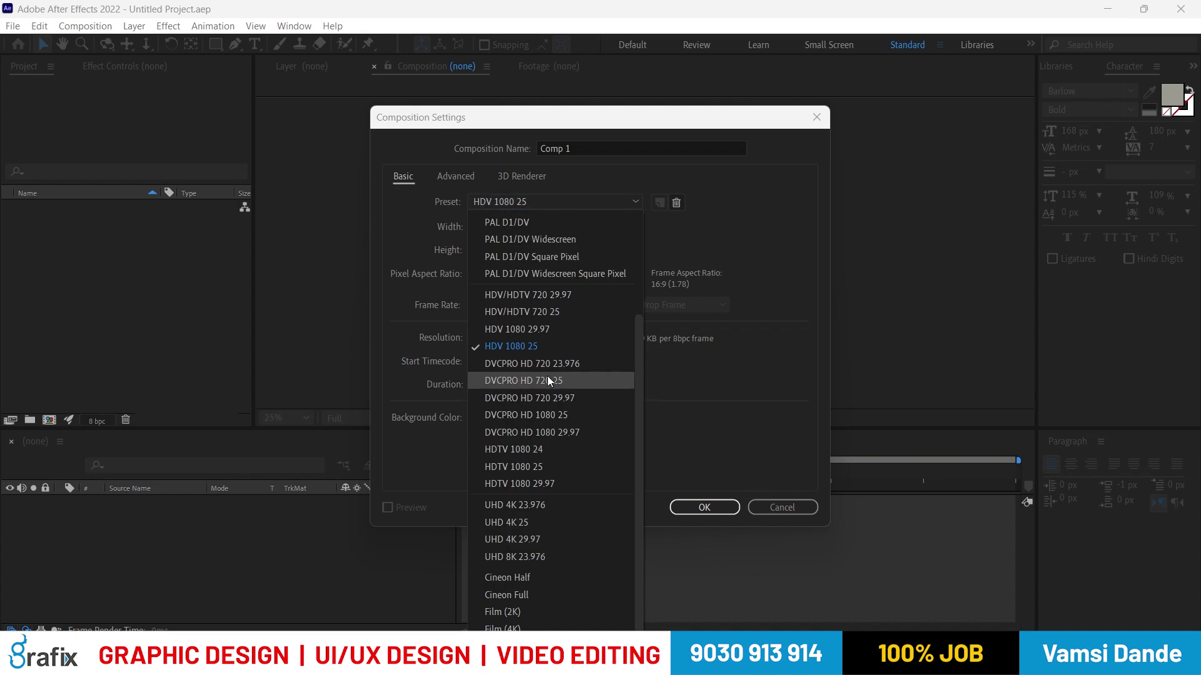
pyautogui.click(530, 313)
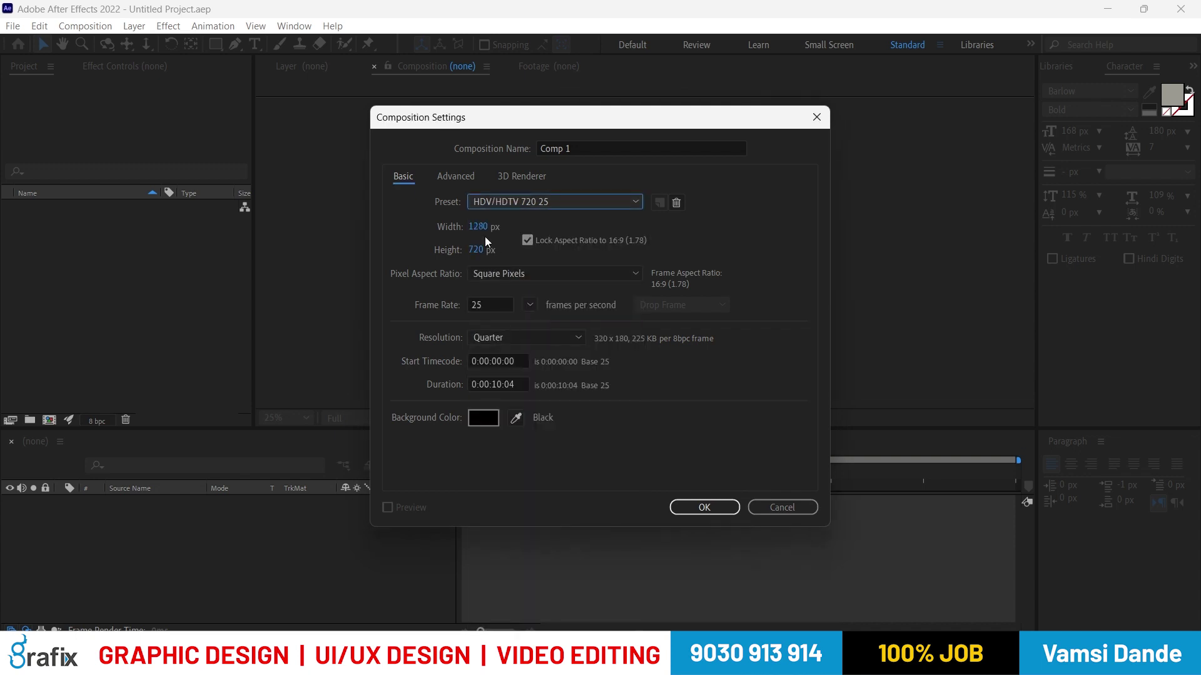
# - Switch the composition preset to HDTV 1080 24, and after that to HDTV 1080 25
pyautogui.click(532, 199)
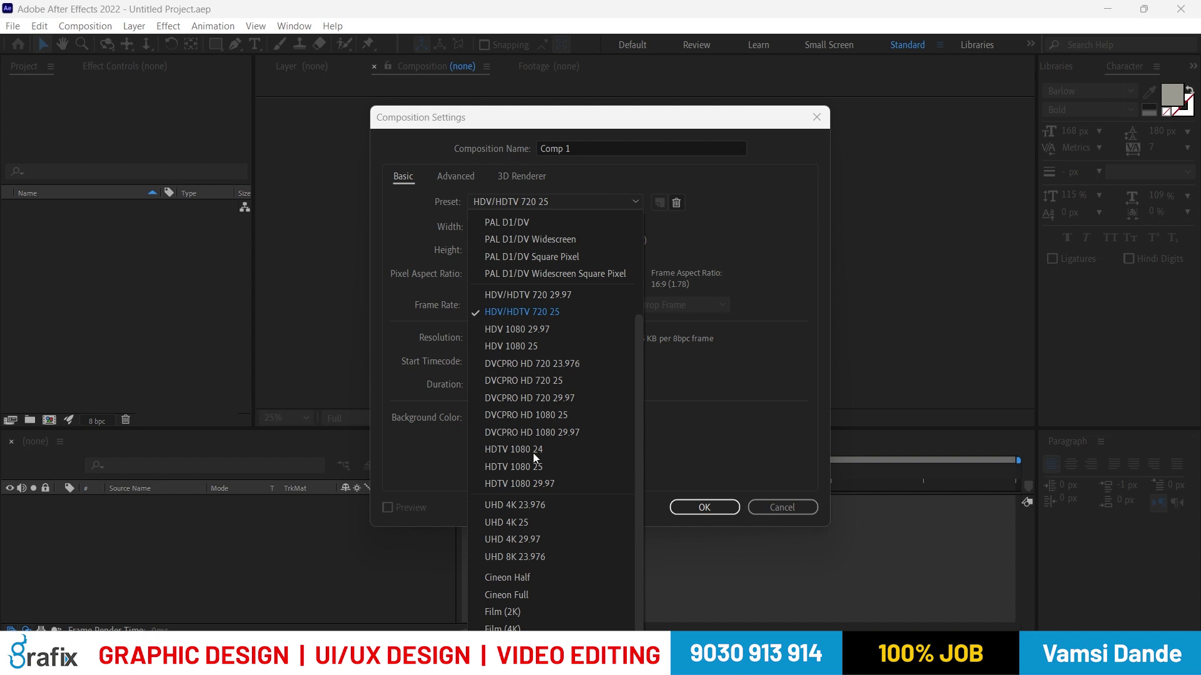
pyautogui.press('Escape')
pyautogui.click(497, 201)
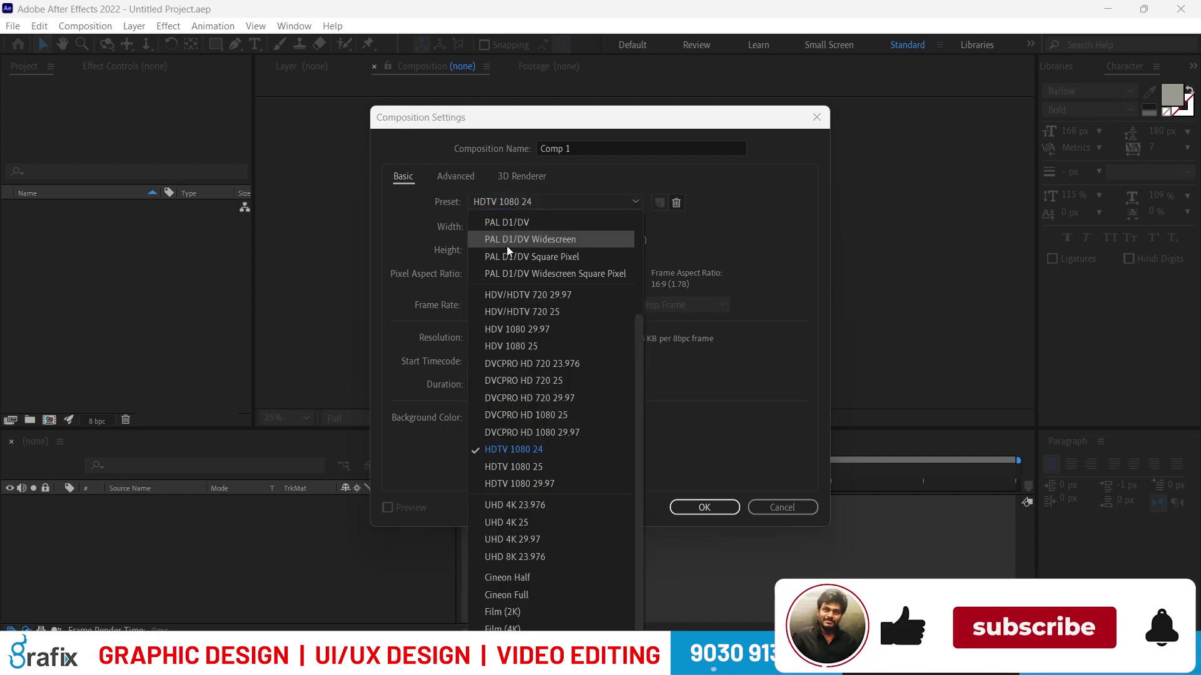
pyautogui.click(530, 467)
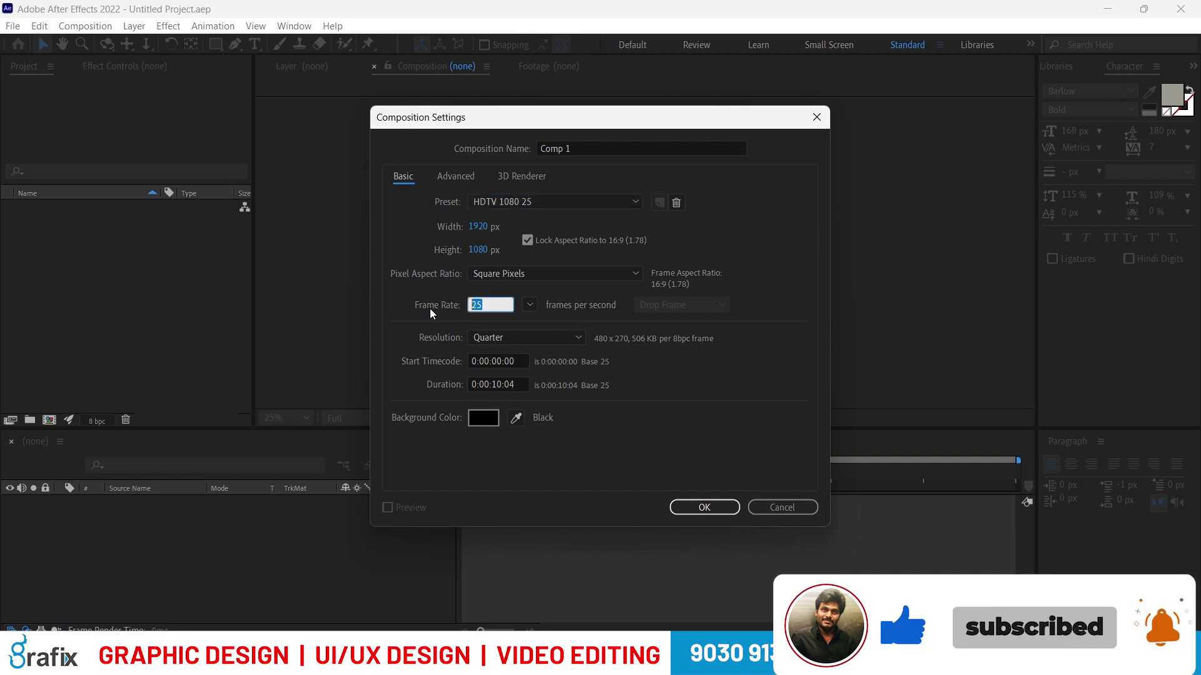
# - Try the Film (2K) and Film (4K) composition presets to compare their frame sizes
pyautogui.click(517, 193)
pyautogui.click(518, 197)
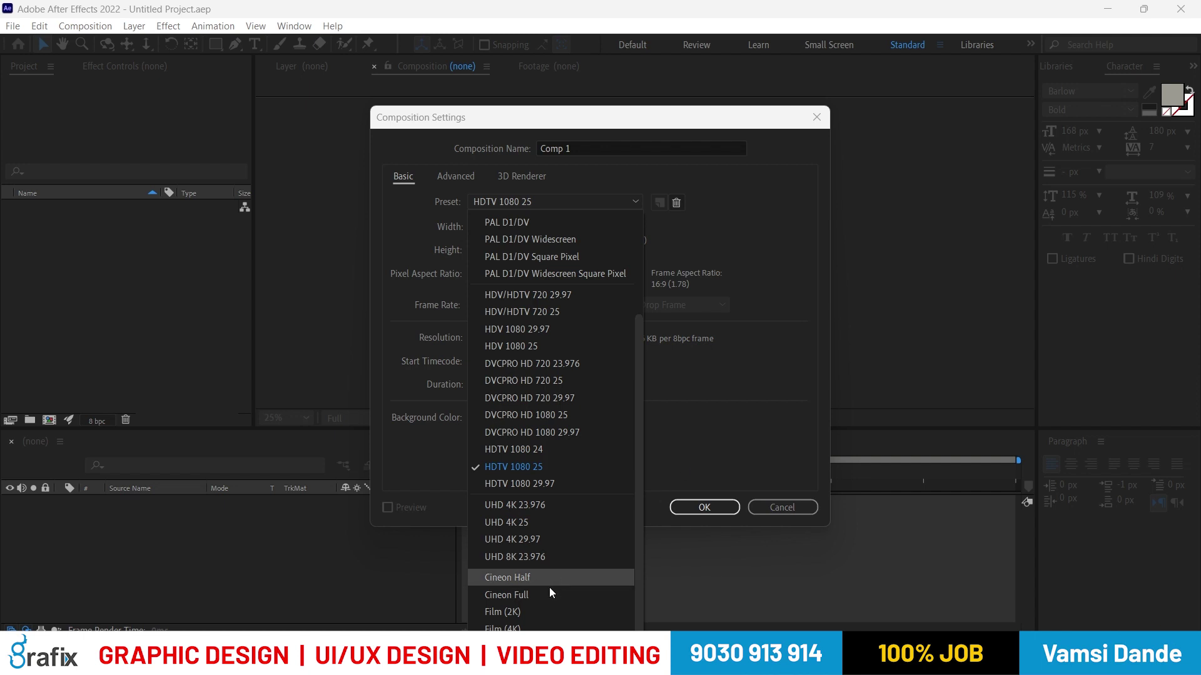
pyautogui.click(545, 613)
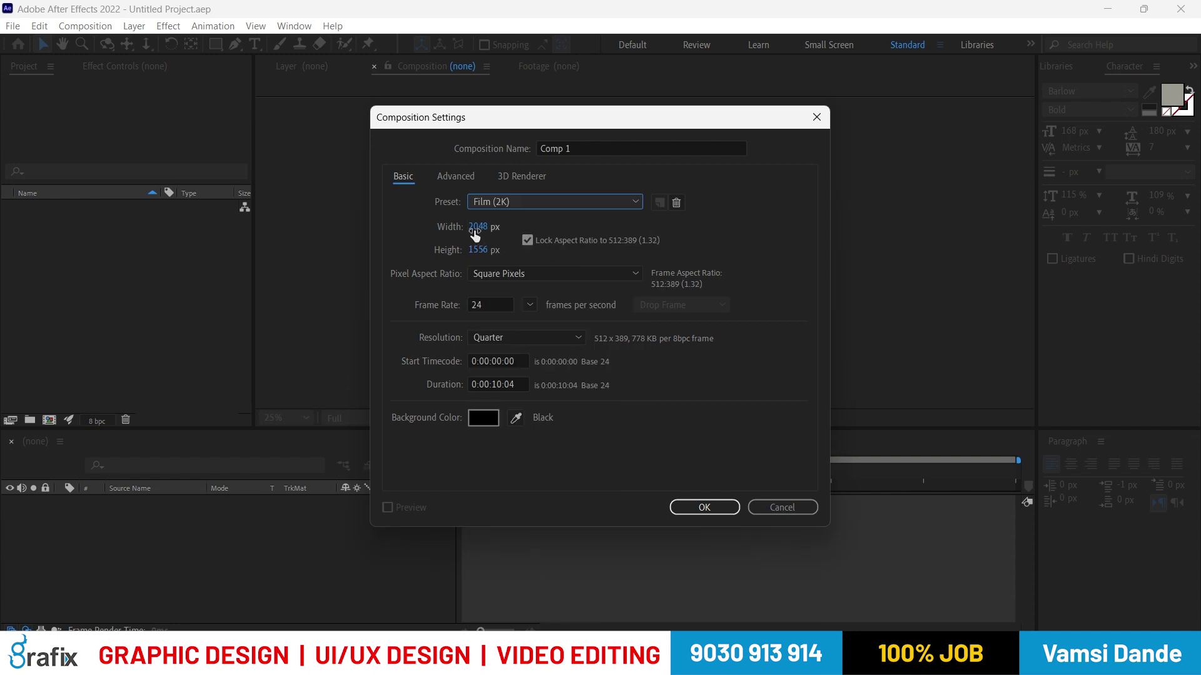
pyautogui.click(534, 207)
pyautogui.click(534, 206)
pyautogui.click(539, 204)
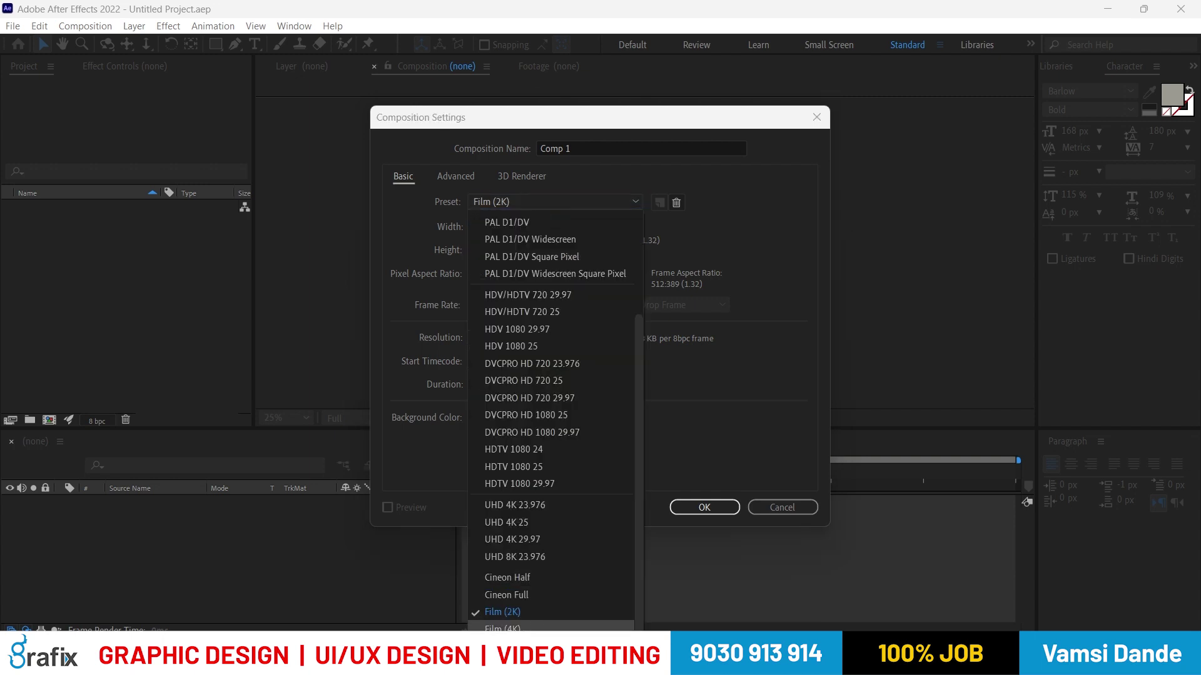
pyautogui.click(545, 629)
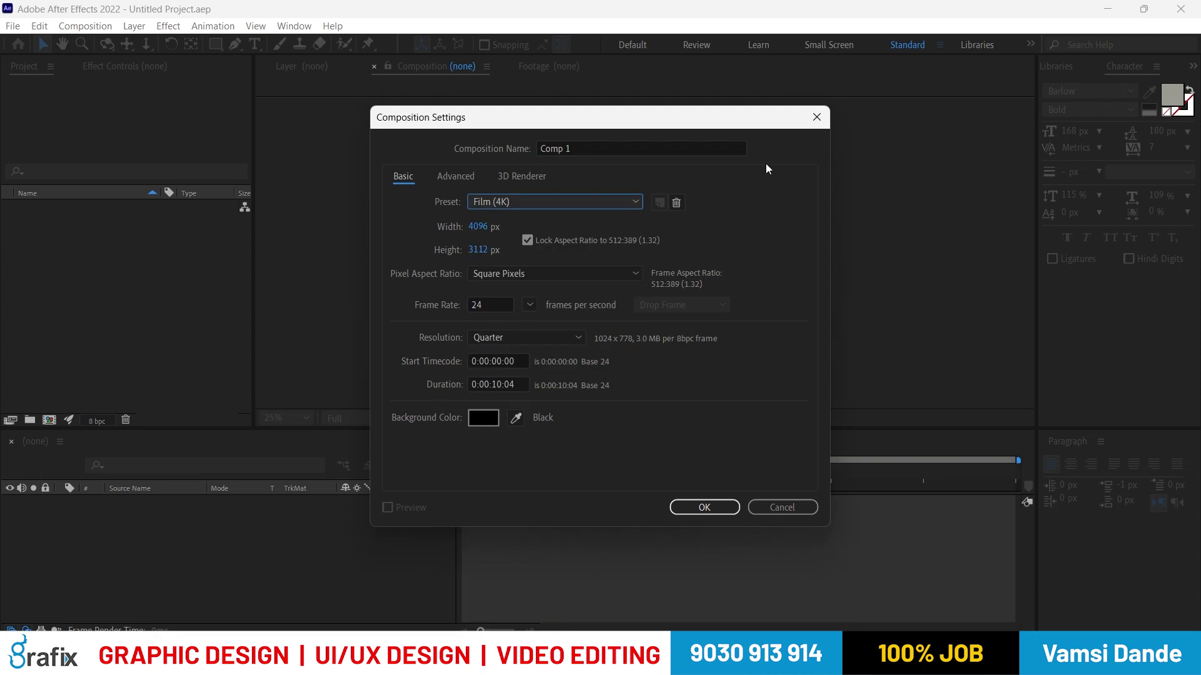
# - Set the composition preset back to HDTV 1080 25 and its resolution to Full
pyautogui.click(566, 207)
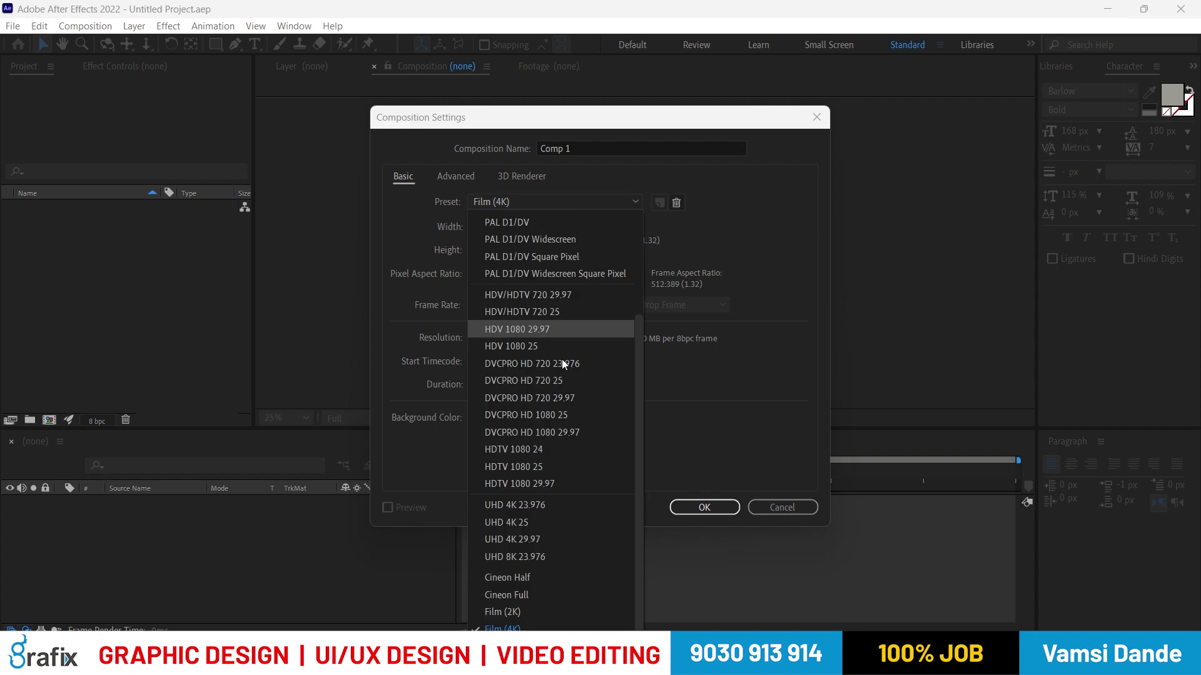
pyautogui.click(562, 483)
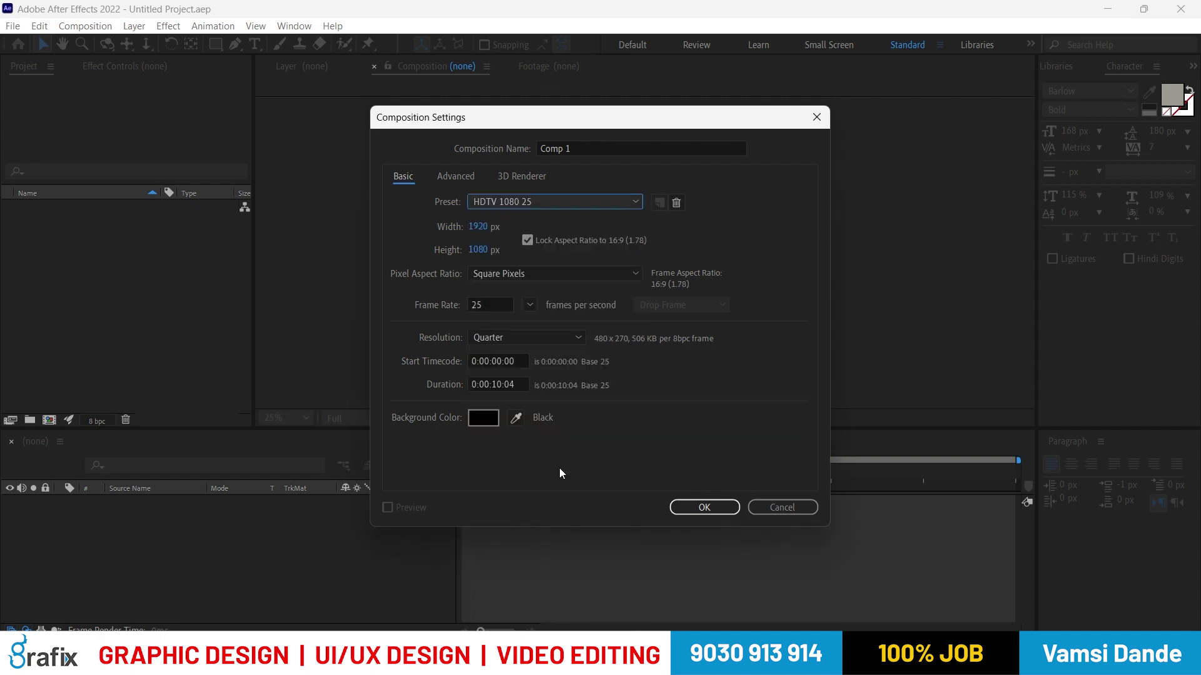
pyautogui.click(490, 307)
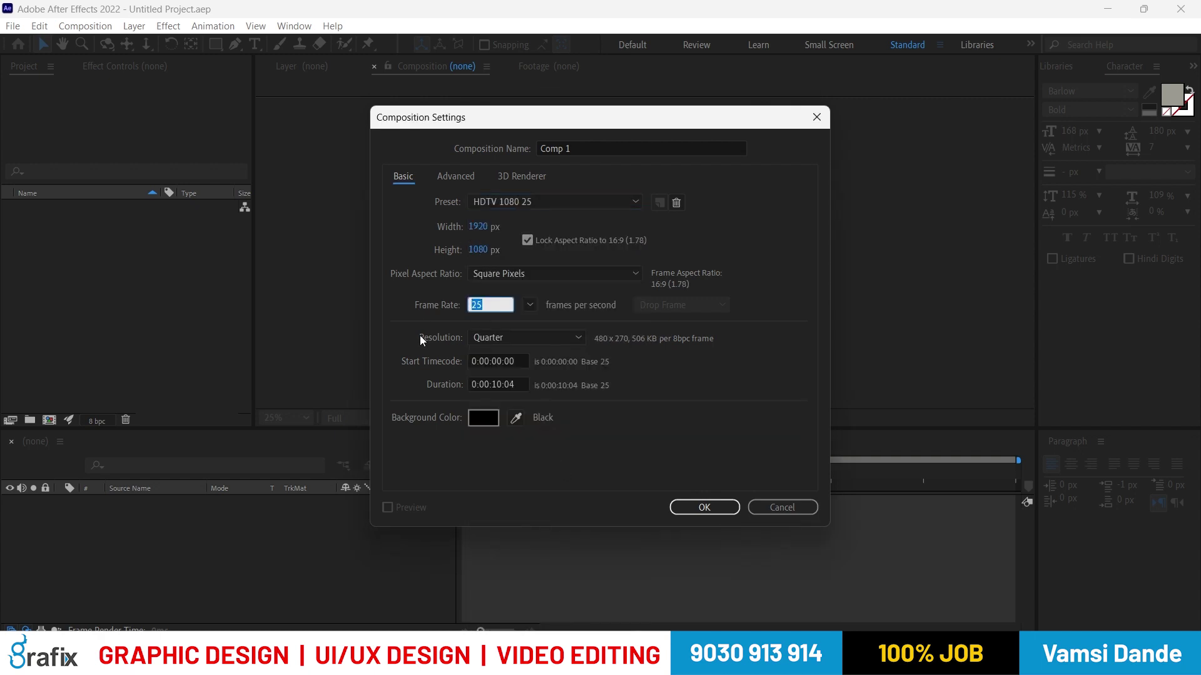
pyautogui.click(528, 340)
pyautogui.click(517, 408)
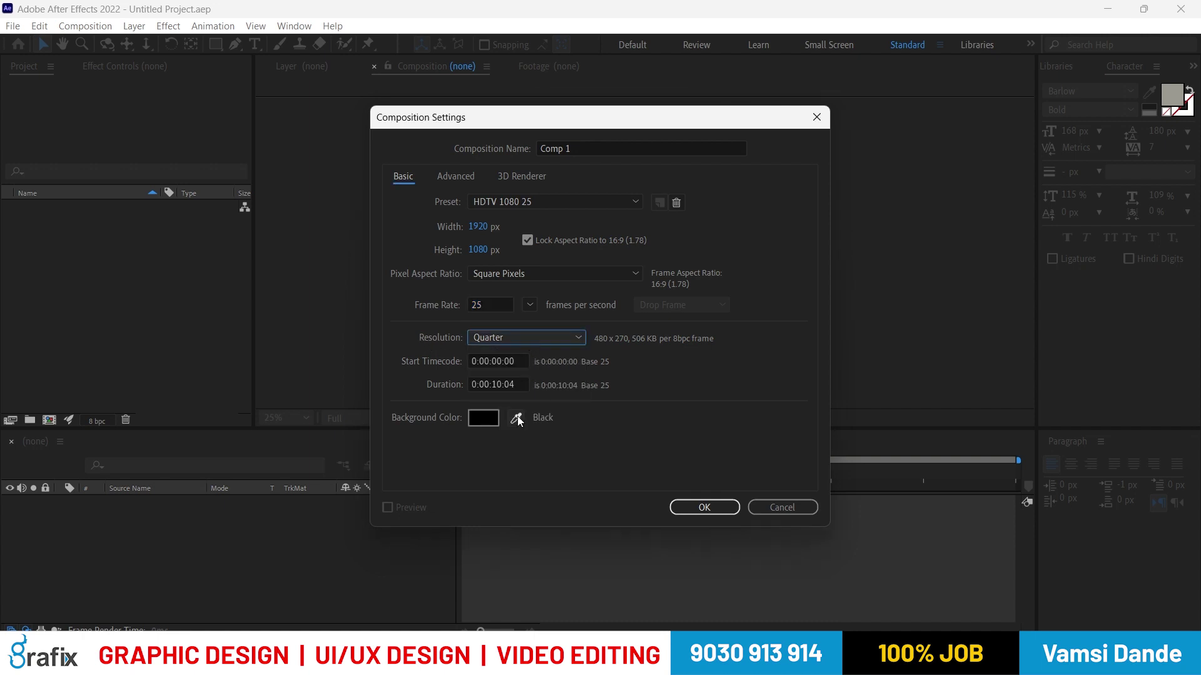
pyautogui.click(518, 337)
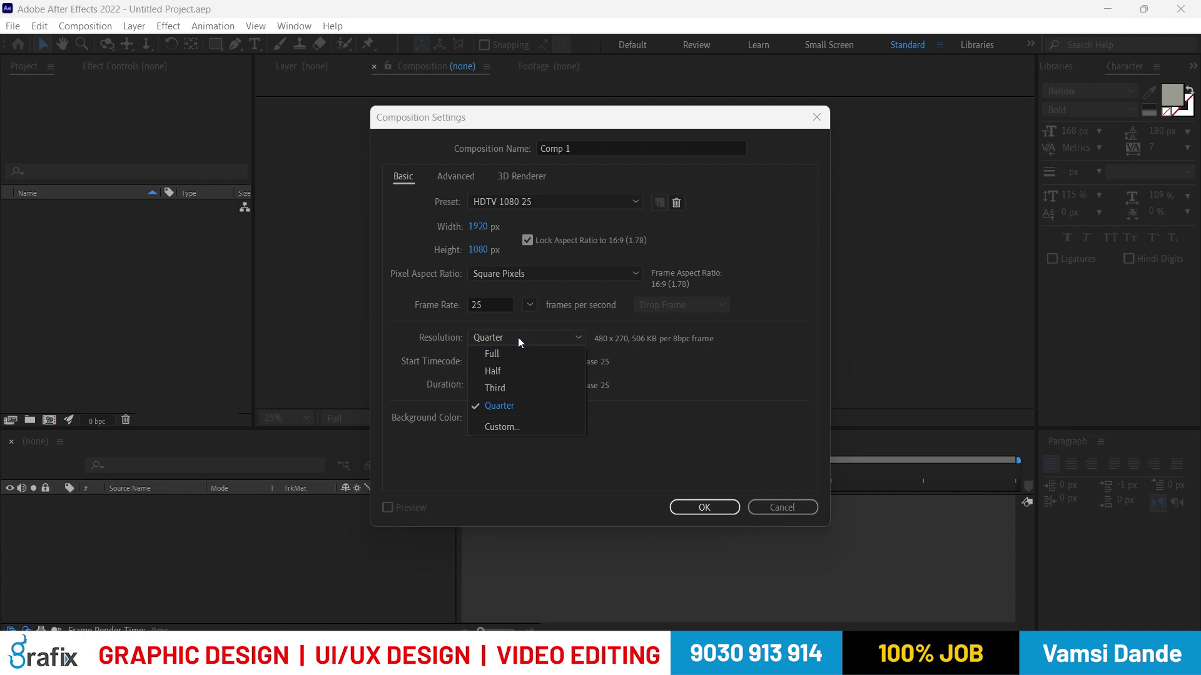
pyautogui.click(494, 354)
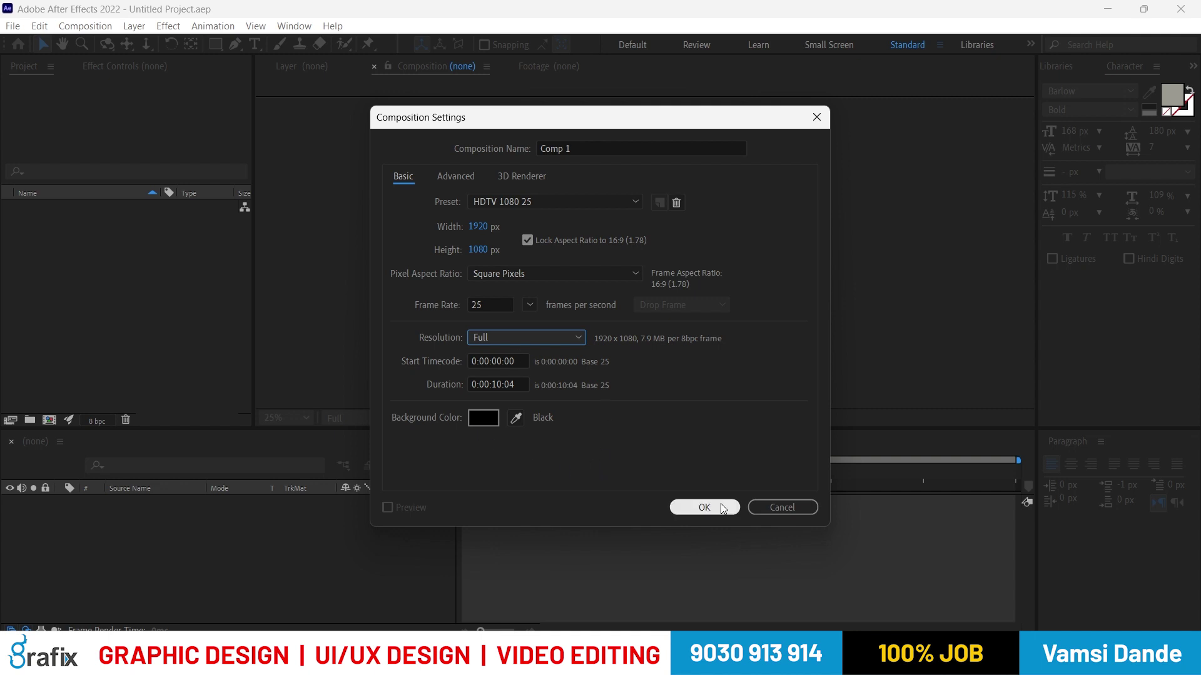
# - Choose red (E31818) as the background color and create the composition
pyautogui.click(494, 420)
pyautogui.click(586, 272)
pyautogui.press('Return')
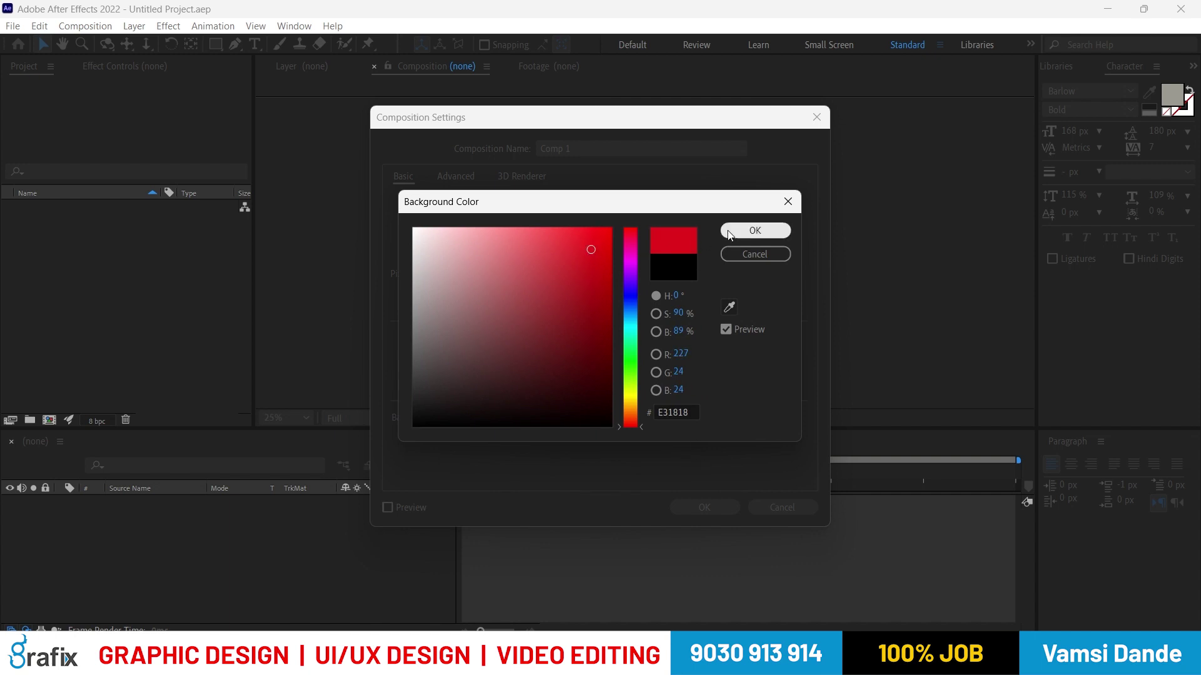
pyautogui.click(703, 505)
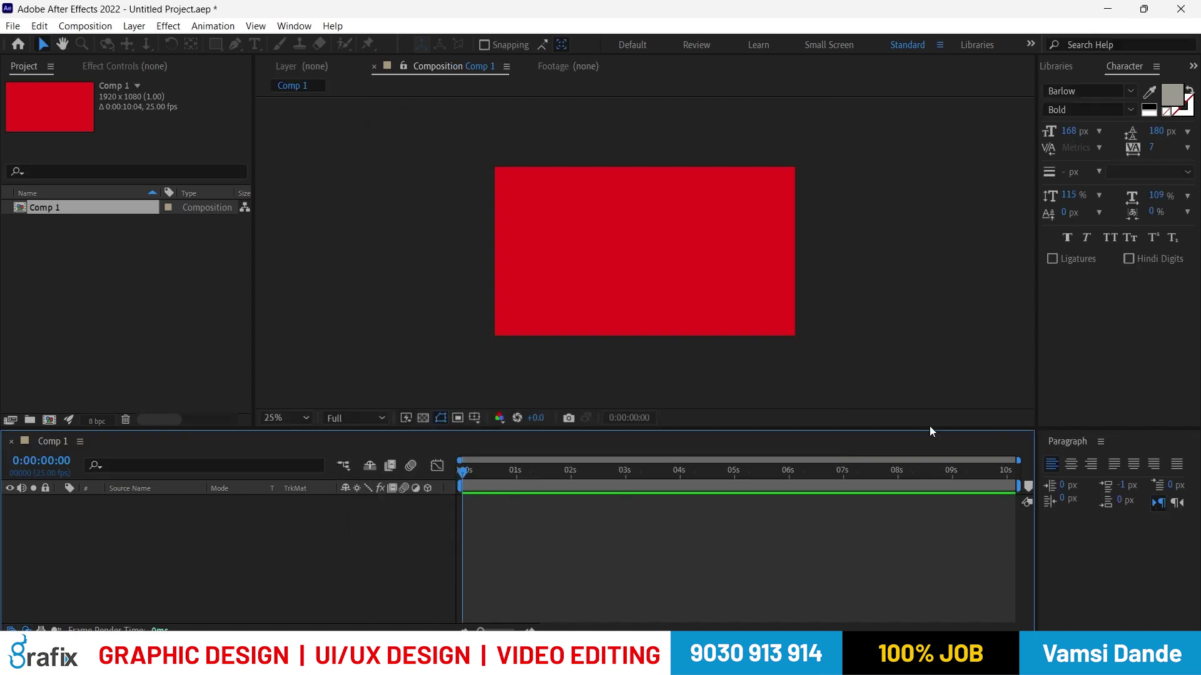
# - Select Comp 1 in the project, review its composition settings beside the preview, and close them without changing anything
pyautogui.click(134, 294)
pyautogui.click(65, 208)
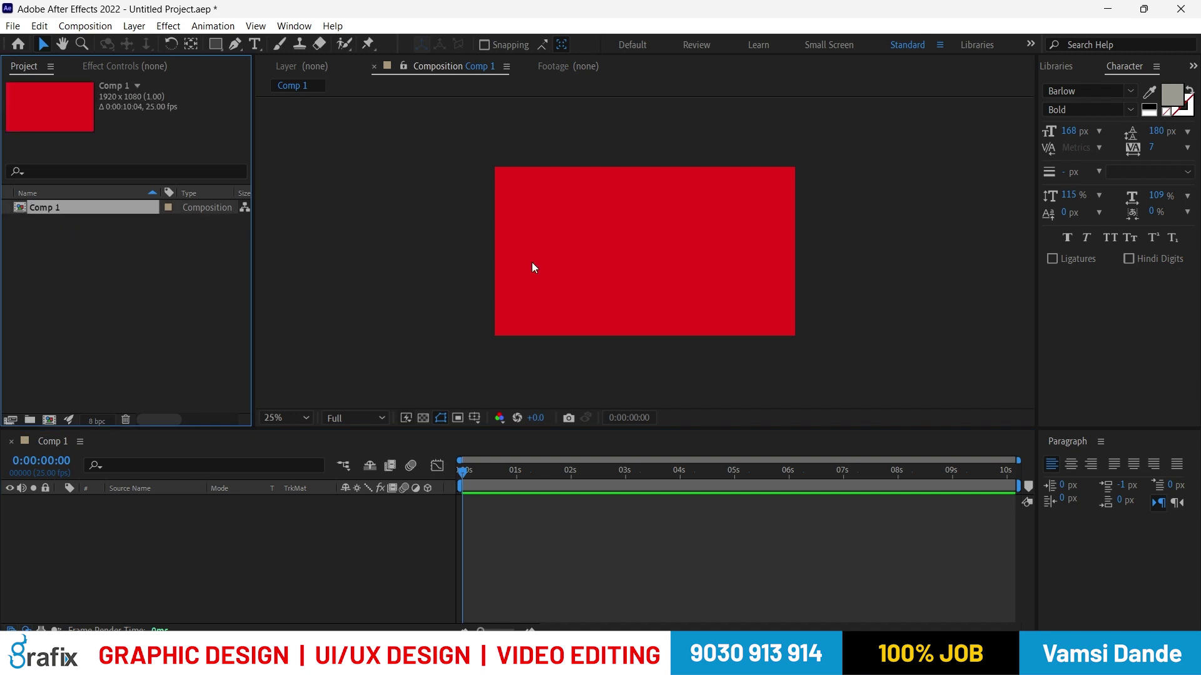
pyautogui.click(328, 273)
pyautogui.click(74, 26)
pyautogui.click(274, 73)
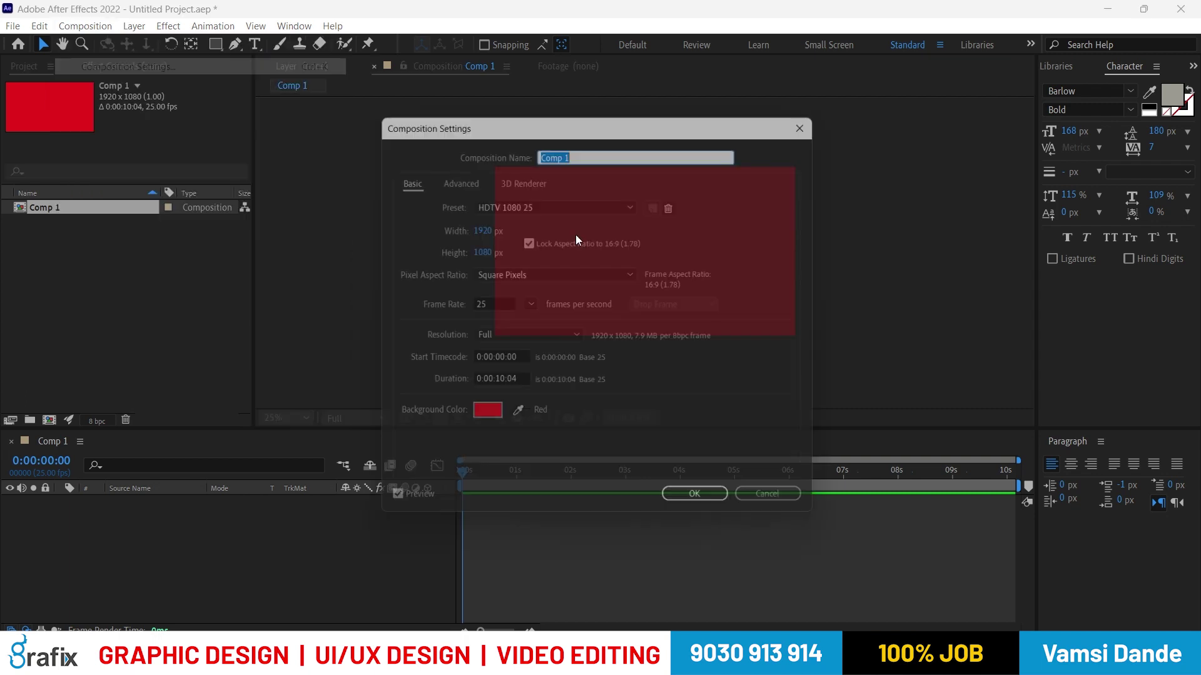
pyautogui.moveTo(557, 119); pyautogui.dragTo(828, 115)
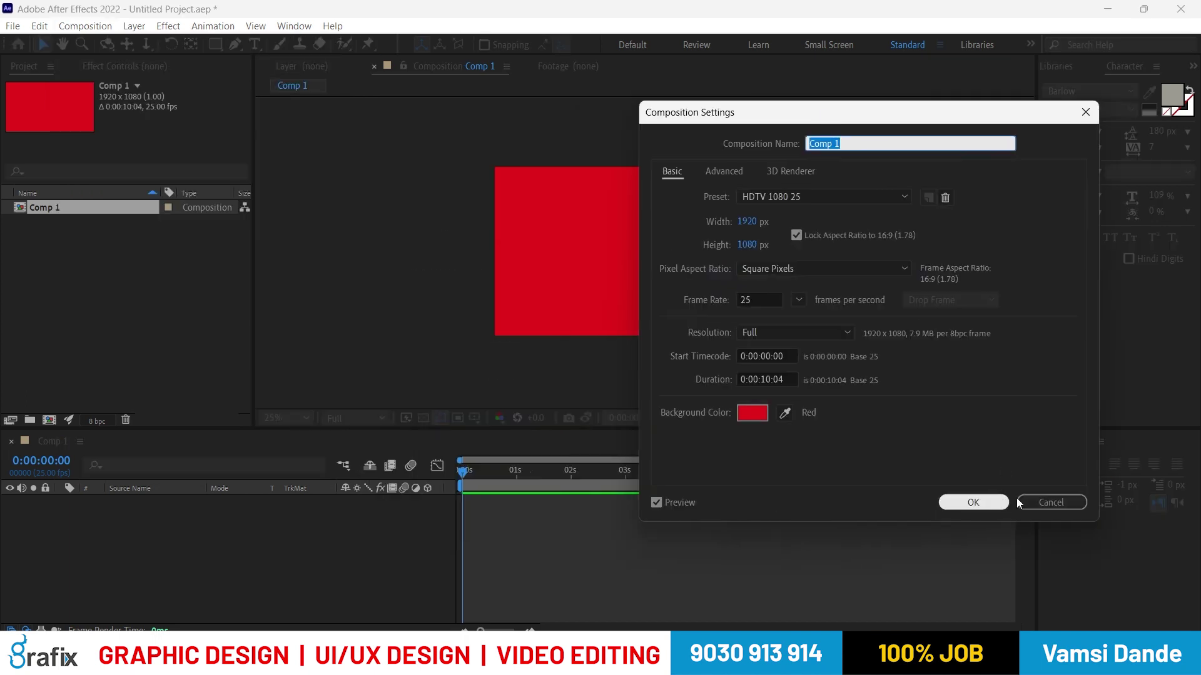
pyautogui.click(973, 502)
# - Change the background color of Comp 1 to near-black (010101) in its composition settings and apply it
pyautogui.click(105, 27)
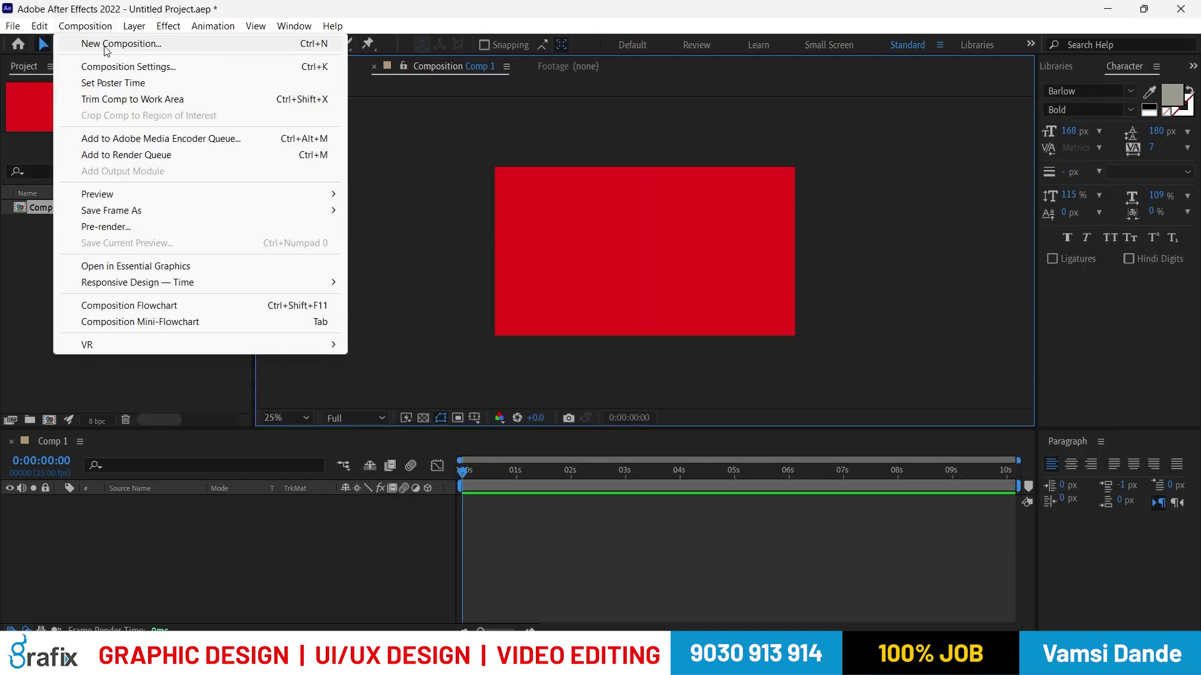
pyautogui.click(145, 66)
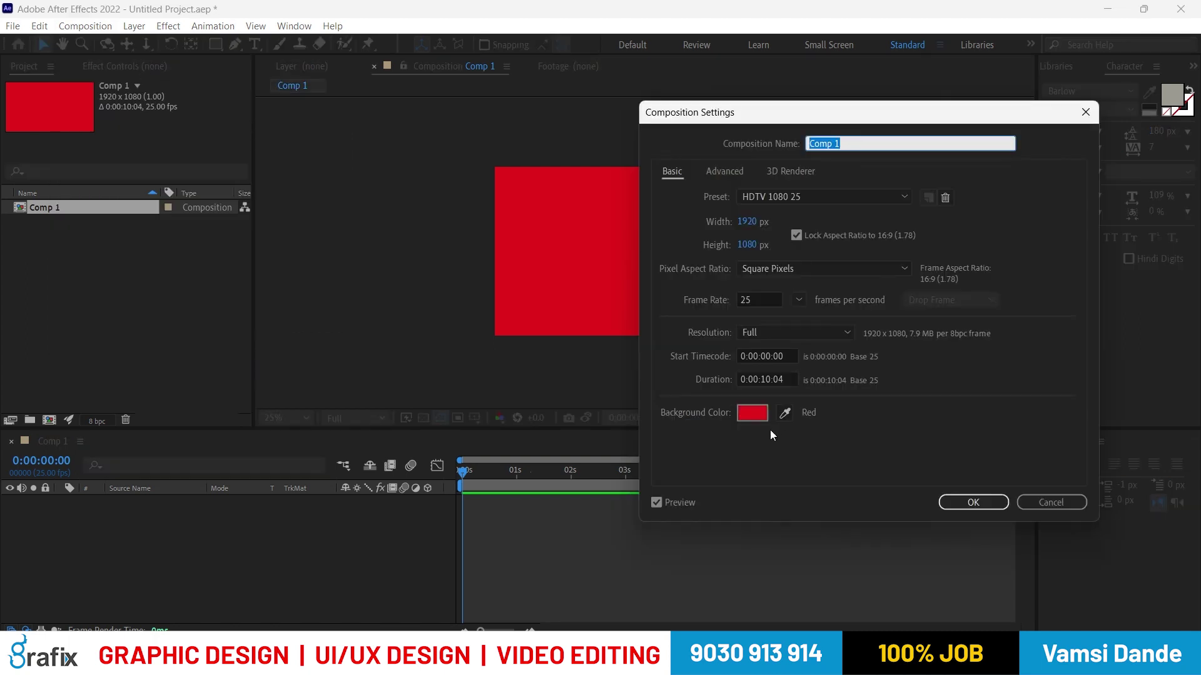
pyautogui.click(752, 413)
pyautogui.click(549, 346)
pyautogui.moveTo(549, 346); pyautogui.dragTo(404, 426)
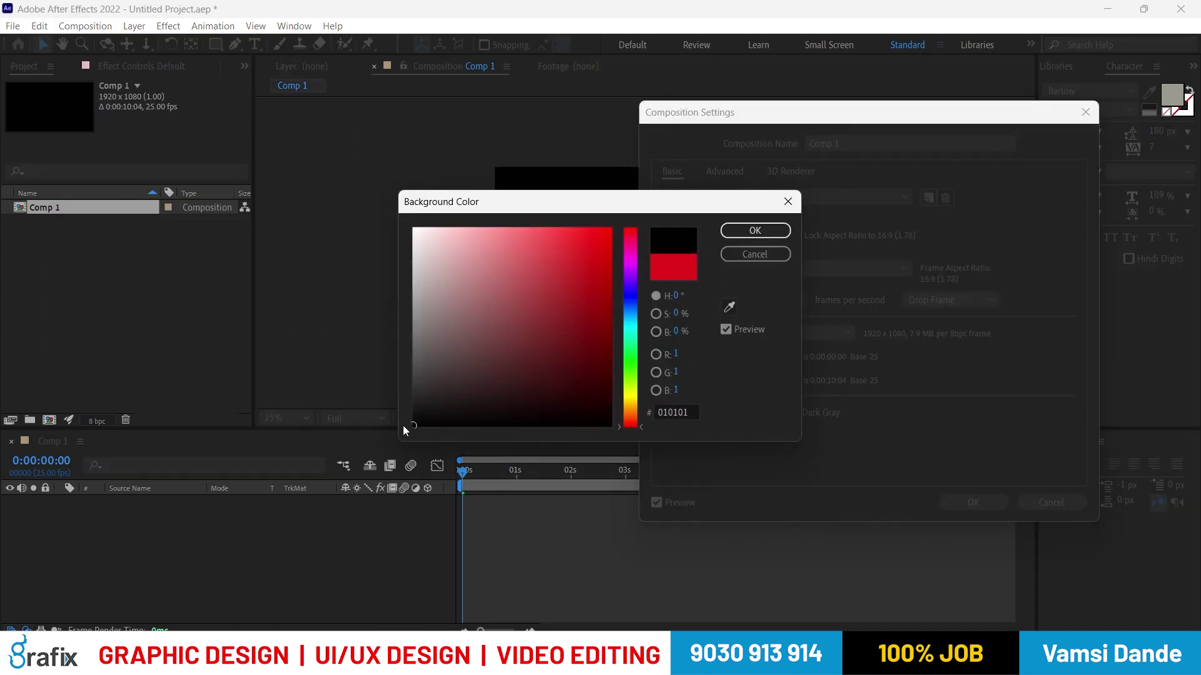
pyautogui.click(738, 236)
pyautogui.moveTo(848, 121); pyautogui.dragTo(957, 115)
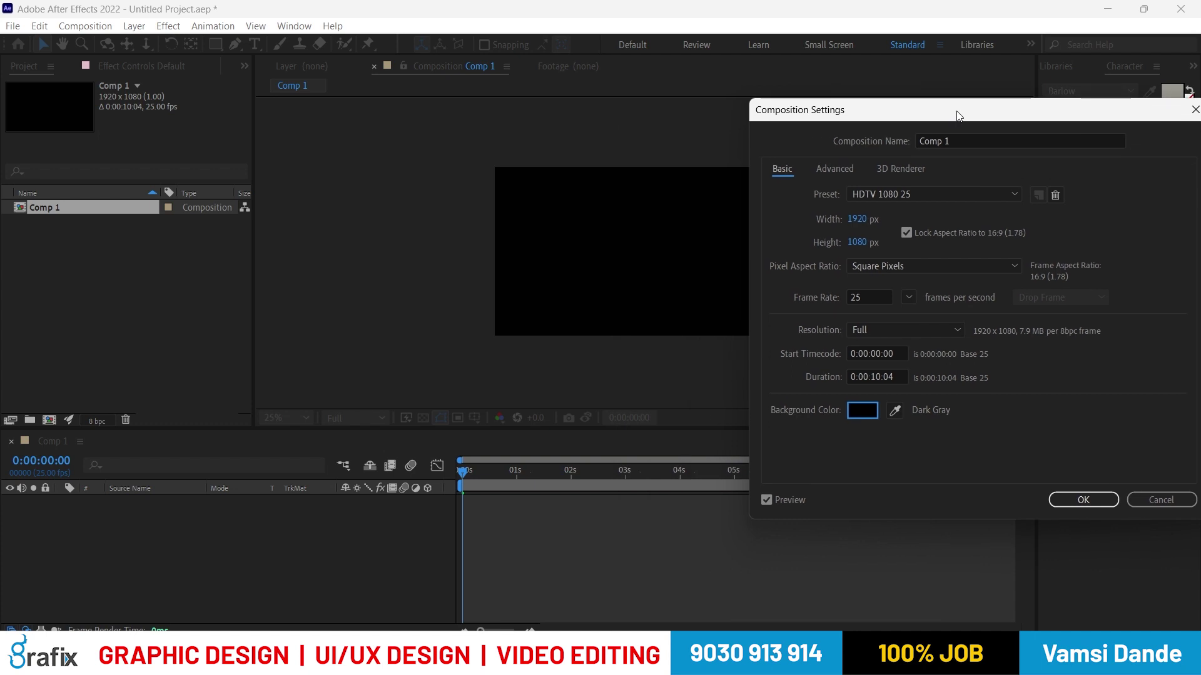
pyautogui.click(1104, 503)
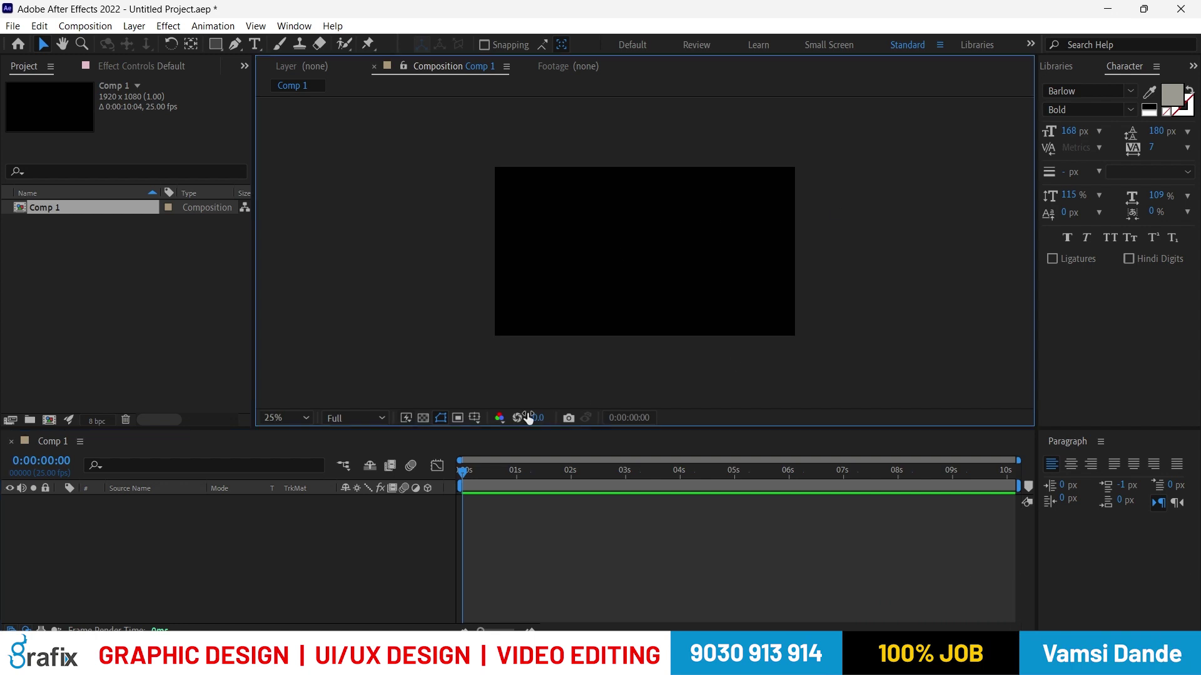
# - Demonstrate the preview magnification at Fit, 25%, 50% and 100%, and leave it set to Fit
pyautogui.click(275, 418)
pyautogui.click(292, 138)
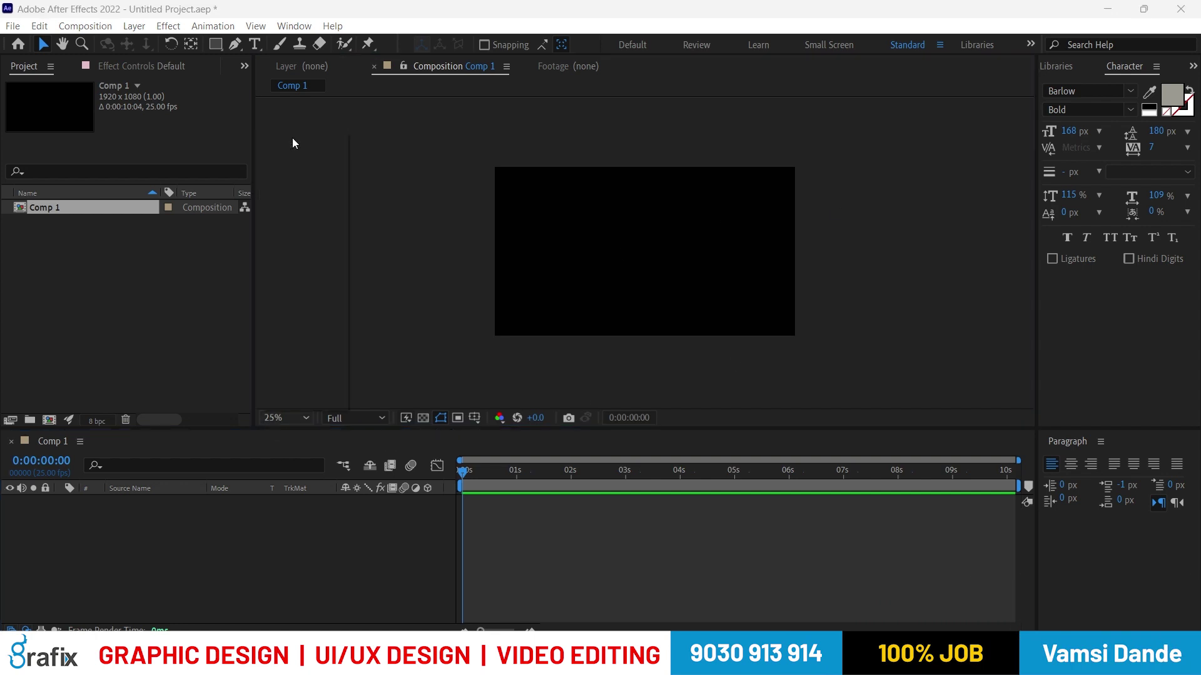
pyautogui.click(301, 418)
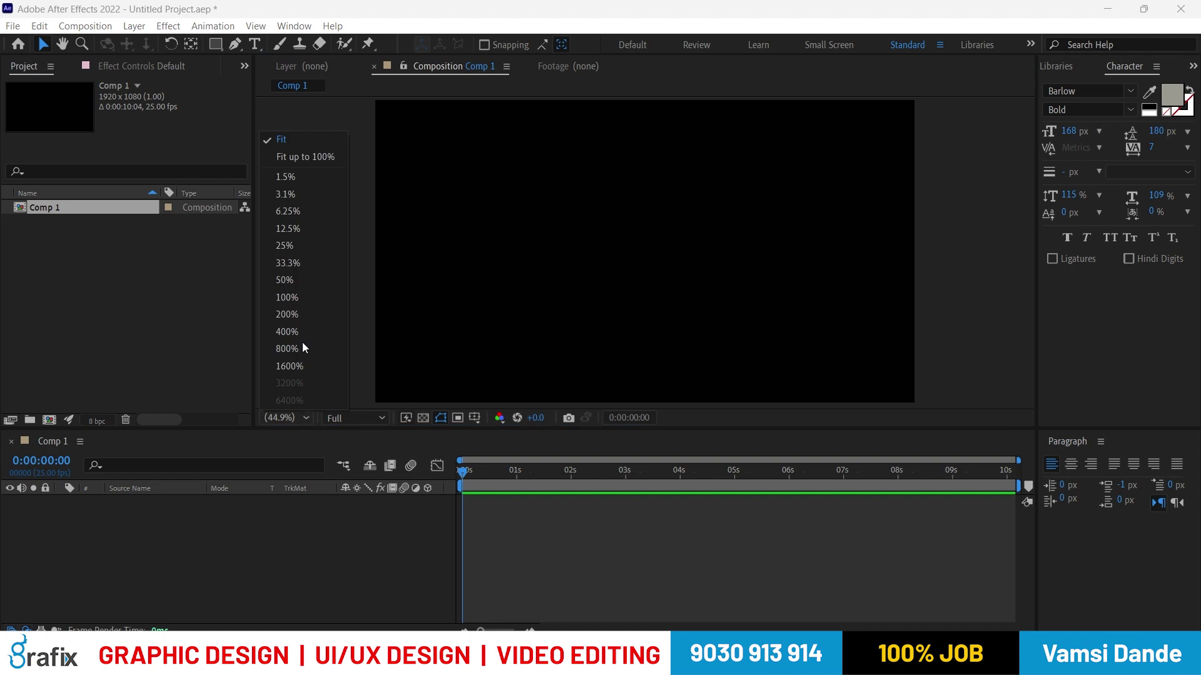
pyautogui.click(295, 257)
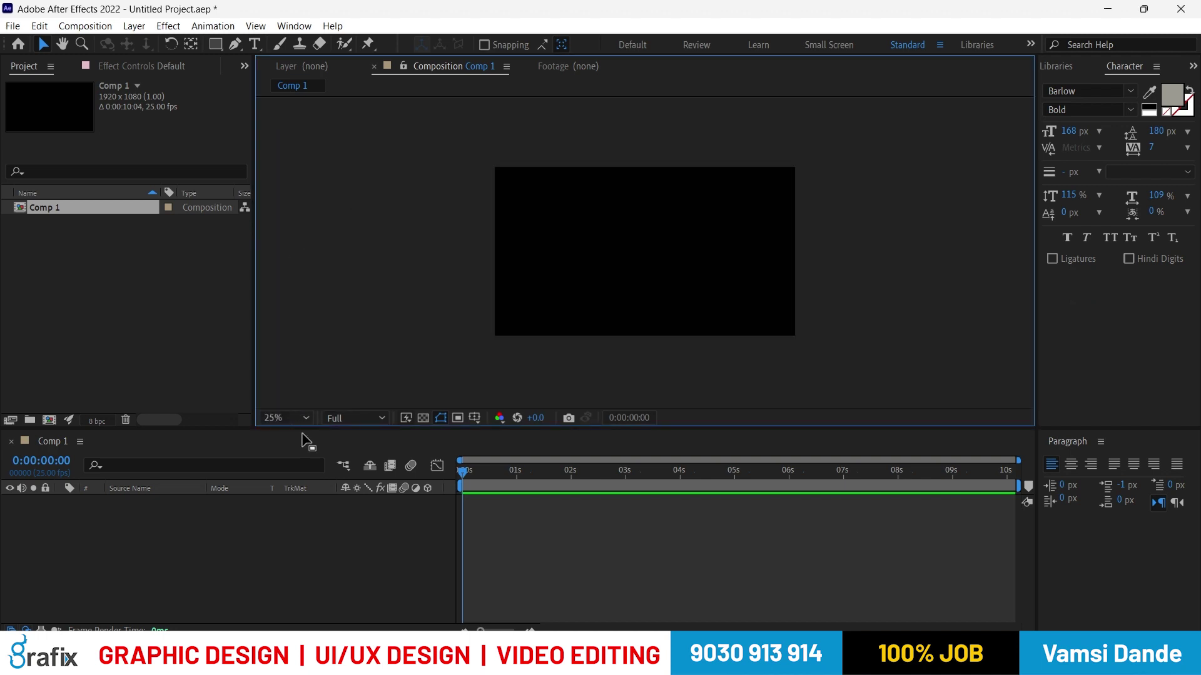
pyautogui.click(288, 417)
pyautogui.click(296, 280)
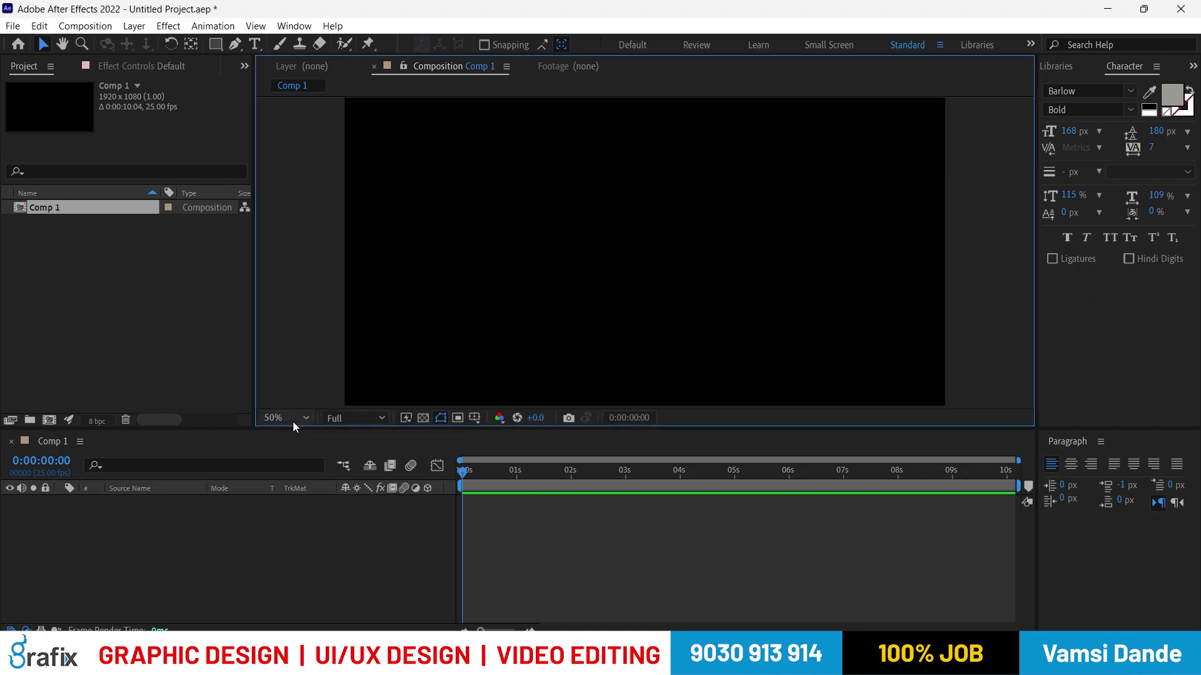
pyautogui.click(292, 420)
pyautogui.click(283, 316)
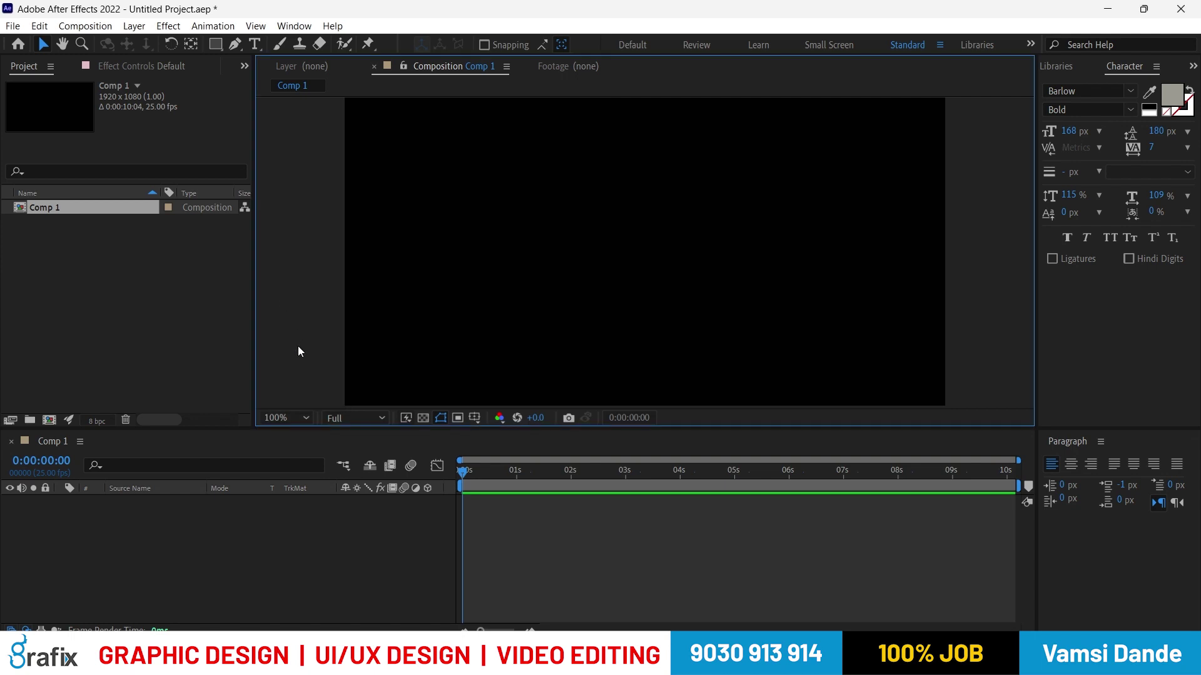
pyautogui.click(311, 418)
pyautogui.click(317, 153)
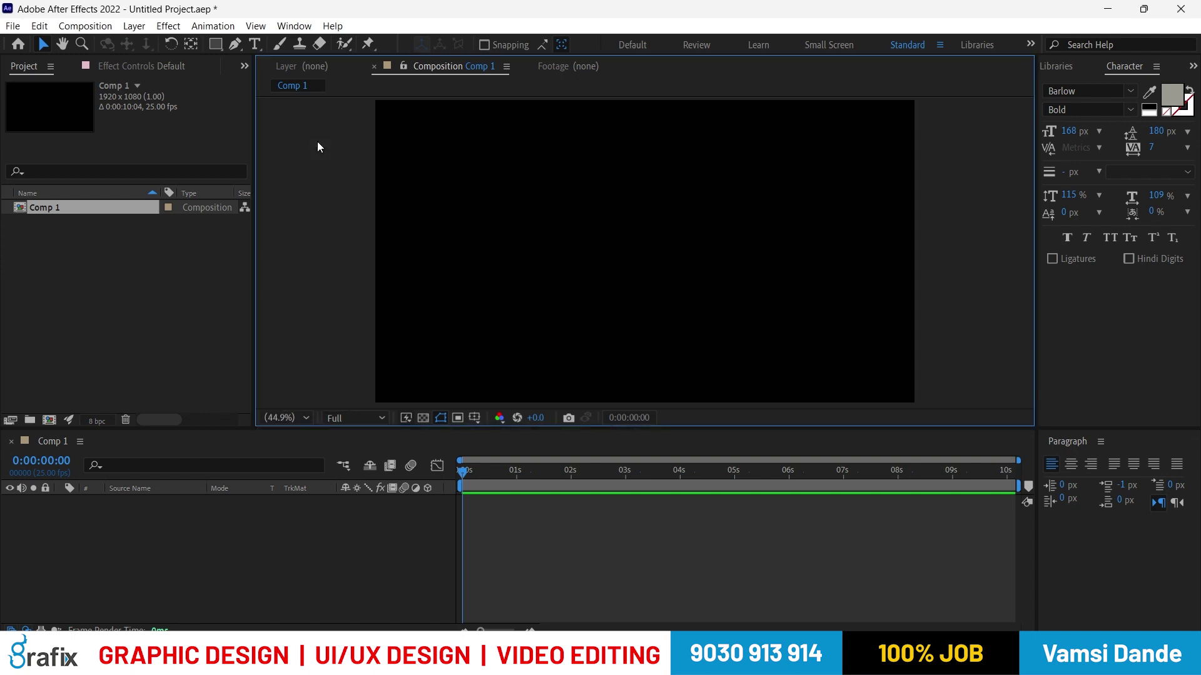
# - Lower the preview resolution to Third and scrub the playhead to about 0:00:05:10
pyautogui.click(366, 421)
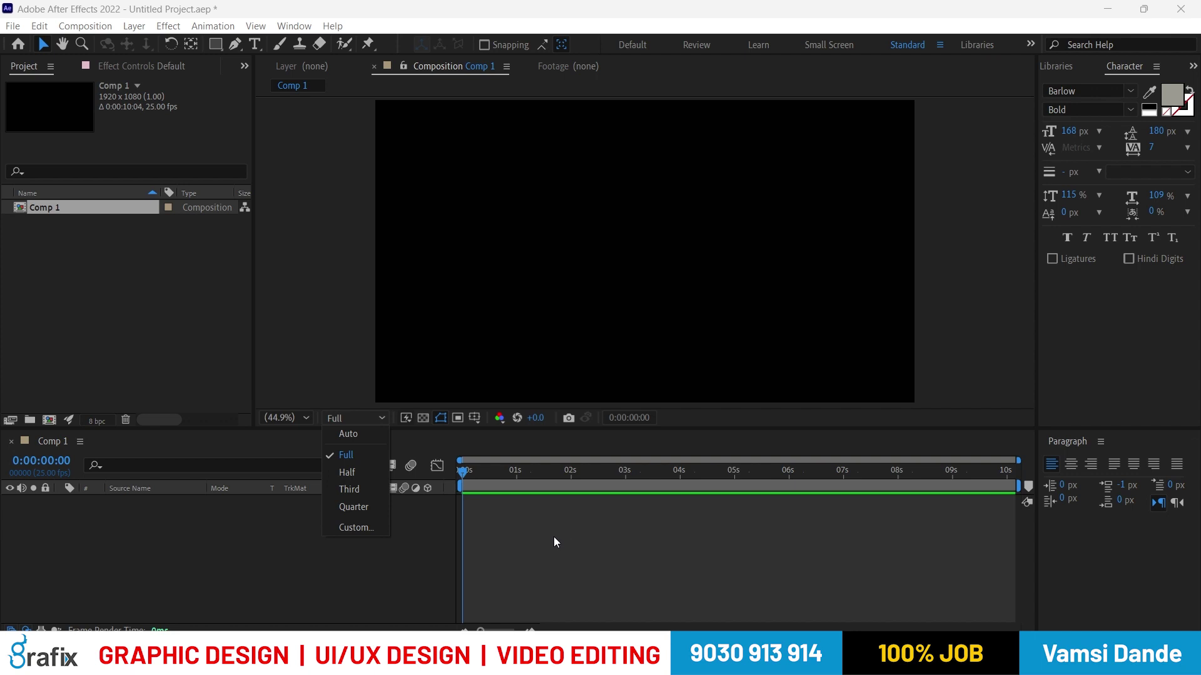
pyautogui.moveTo(595, 480); pyautogui.dragTo(633, 490)
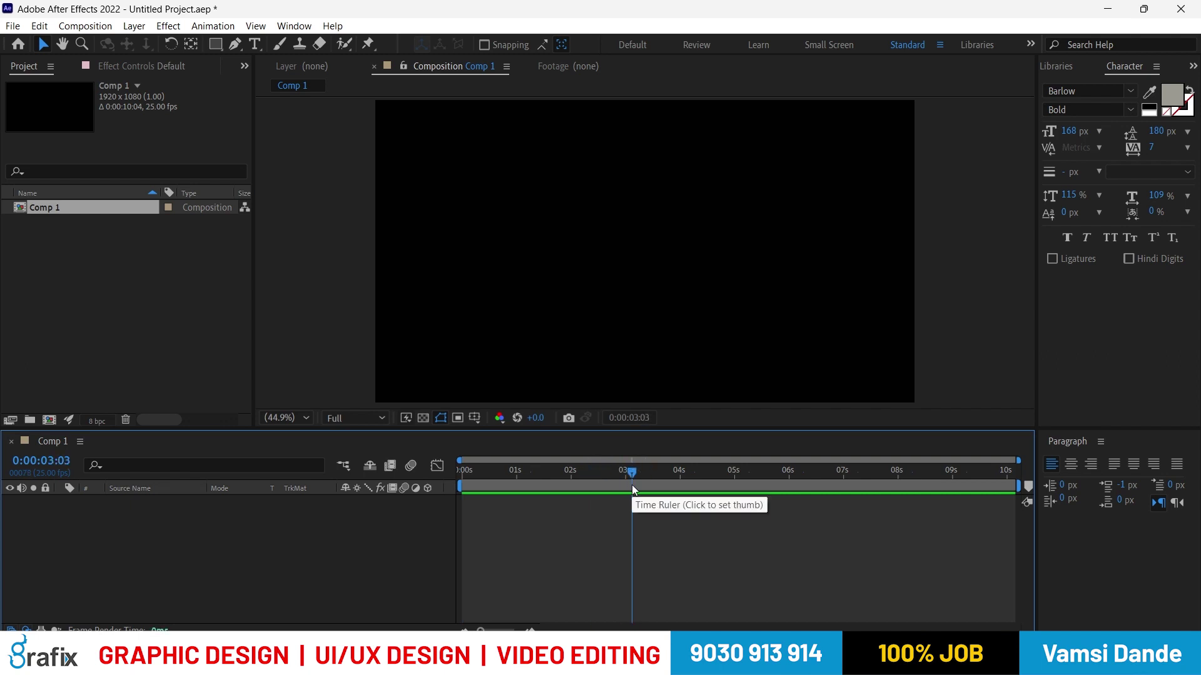
pyautogui.click(350, 418)
pyautogui.click(362, 489)
pyautogui.moveTo(656, 465); pyautogui.dragTo(755, 468)
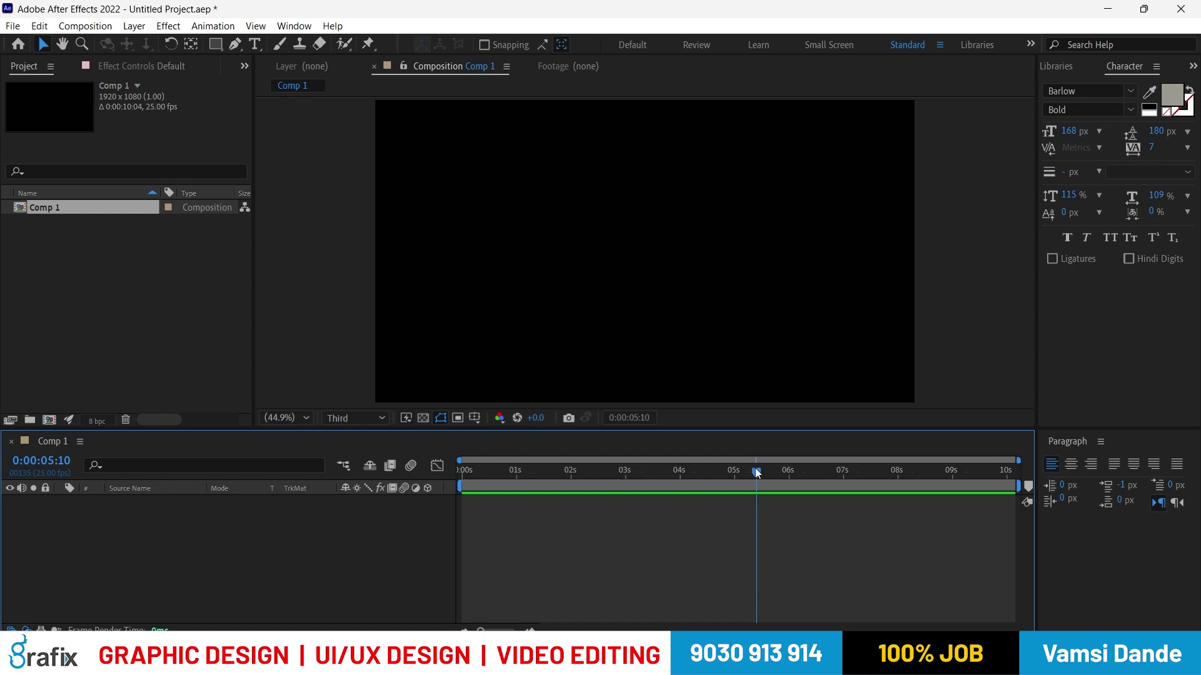
# - Set the preview resolution to Quarter and scrub through the timeline to about 0:00:04:16
pyautogui.click(354, 418)
pyautogui.click(359, 506)
pyautogui.moveTo(615, 475); pyautogui.dragTo(803, 460)
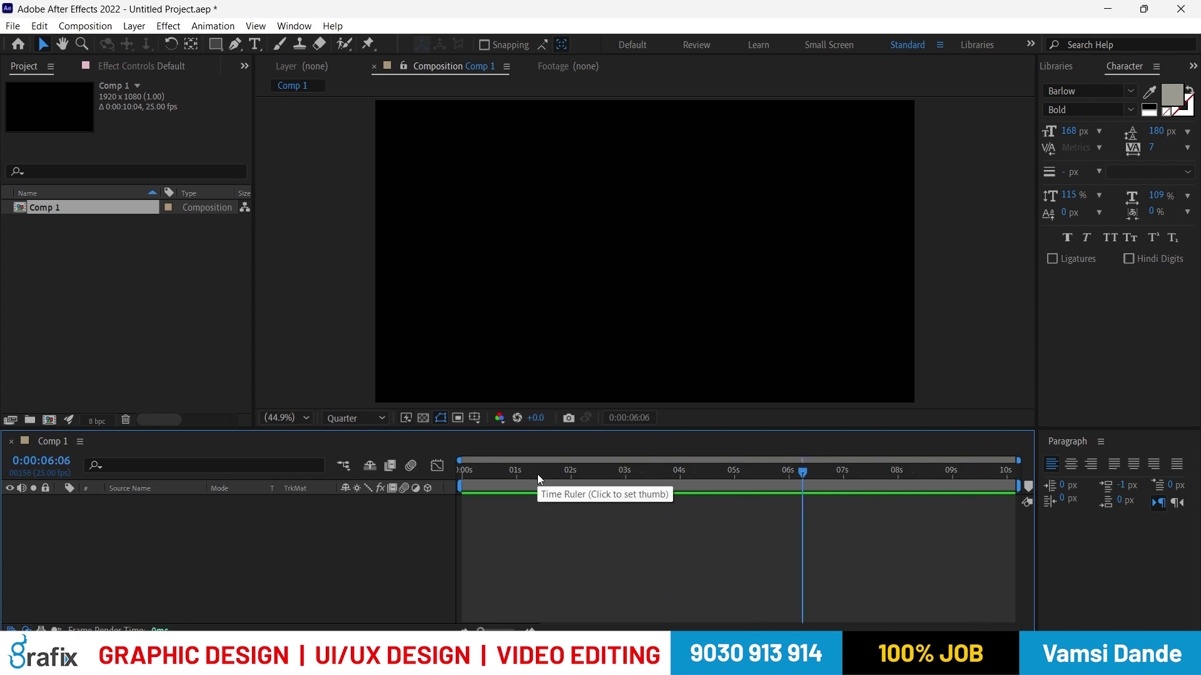
pyautogui.click(648, 476)
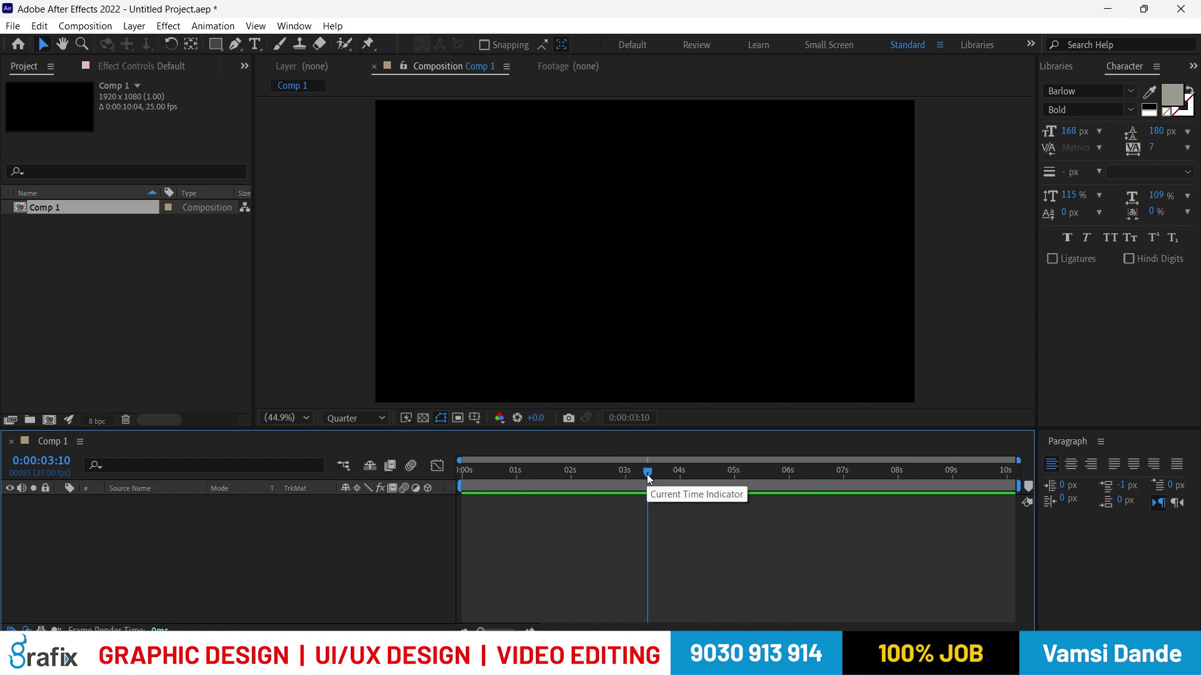
pyautogui.click(378, 419)
pyautogui.click(351, 504)
pyautogui.moveTo(648, 473); pyautogui.dragTo(715, 471)
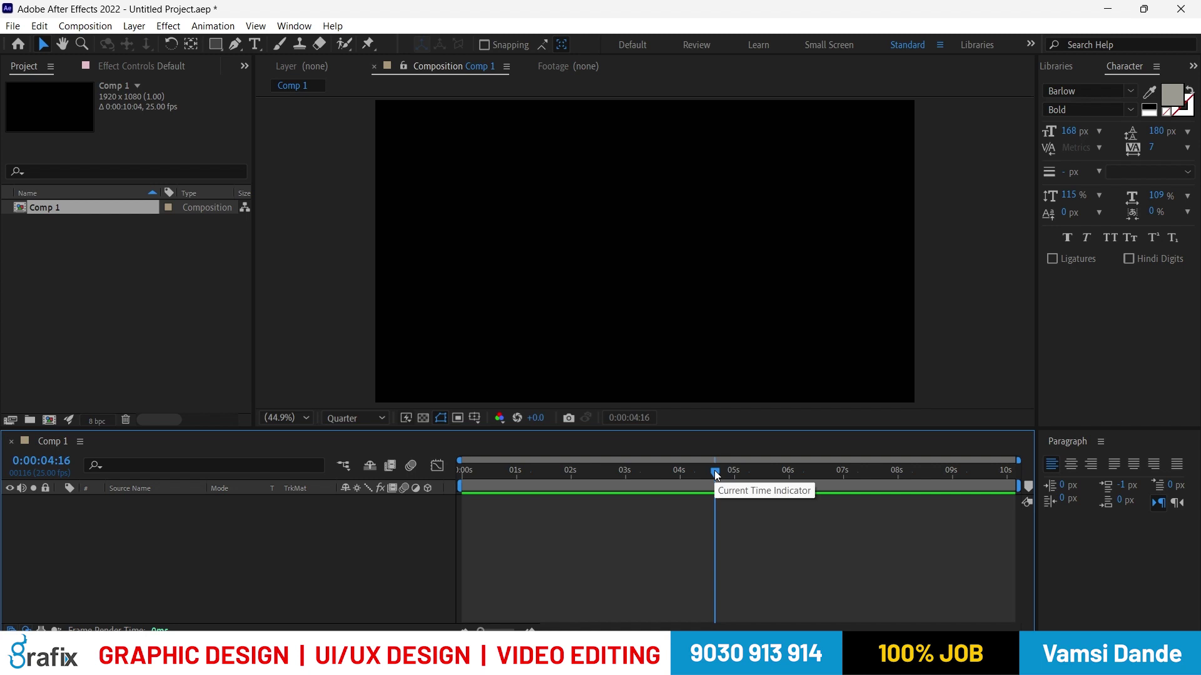
# - Move the playhead to about 0:00:05:15 at Quarter resolution and restore the preview resolution to Full
pyautogui.click(375, 418)
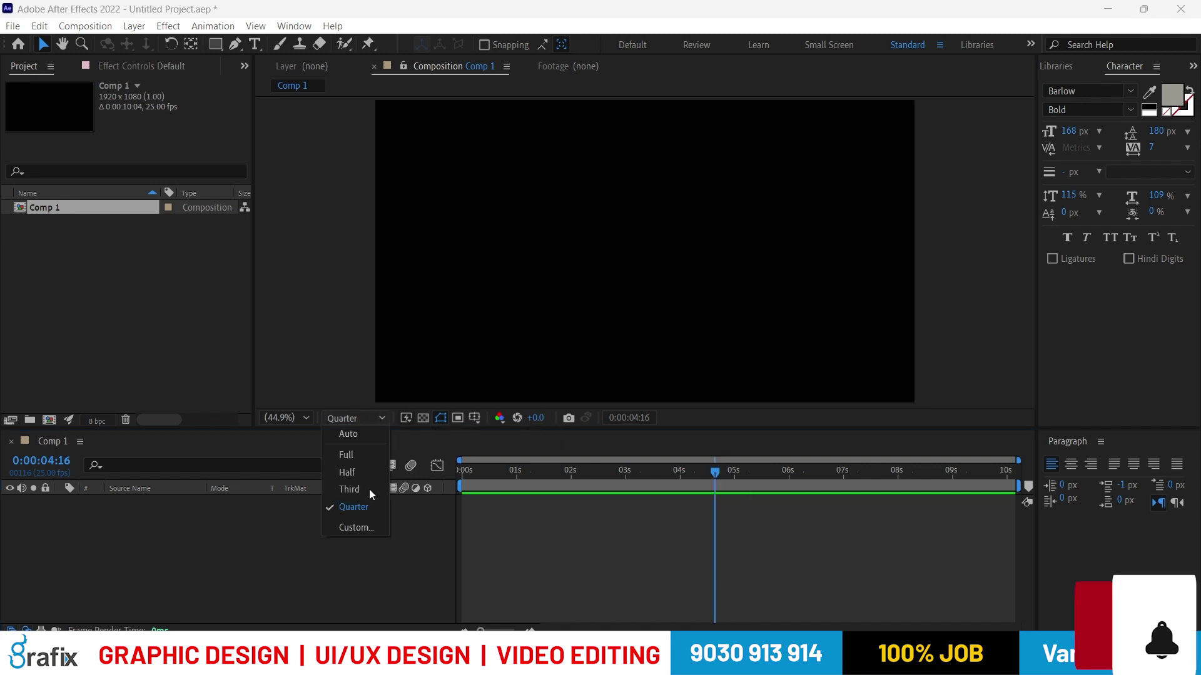
pyautogui.click(369, 501)
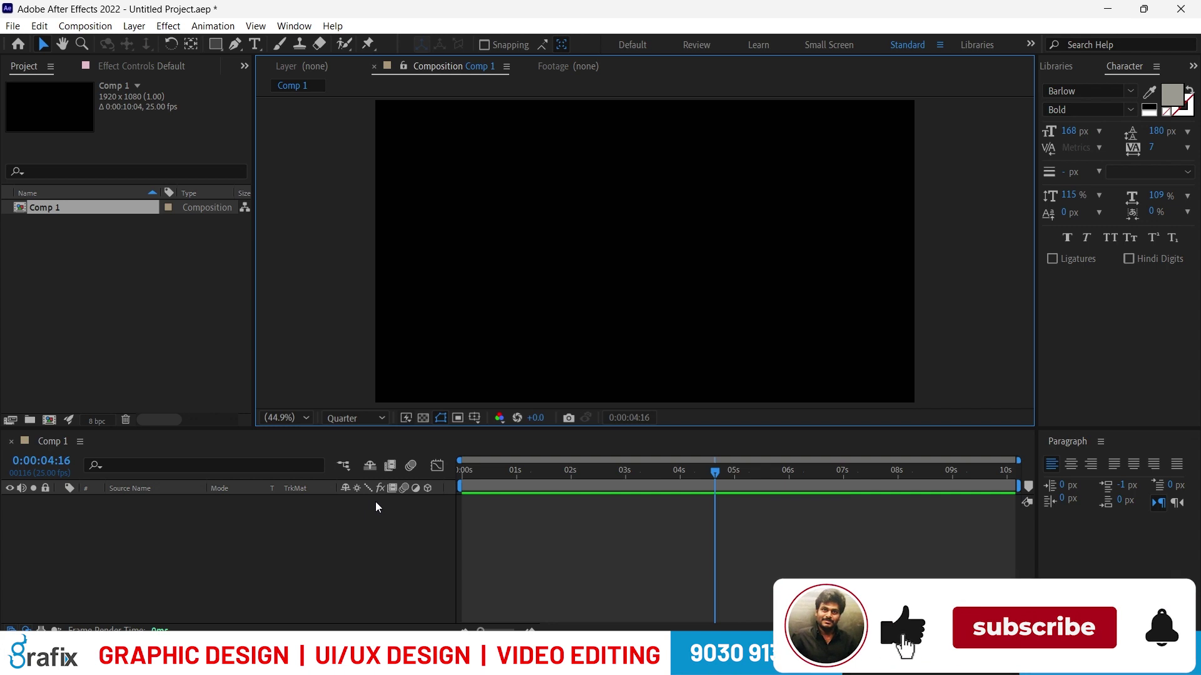
pyautogui.moveTo(699, 469); pyautogui.dragTo(767, 487)
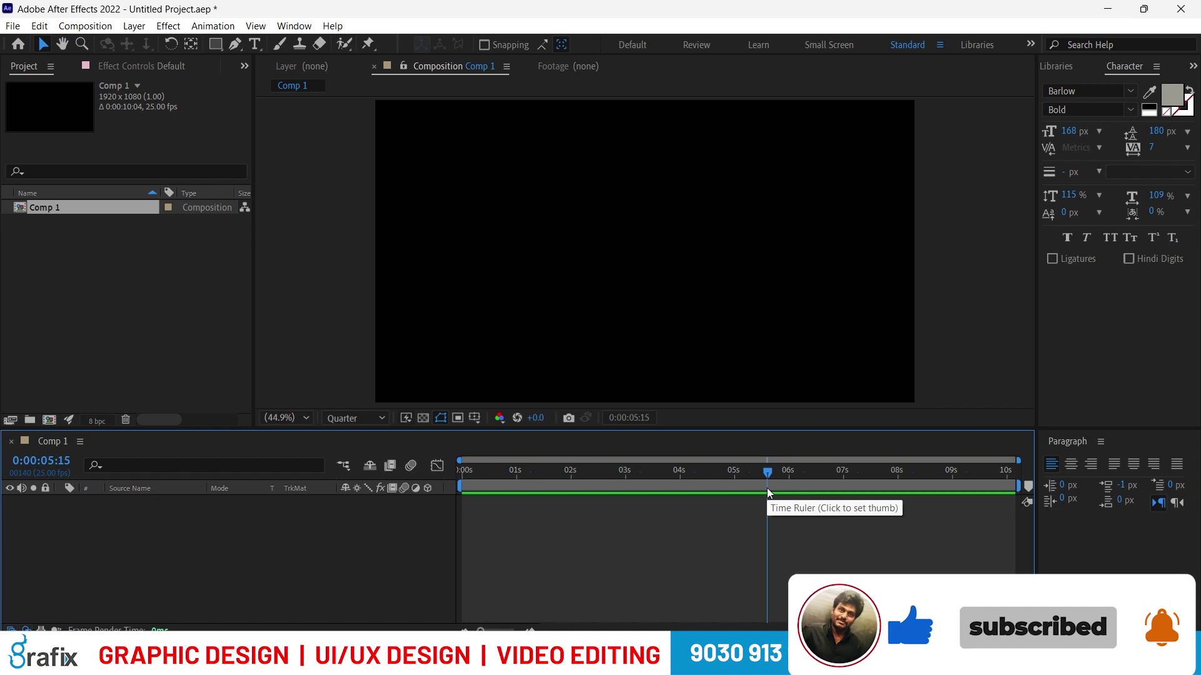
pyautogui.click(354, 418)
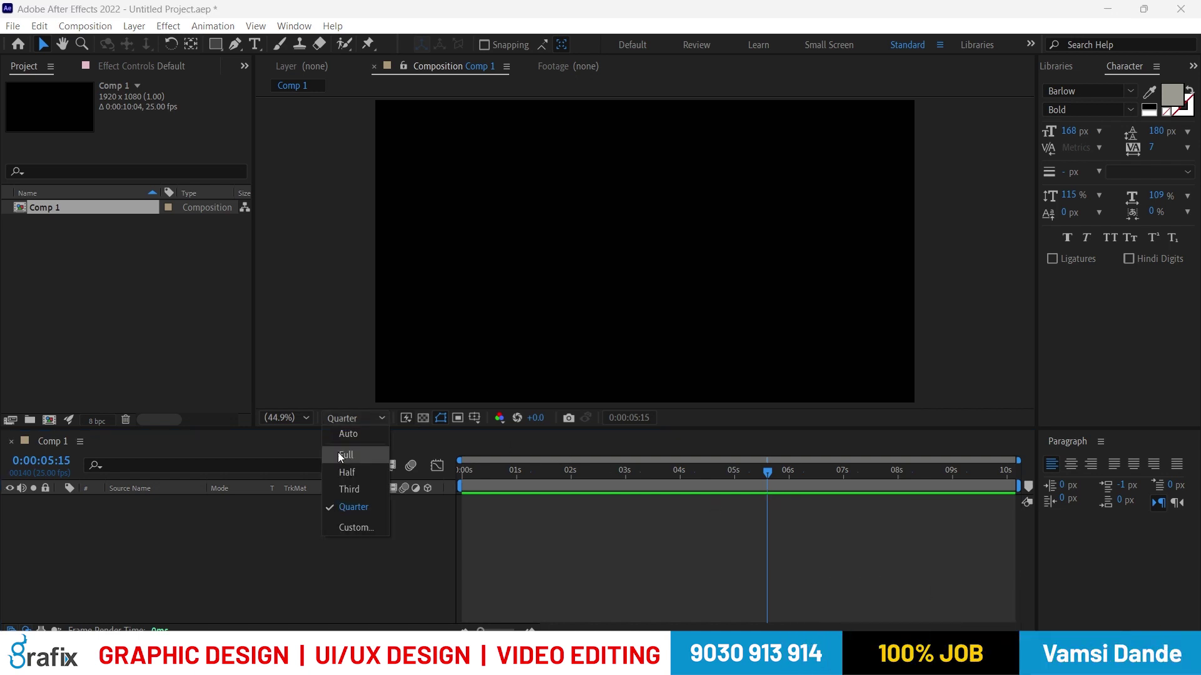
pyautogui.click(339, 456)
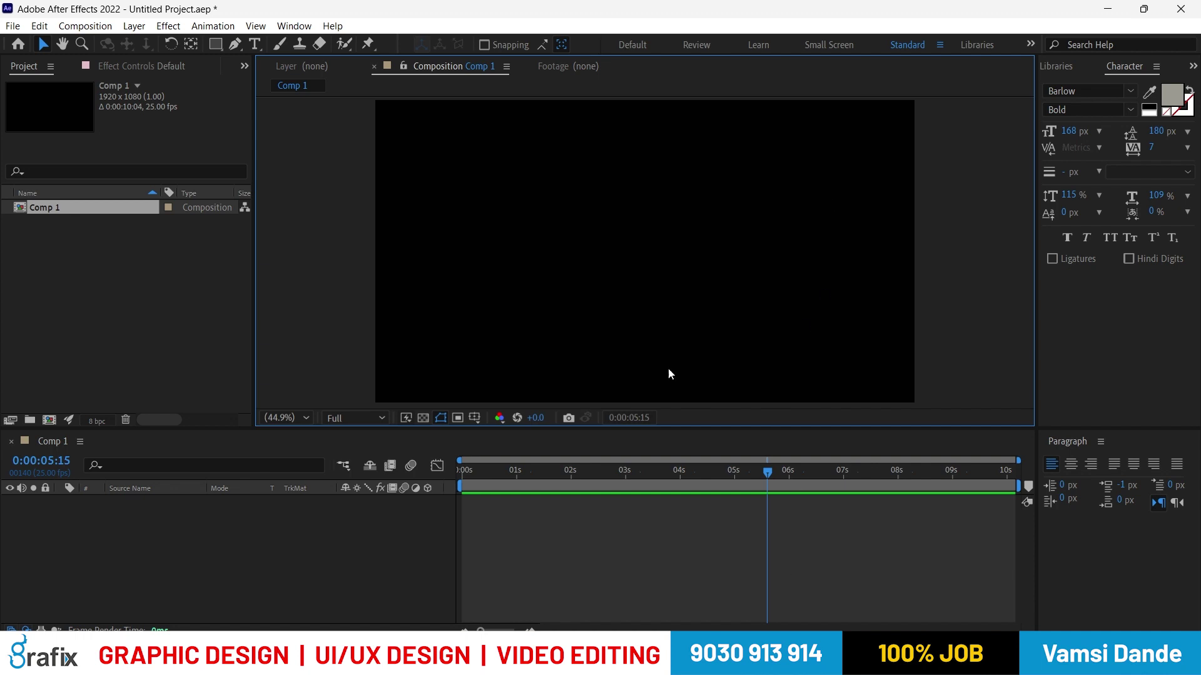
# - Toggle the transparency grid on and off twice, and keep Fast Previews at Off (Final Quality)
pyautogui.click(419, 421)
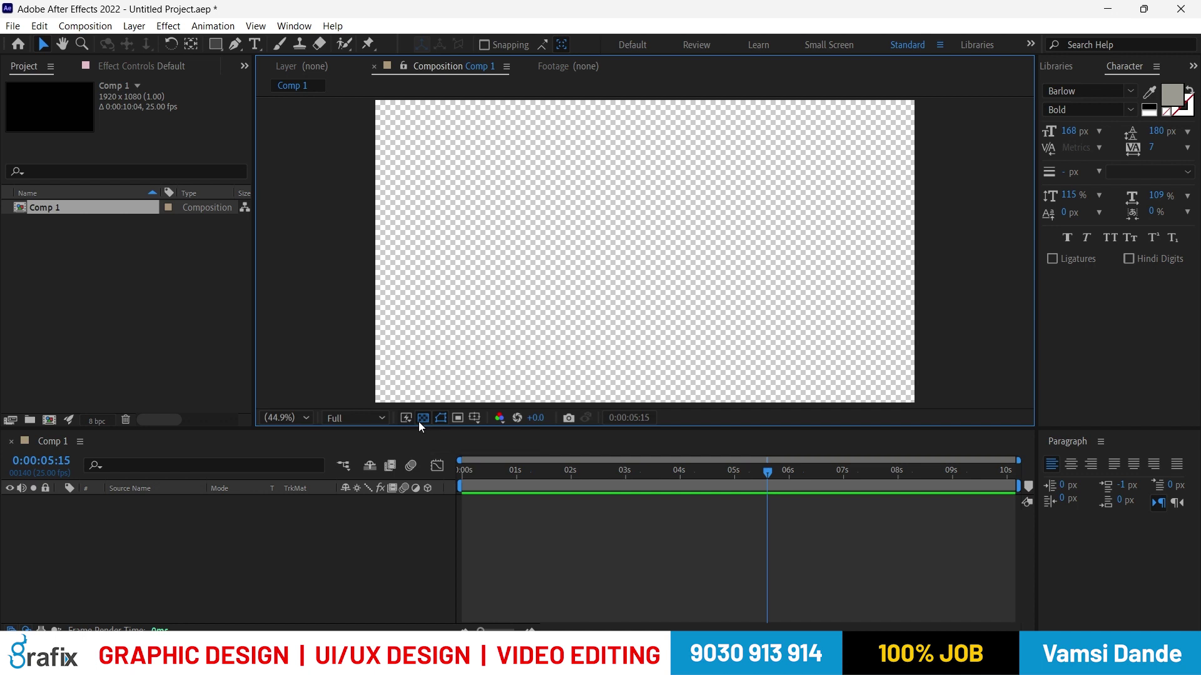
pyautogui.click(418, 422)
pyautogui.click(419, 422)
pyautogui.click(419, 421)
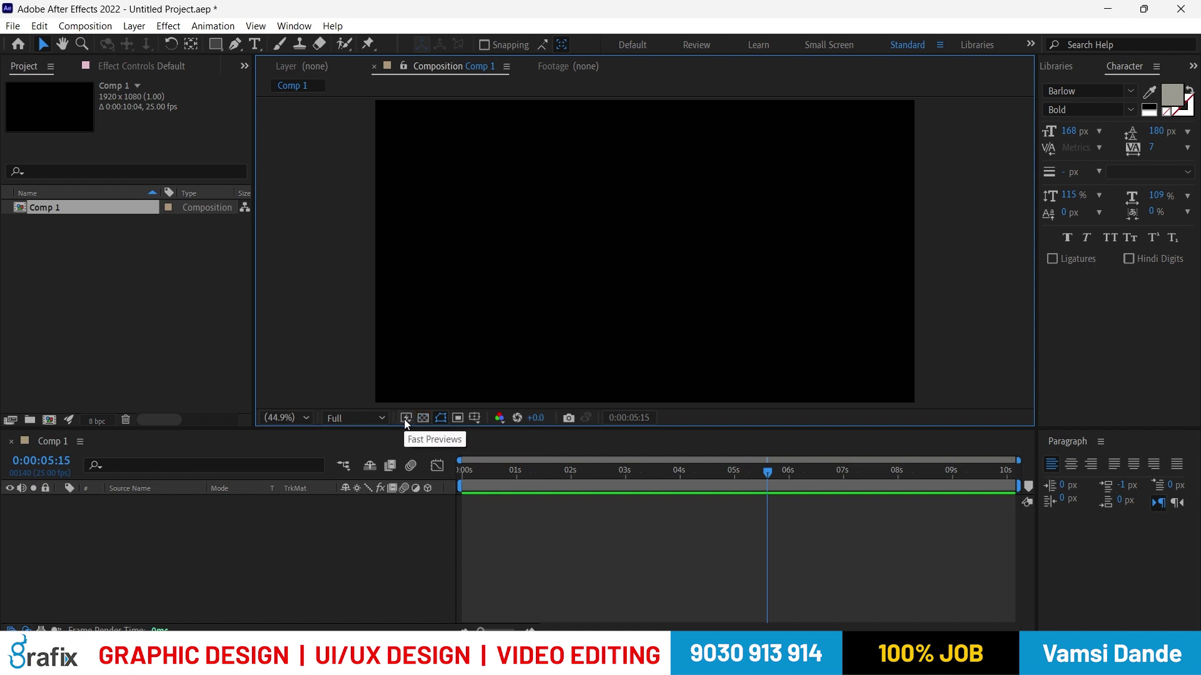
pyautogui.click(405, 420)
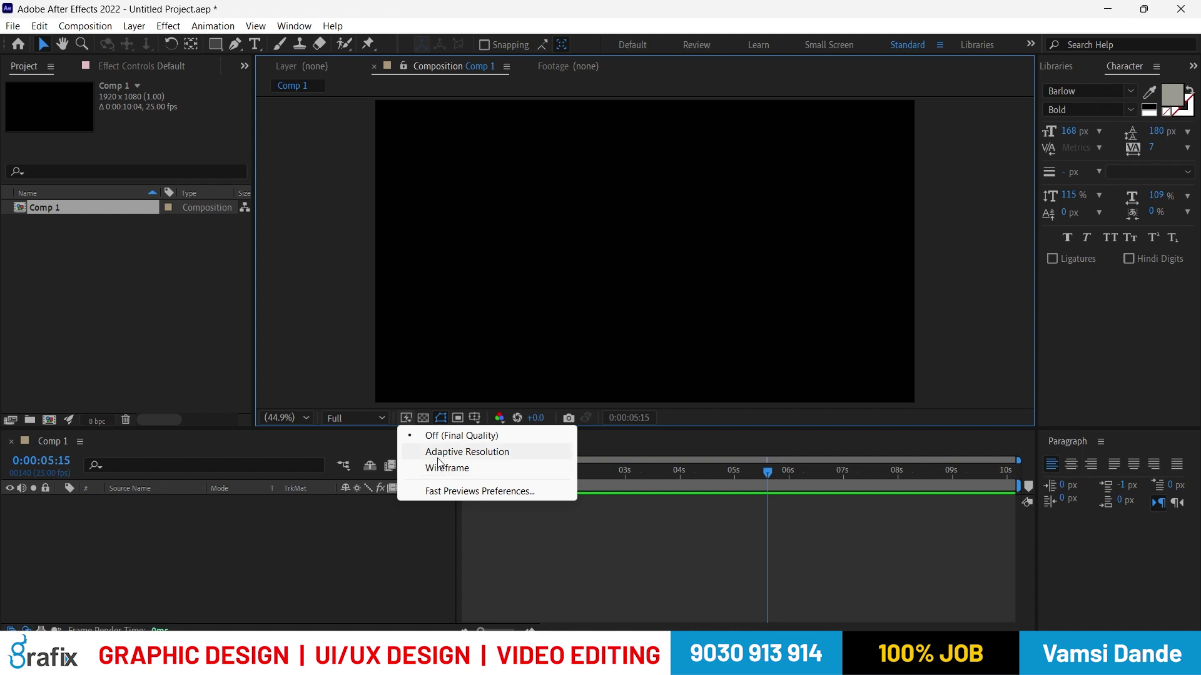
pyautogui.click(431, 435)
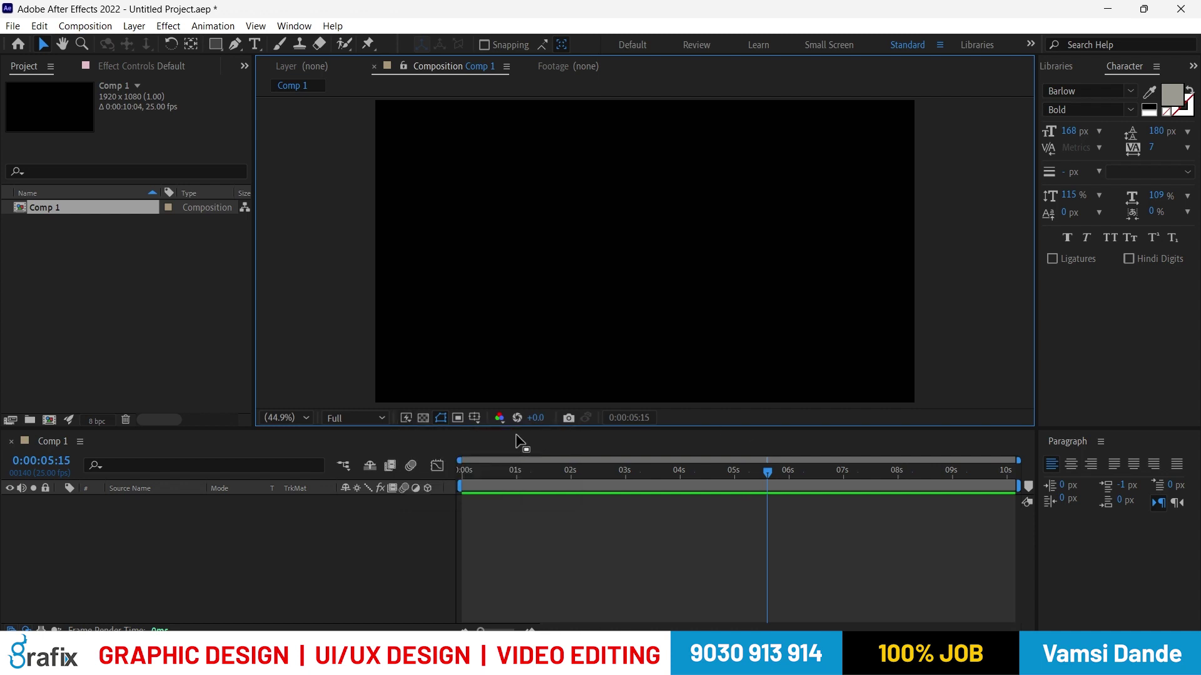
# - Demonstrate the Title/Action Safe and Proportional Grid overlays on the composition preview, finishing with both hidden
pyautogui.click(482, 422)
pyautogui.click(496, 430)
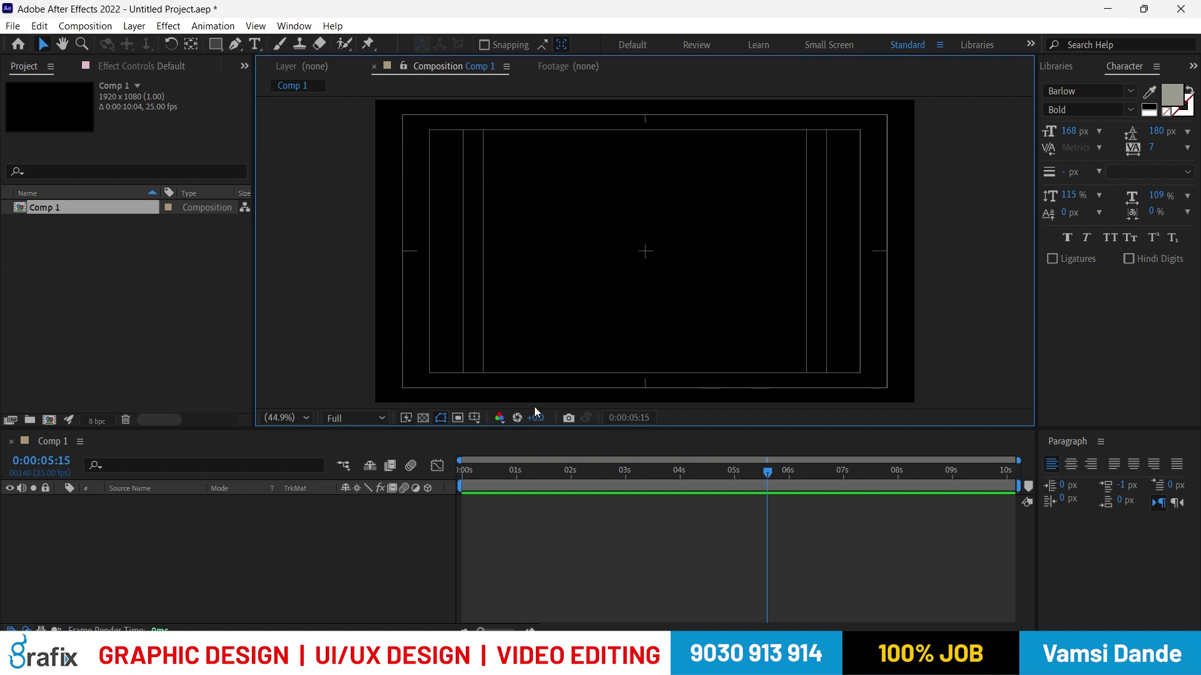
pyautogui.click(474, 417)
pyautogui.click(498, 451)
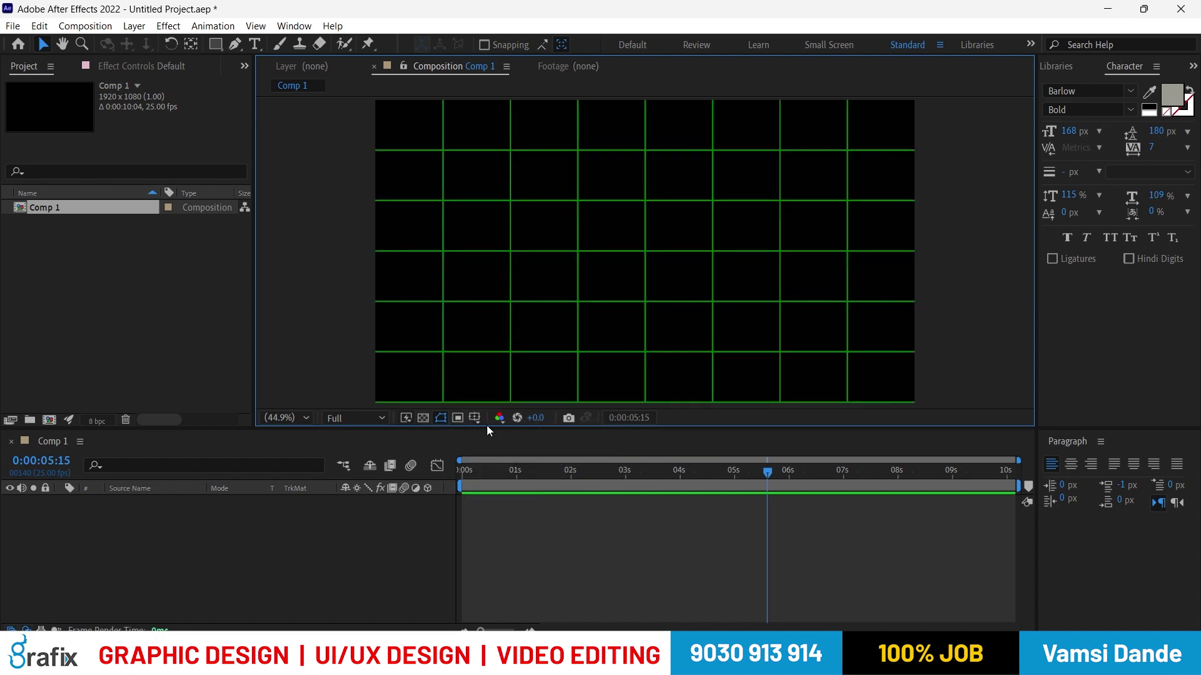
pyautogui.click(474, 417)
pyautogui.click(497, 436)
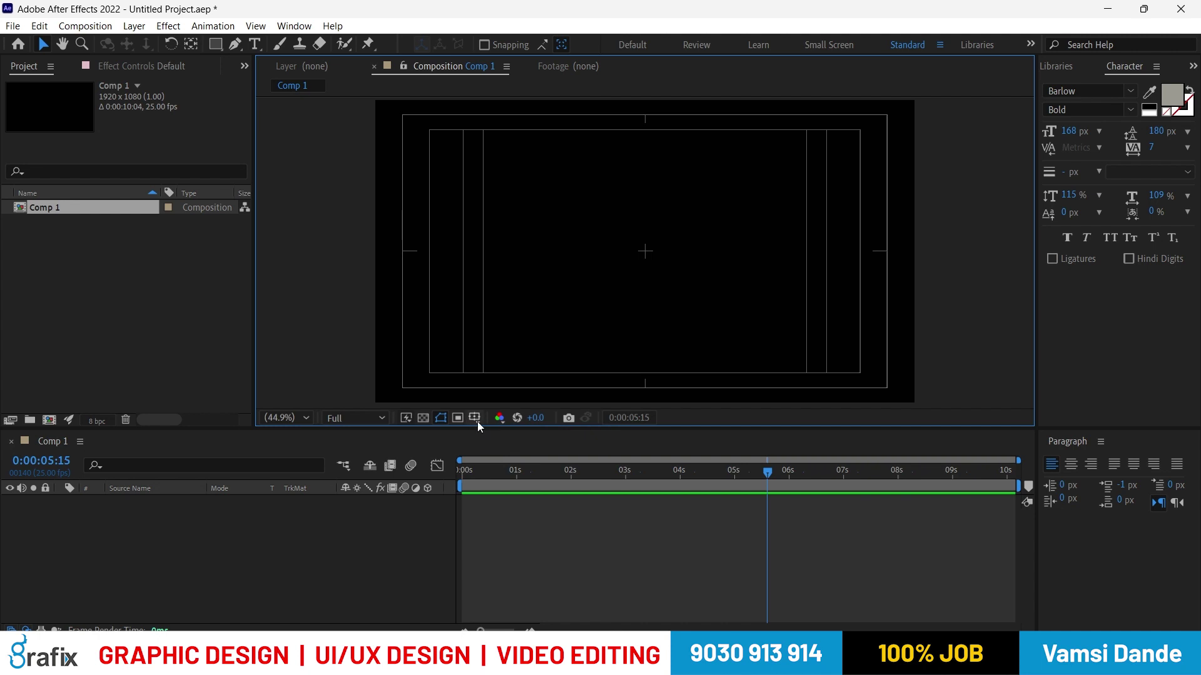
pyautogui.click(474, 417)
pyautogui.click(490, 435)
# - Show the regular Grid over the composition preview and hide it again
pyautogui.click(474, 417)
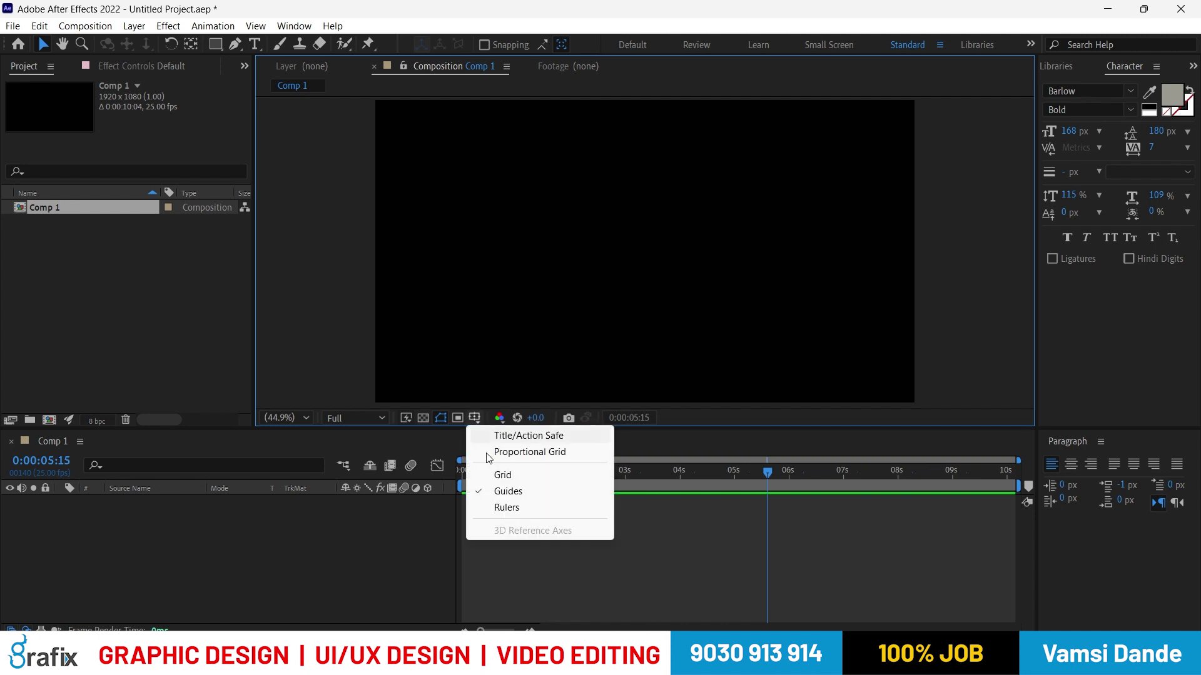
pyautogui.click(513, 475)
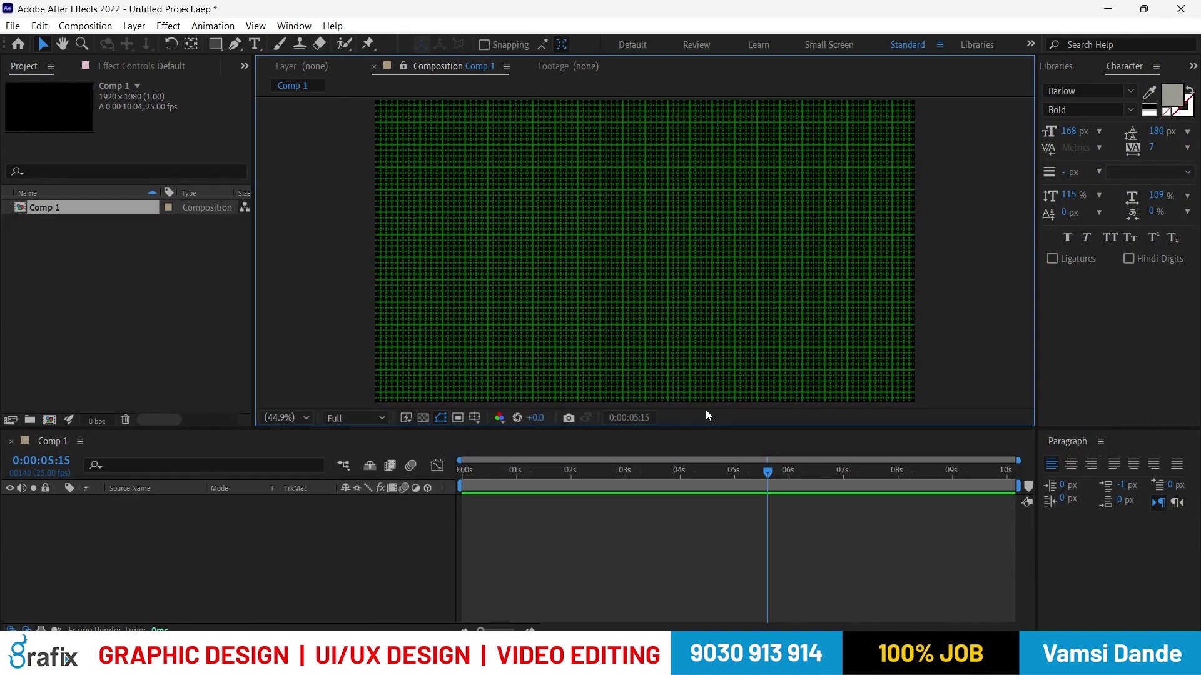
pyautogui.click(474, 417)
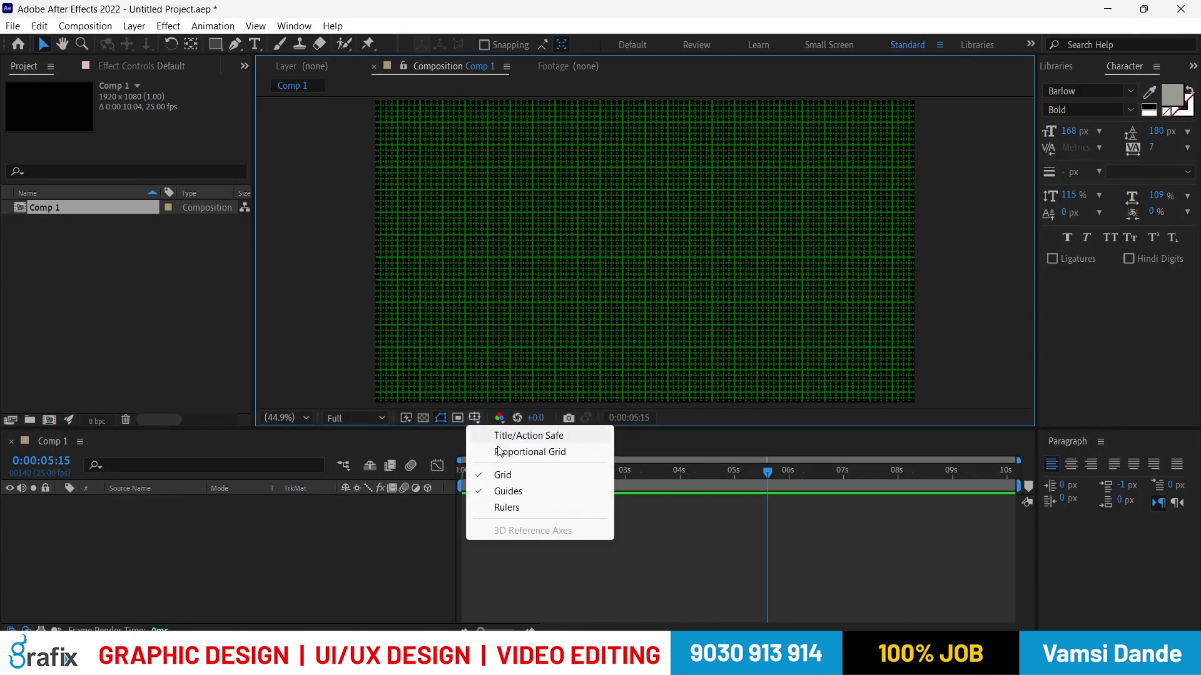
pyautogui.click(517, 476)
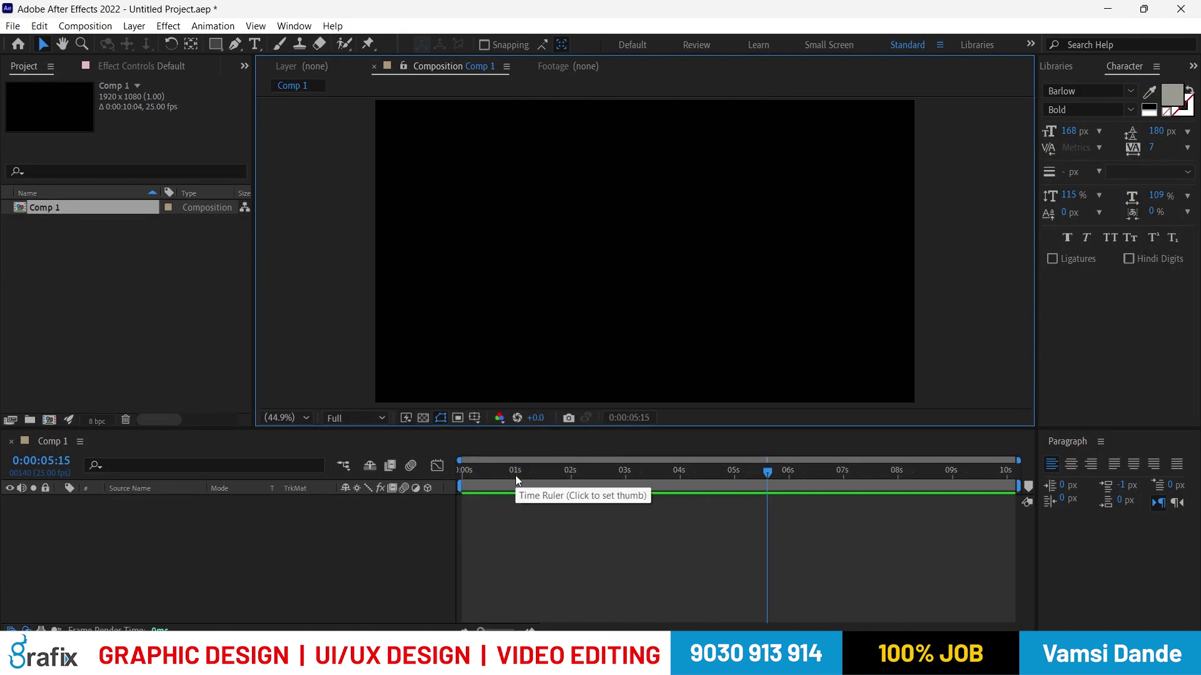
# - Show the rulers and place vertical guides at about 170 and 530 px and a horizontal guide at about 200 px
pyautogui.click(474, 417)
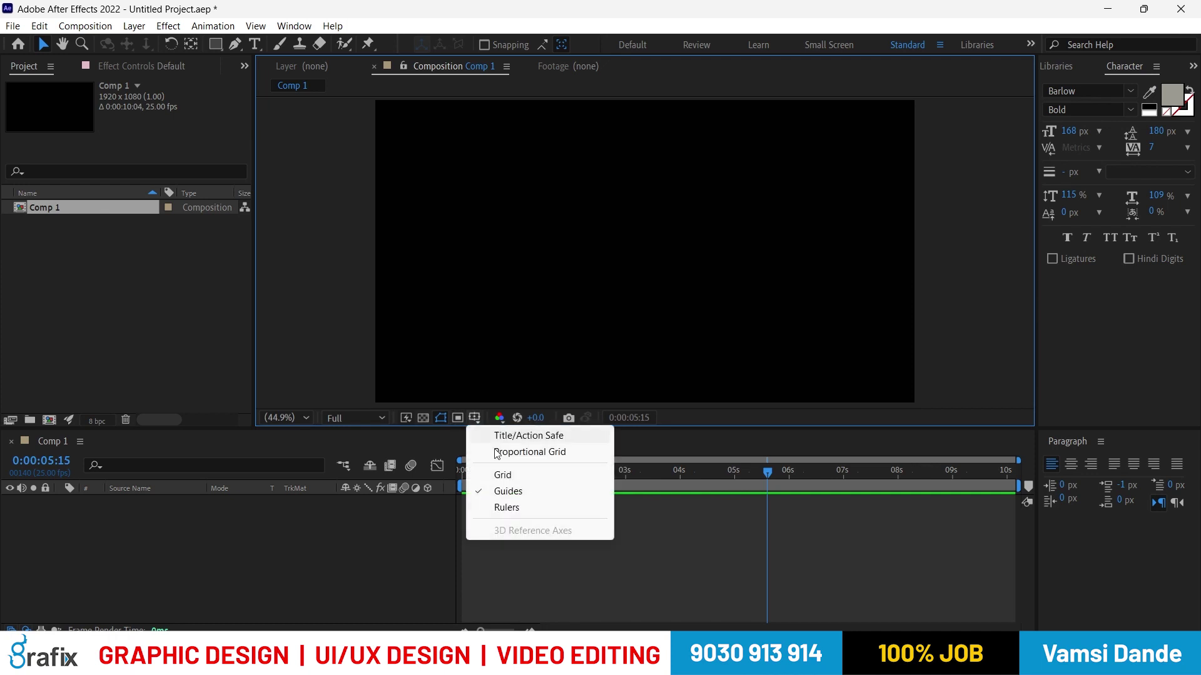
pyautogui.click(516, 507)
pyautogui.moveTo(262, 287); pyautogui.dragTo(440, 298)
pyautogui.moveTo(559, 105); pyautogui.dragTo(550, 165)
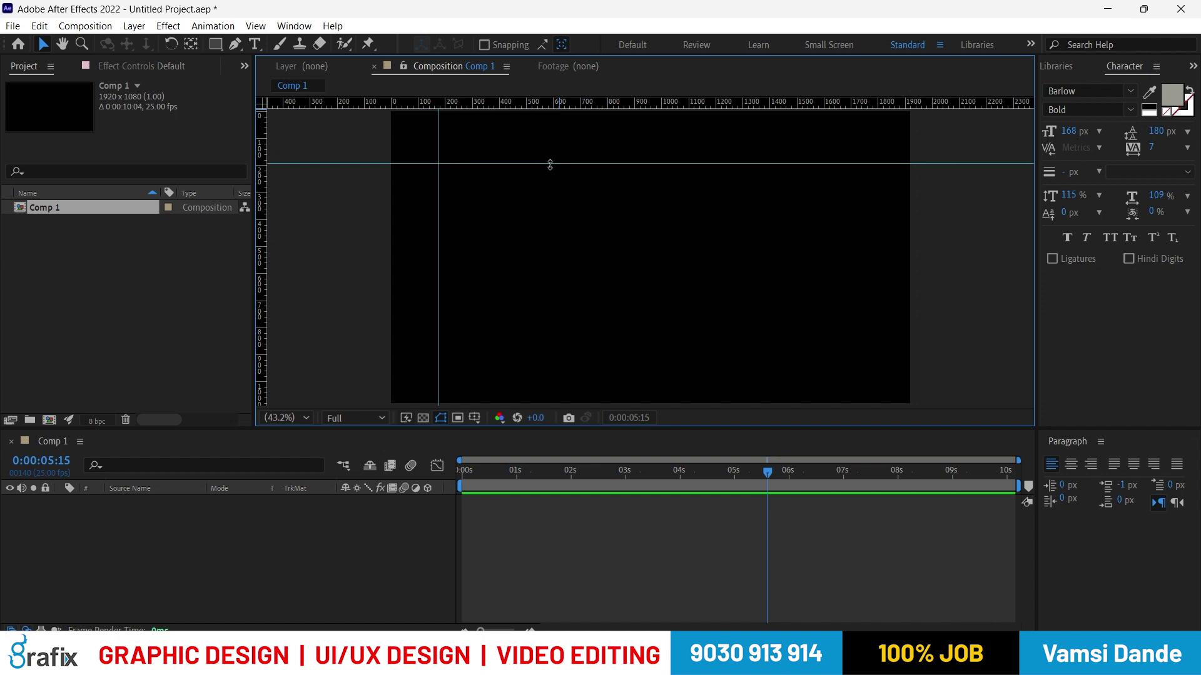
pyautogui.moveTo(259, 283); pyautogui.dragTo(535, 290)
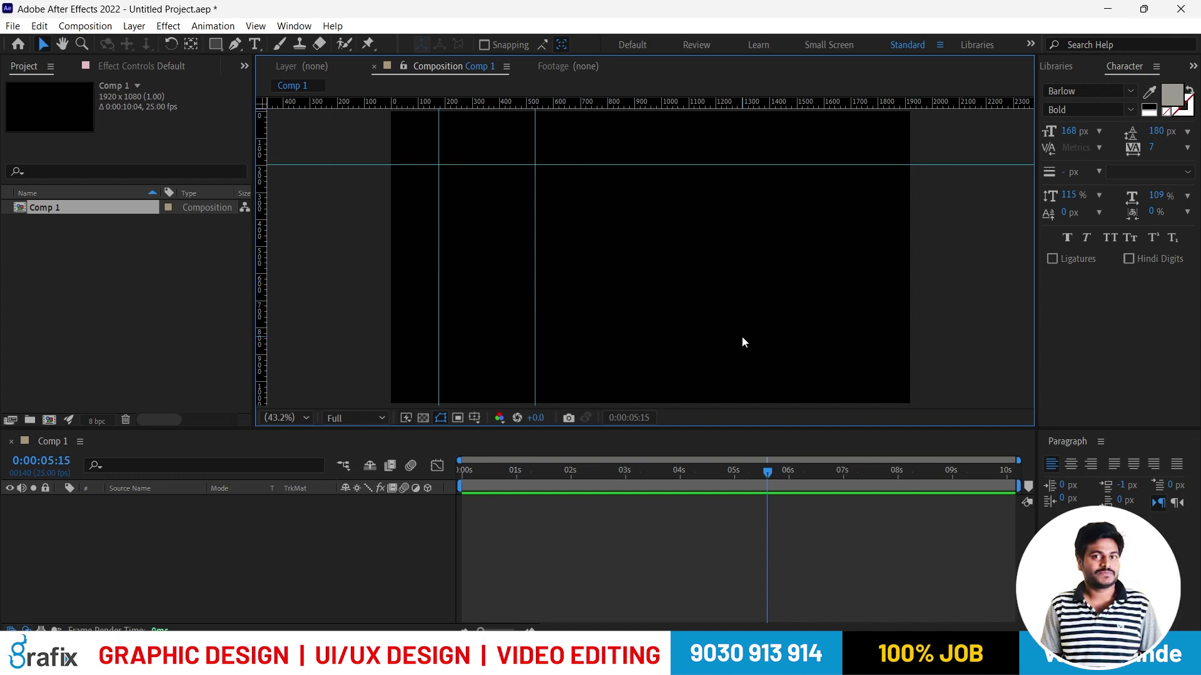
# - Hide the guides and the rulers in the composition preview
pyautogui.click(471, 418)
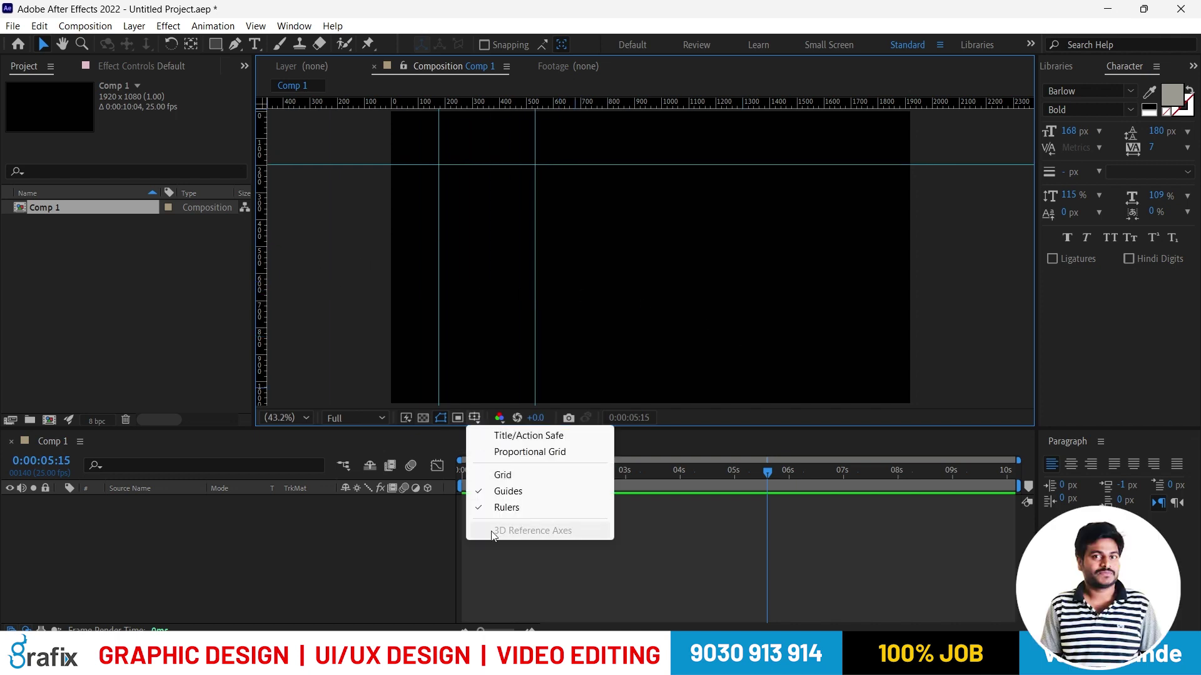
pyautogui.click(501, 485)
pyautogui.click(477, 418)
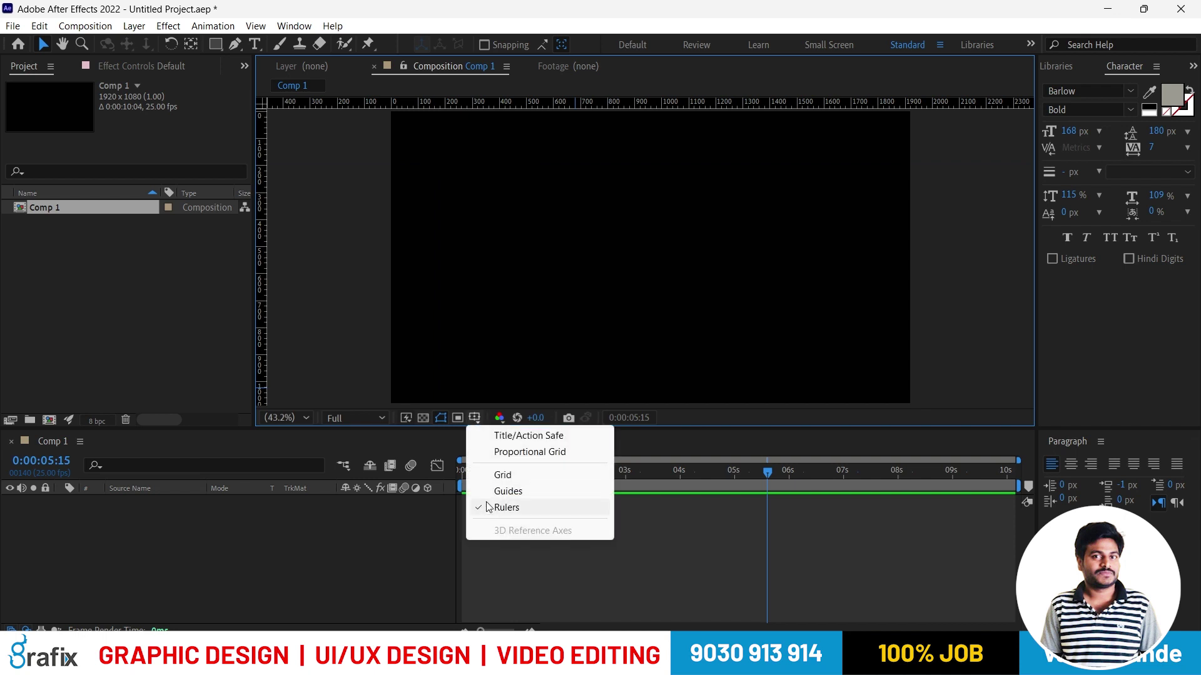
pyautogui.click(490, 509)
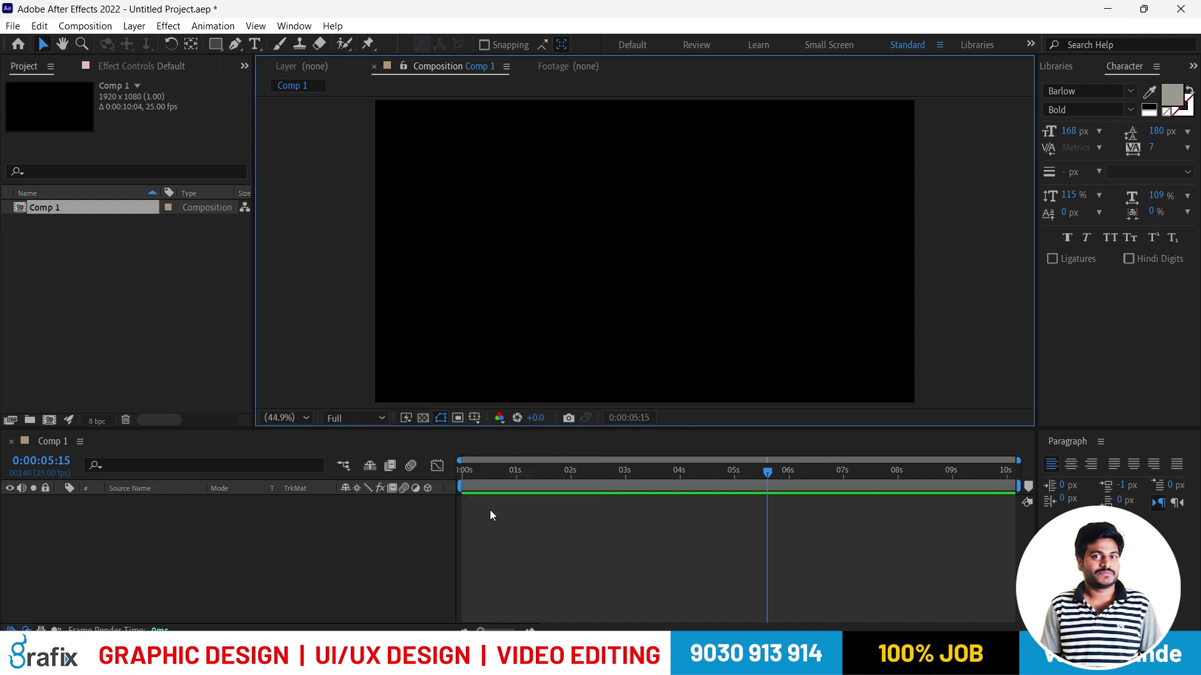
# - Demonstrate the Red, Green and Alpha channel views of the composition, and return the display to RGB
pyautogui.click(499, 418)
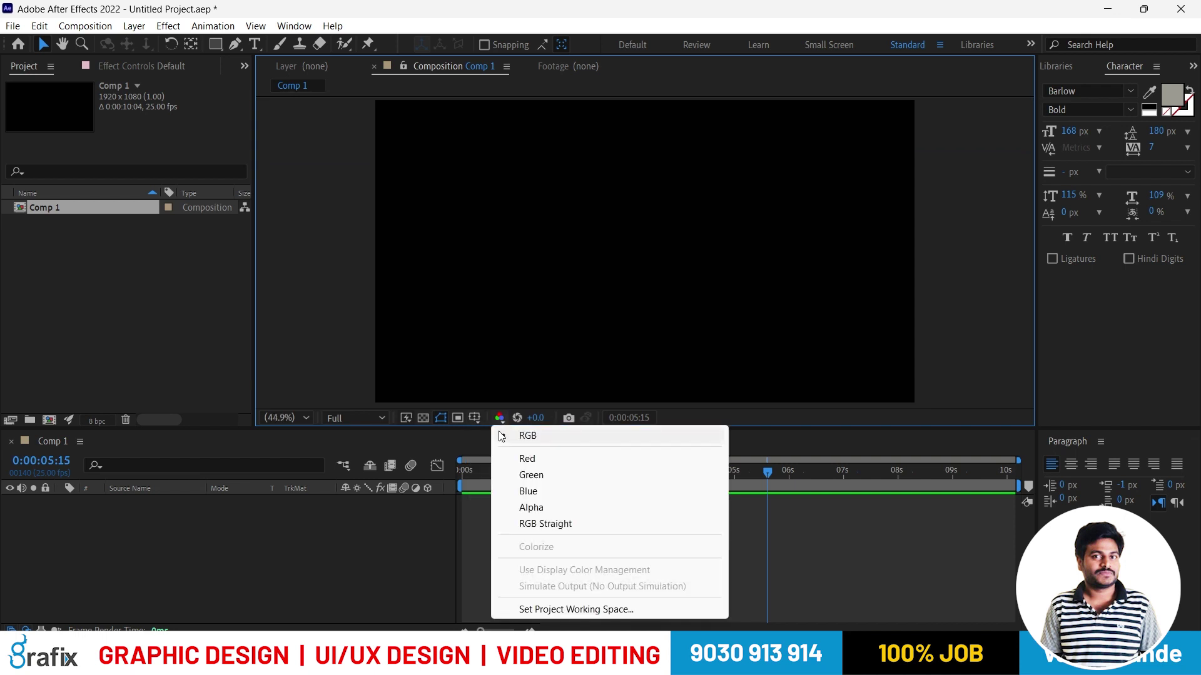
pyautogui.click(527, 459)
pyautogui.click(498, 417)
pyautogui.click(510, 475)
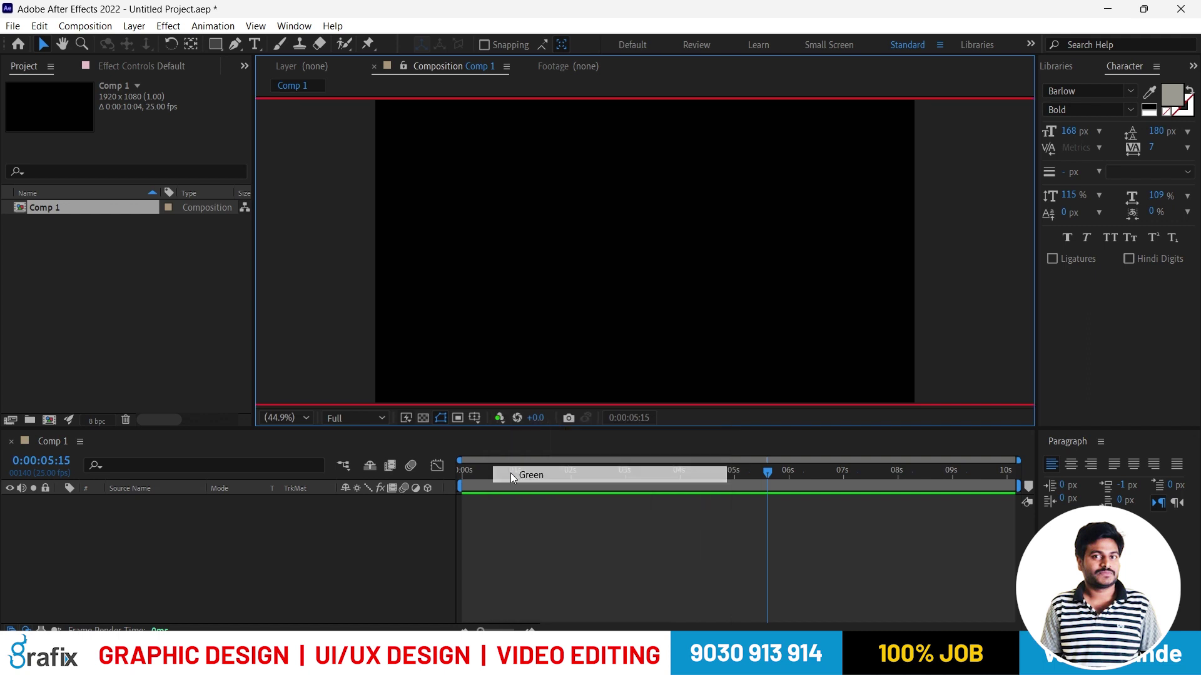
pyautogui.click(500, 419)
pyautogui.click(524, 506)
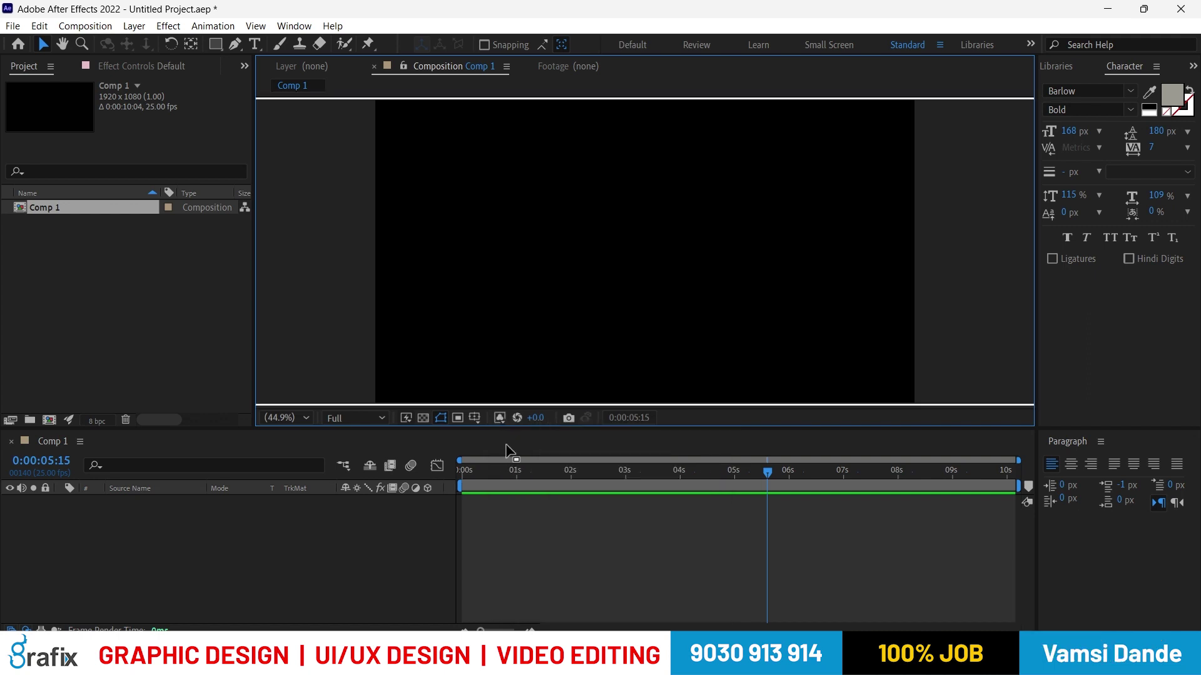
pyautogui.click(474, 420)
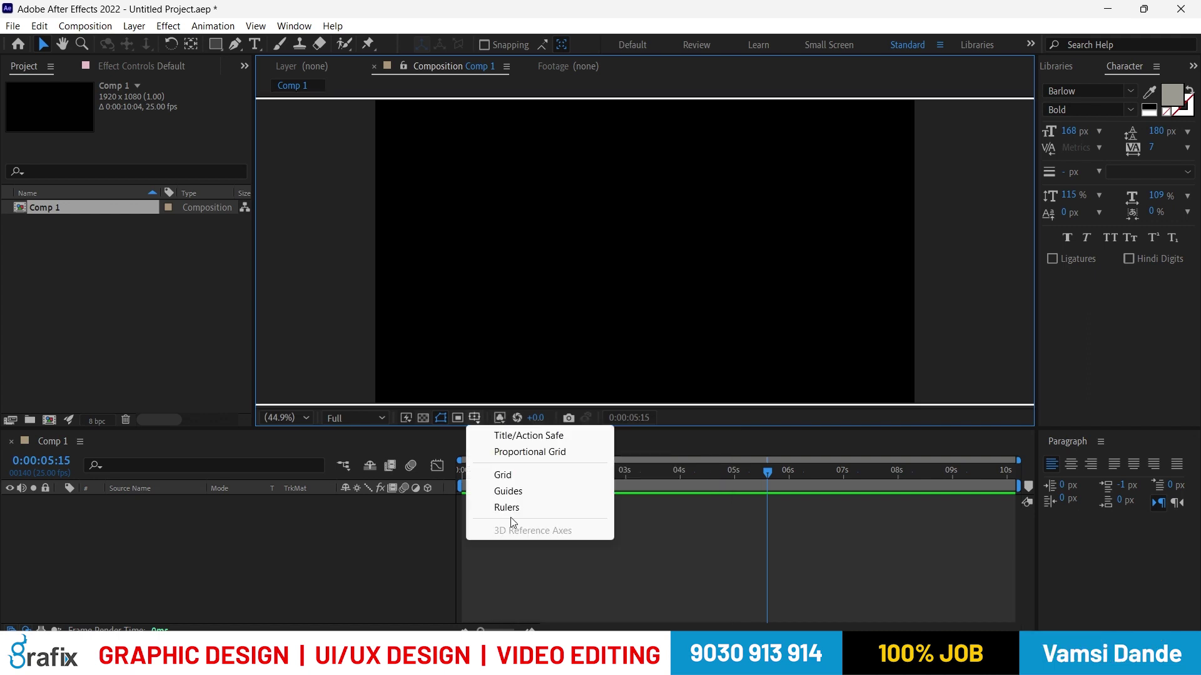
pyautogui.click(499, 418)
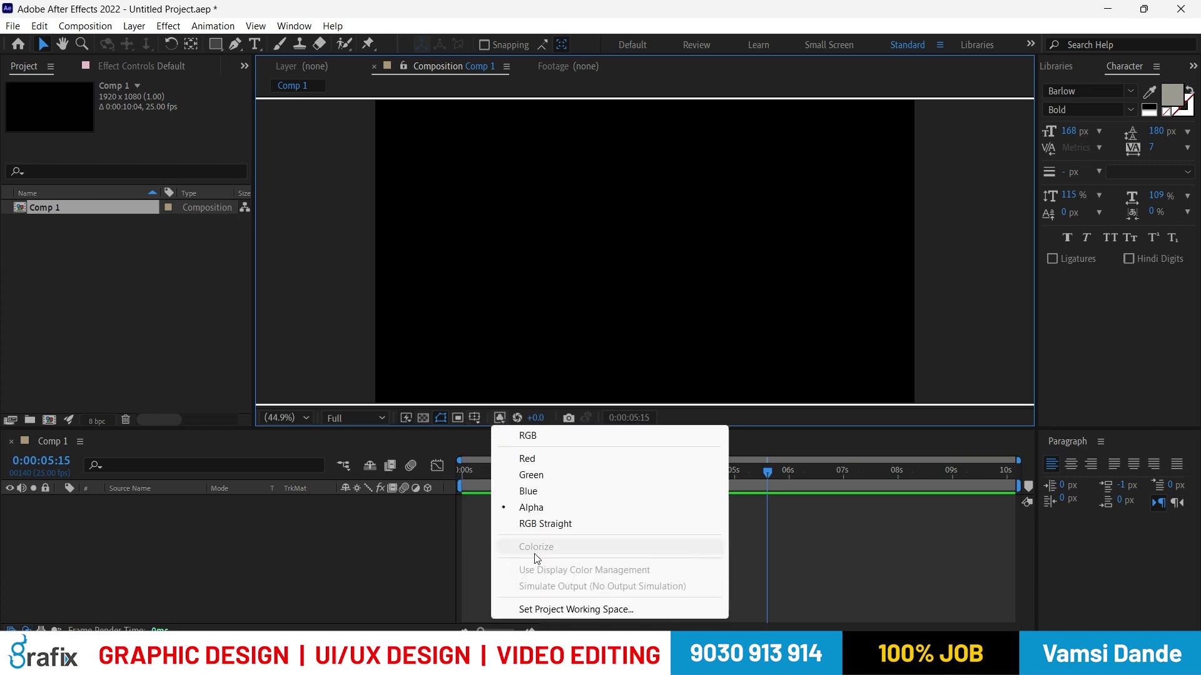
pyautogui.click(545, 438)
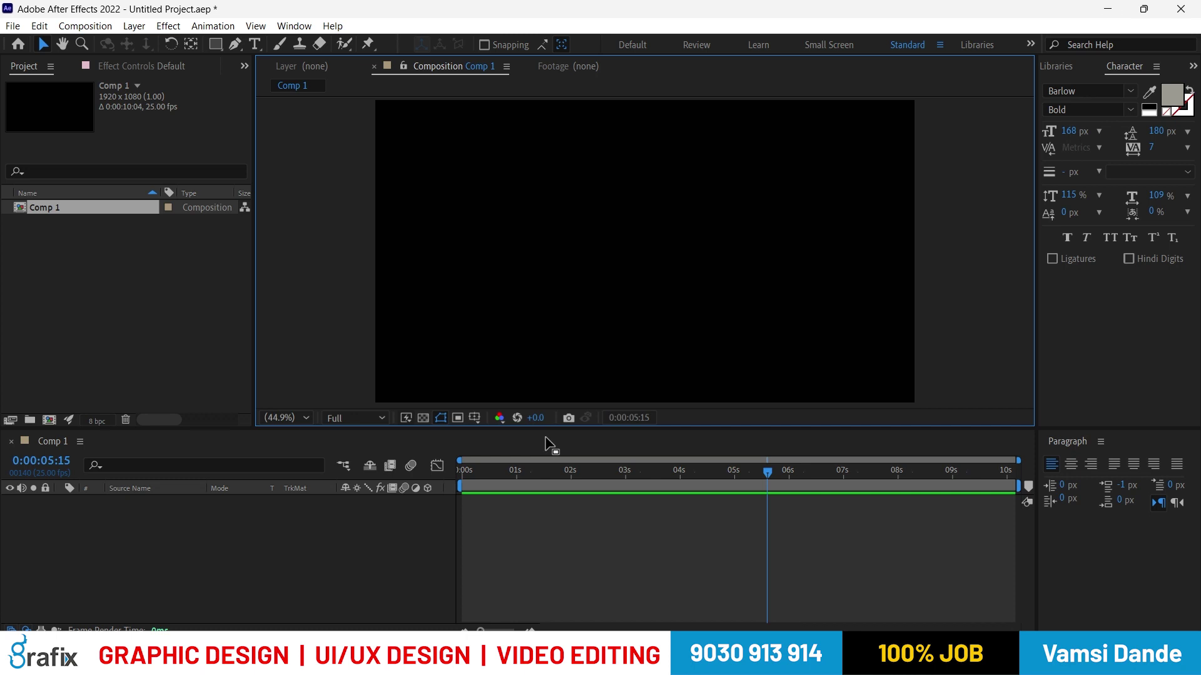
# - Try to import the picture 2024-02-23 (2) from the Desktop folder into the project
pyautogui.doubleClick(148, 263)
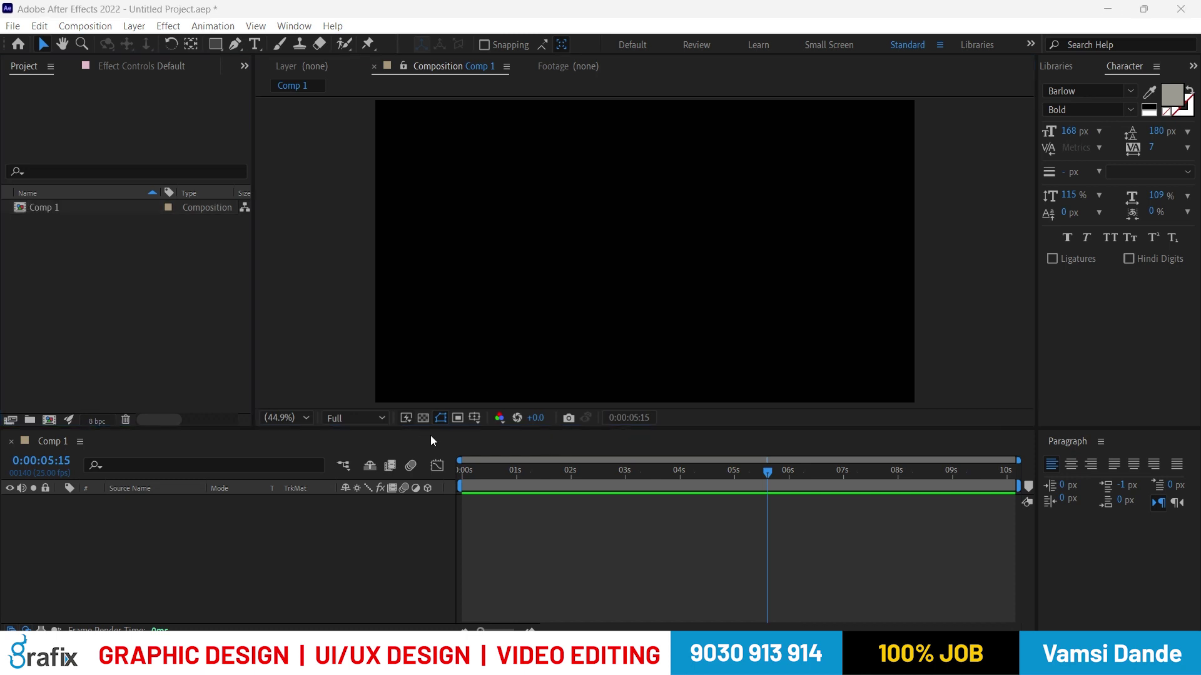
pyautogui.scroll(-2, 207, 281)
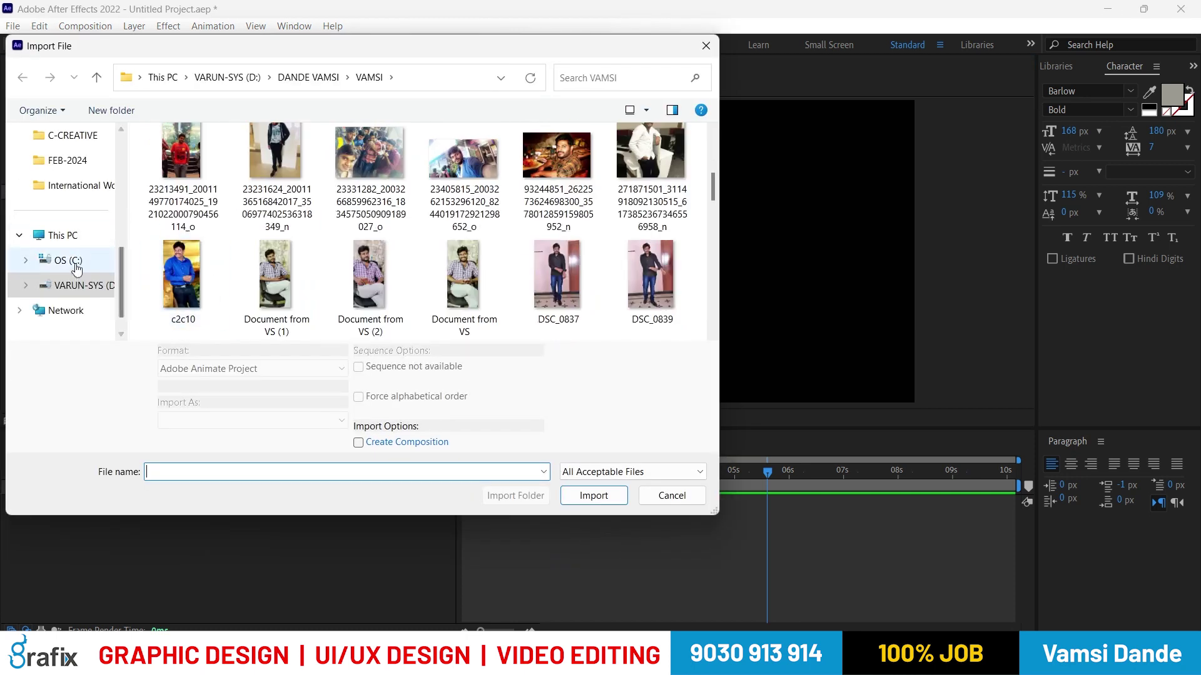
pyautogui.scroll(5, 77, 222)
pyautogui.click(65, 240)
pyautogui.scroll(-3, 375, 300)
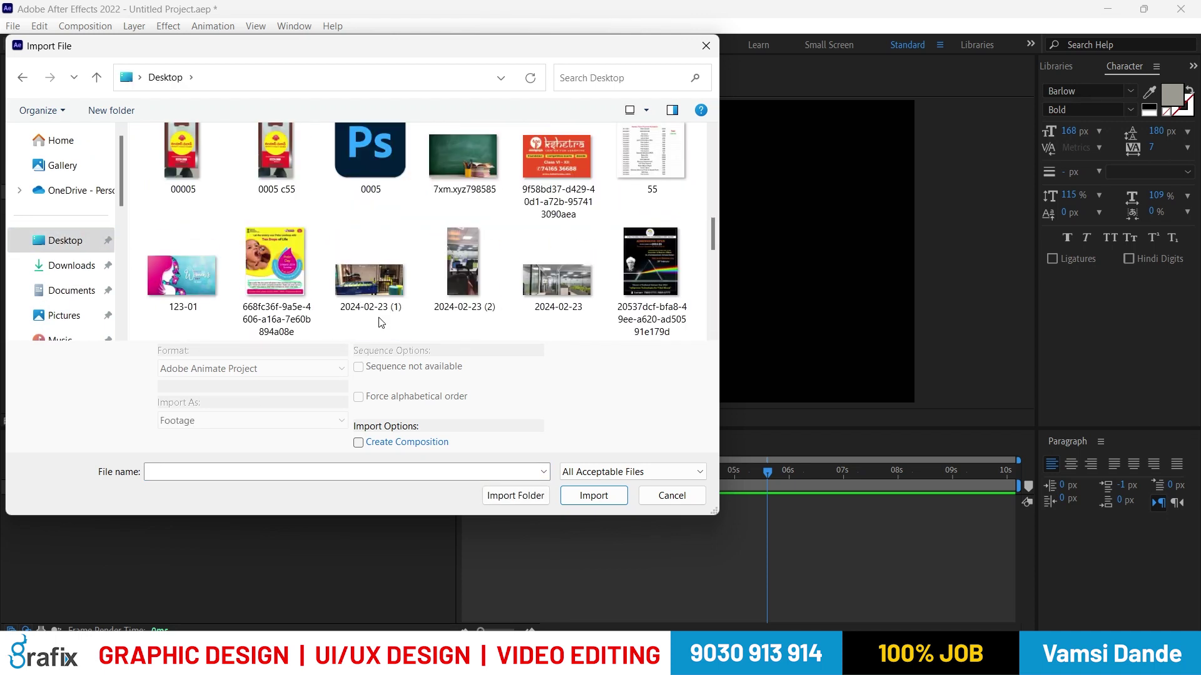
pyautogui.scroll(-3, 381, 322)
pyautogui.scroll(4, 380, 313)
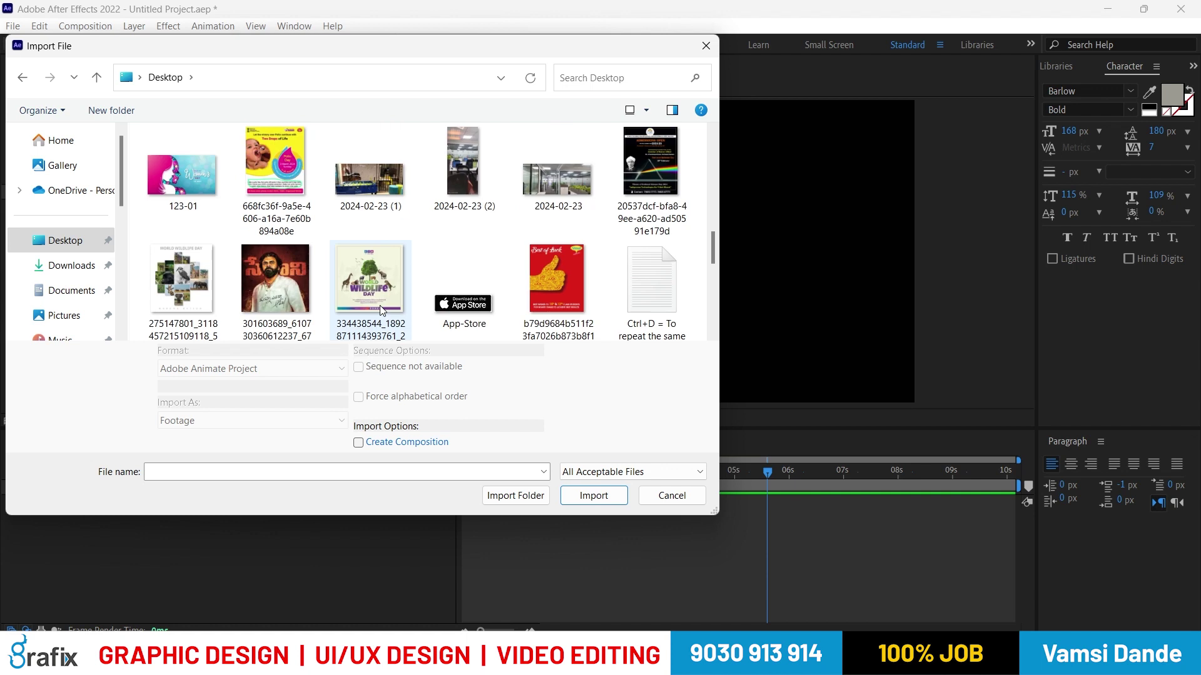
pyautogui.doubleClick(450, 177)
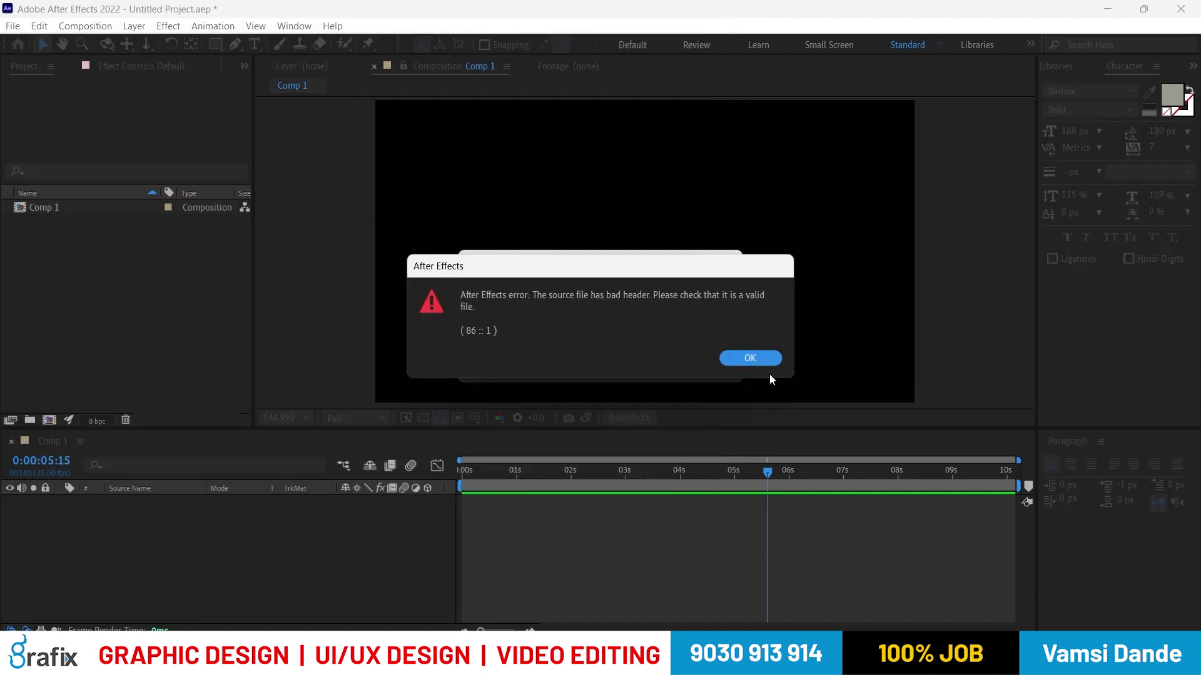
pyautogui.click(750, 358)
pyautogui.click(750, 353)
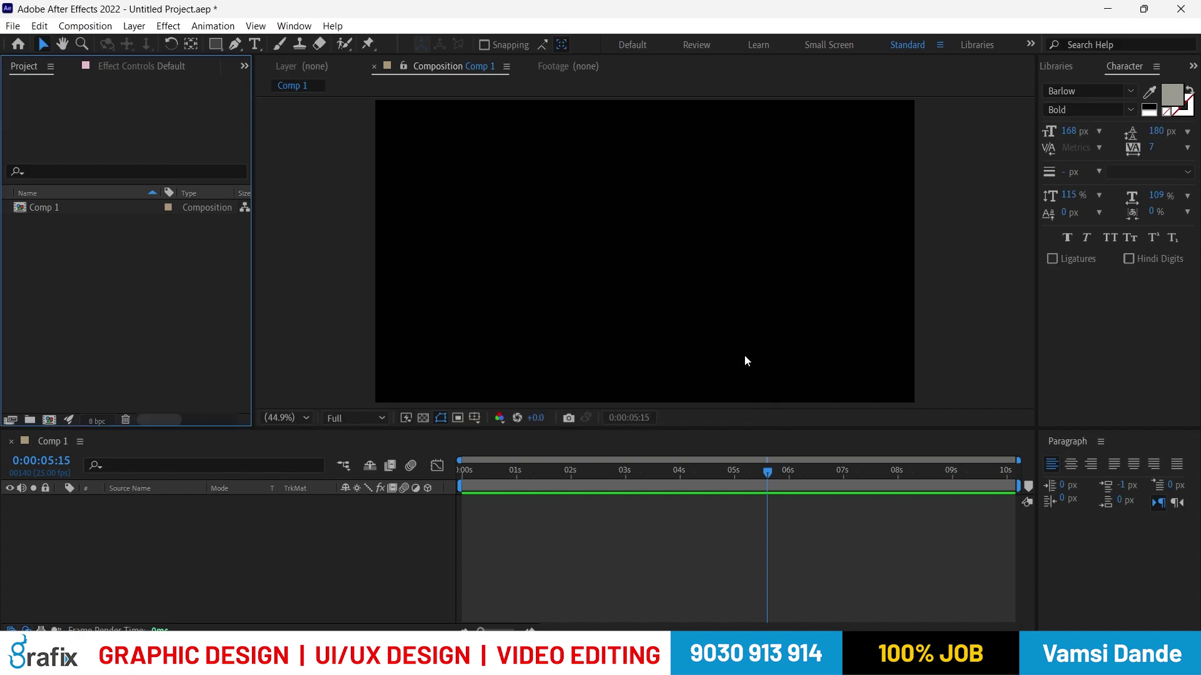
# - Import the ring photo pexels-the-glorious-studio-5370646 from the Desktop's IMAGES-IMAGES folder and add it to Comp 1 as a layer
pyautogui.doubleClick(72, 271)
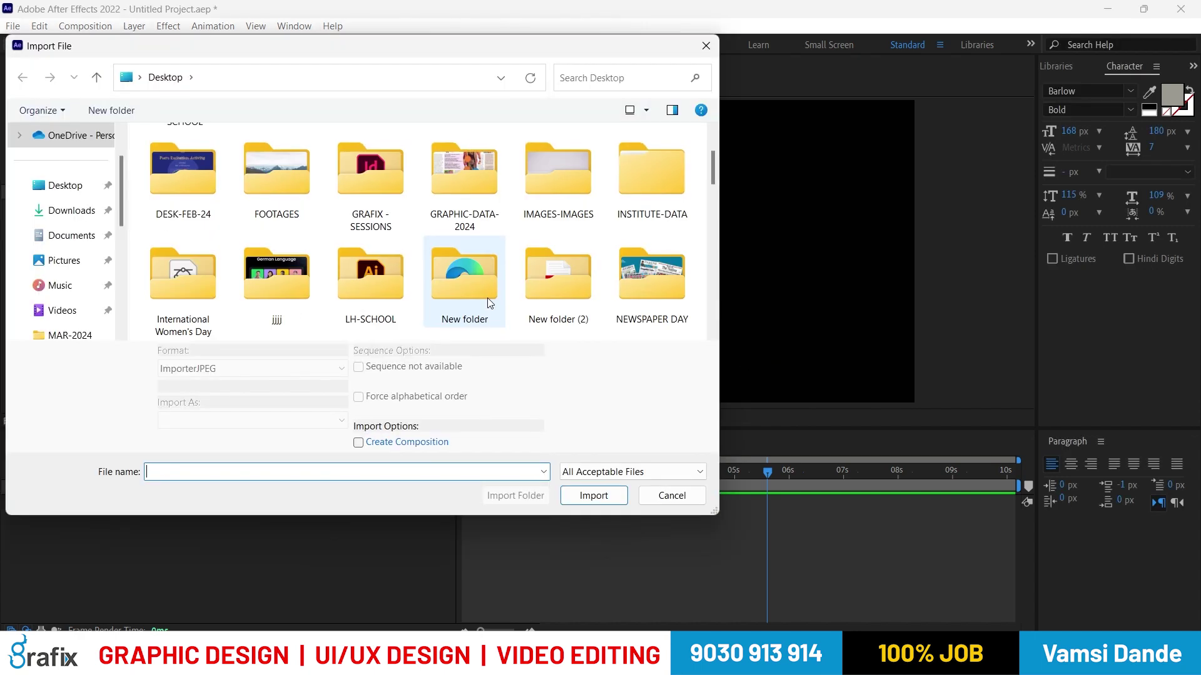
pyautogui.click(448, 189)
pyautogui.press('Right')
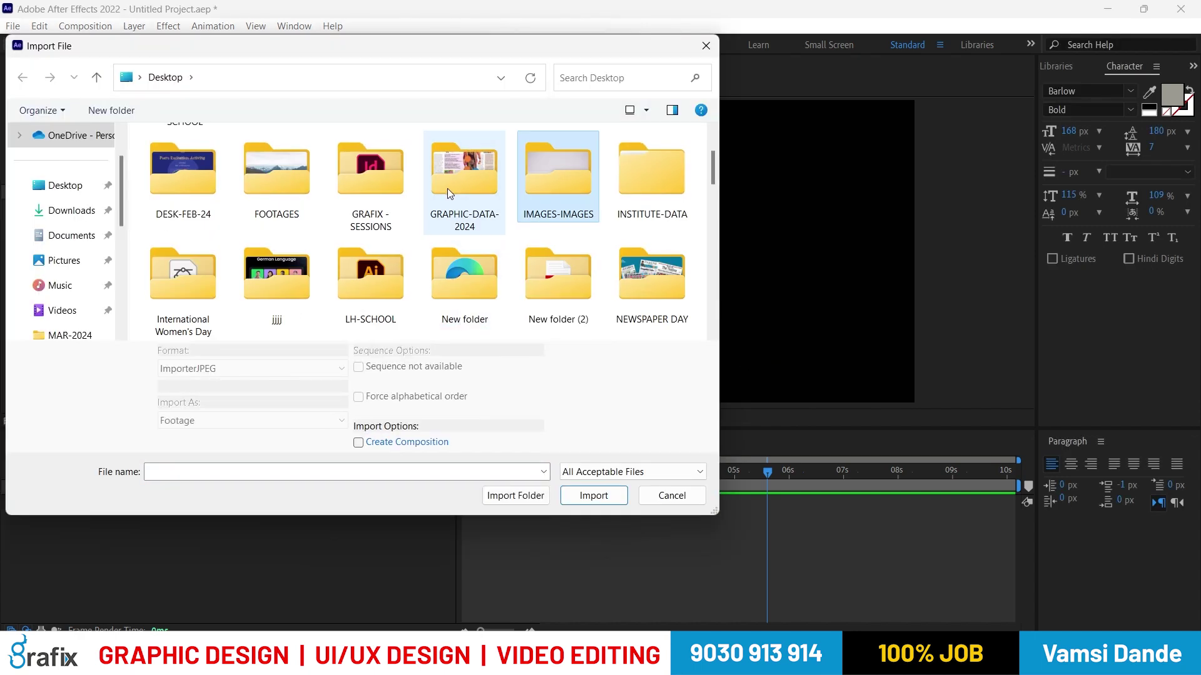
pyautogui.doubleClick(570, 171)
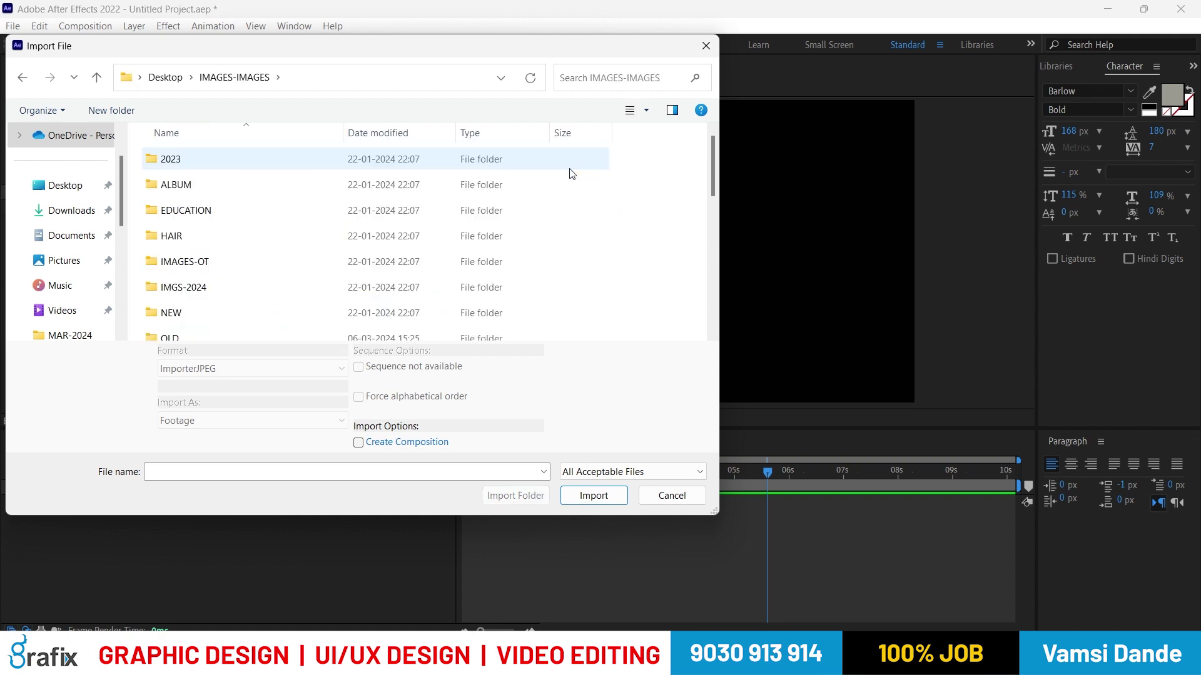
pyautogui.keyDown('ctrl'); pyautogui.scroll(2, 571, 176); pyautogui.keyUp('ctrl')
pyautogui.scroll(-5, 569, 171)
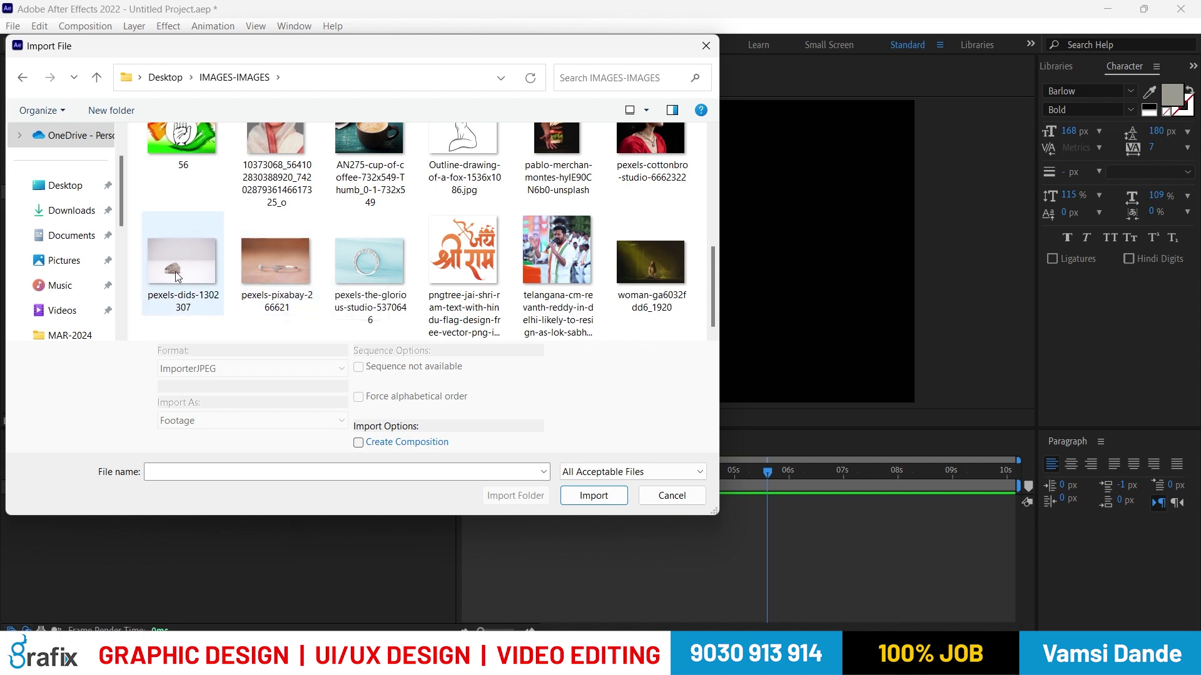
pyautogui.doubleClick(340, 278)
pyautogui.moveTo(39, 224); pyautogui.dragTo(132, 527)
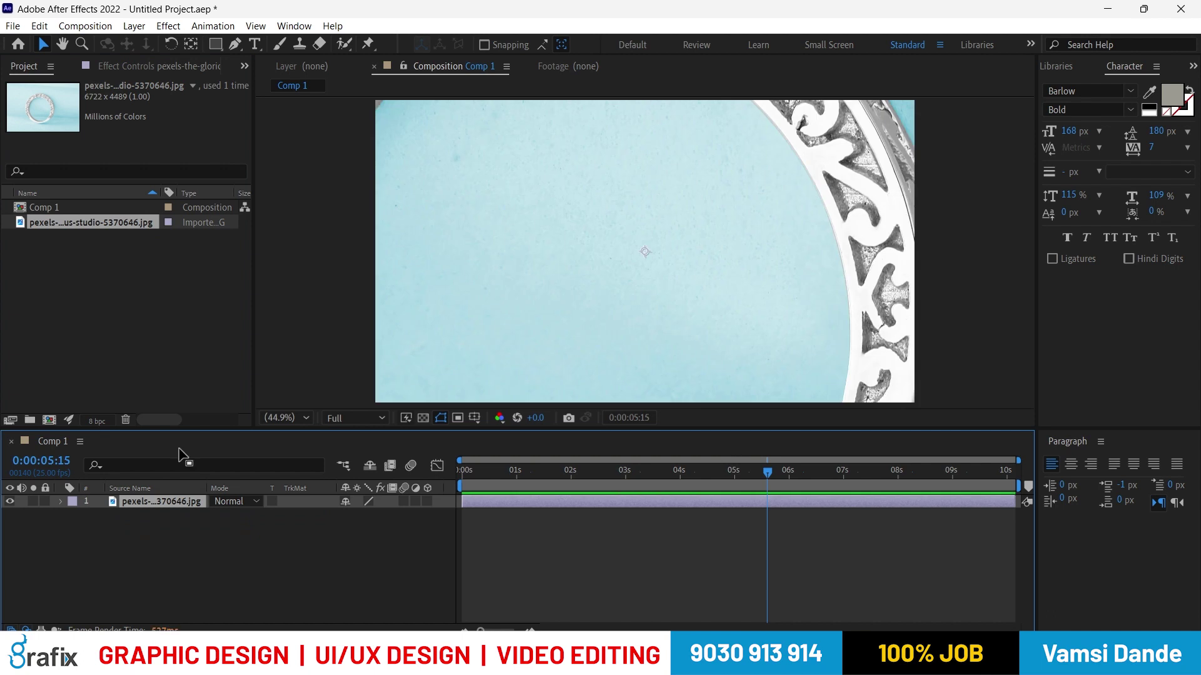
# - Set the ring photo layer's Scale to 20%
pyautogui.click(151, 509)
pyautogui.click(144, 490)
pyautogui.press('s')
pyautogui.click(312, 515)
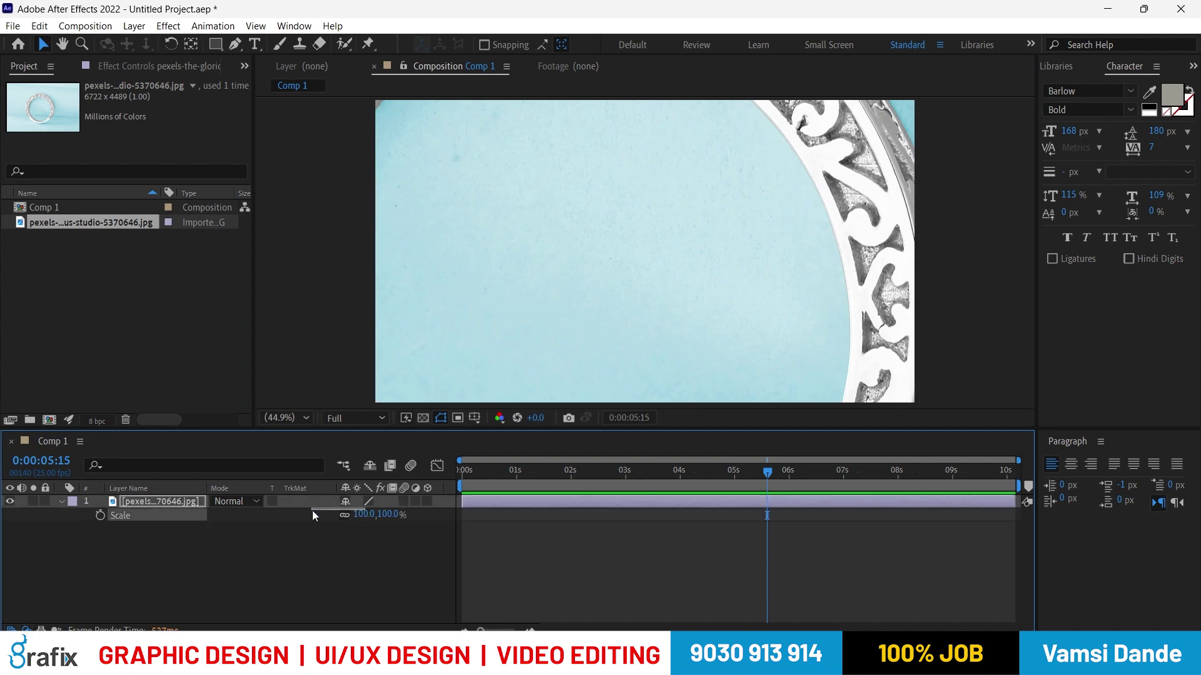
pyautogui.click(284, 557)
pyautogui.click(365, 514)
pyautogui.write('20')
pyautogui.press('Return')
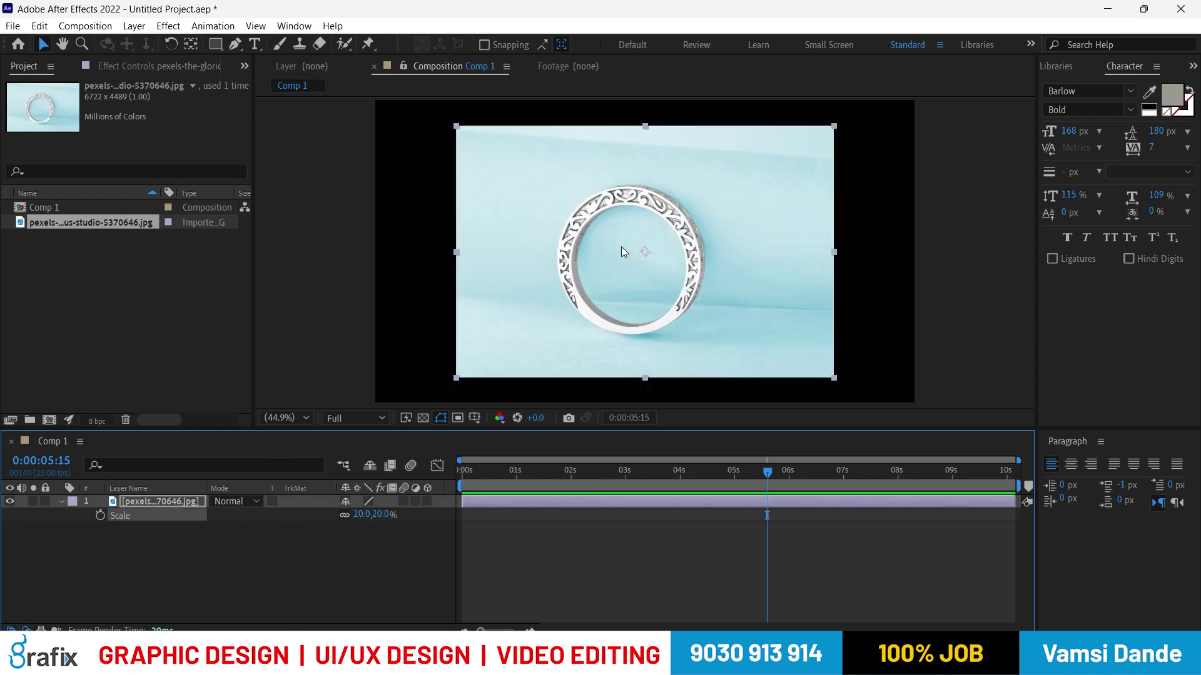
pyautogui.press('s')
# - Maximize the composition preview to view the ring photo enlarged, and restore the normal layout
pyautogui.press('`')
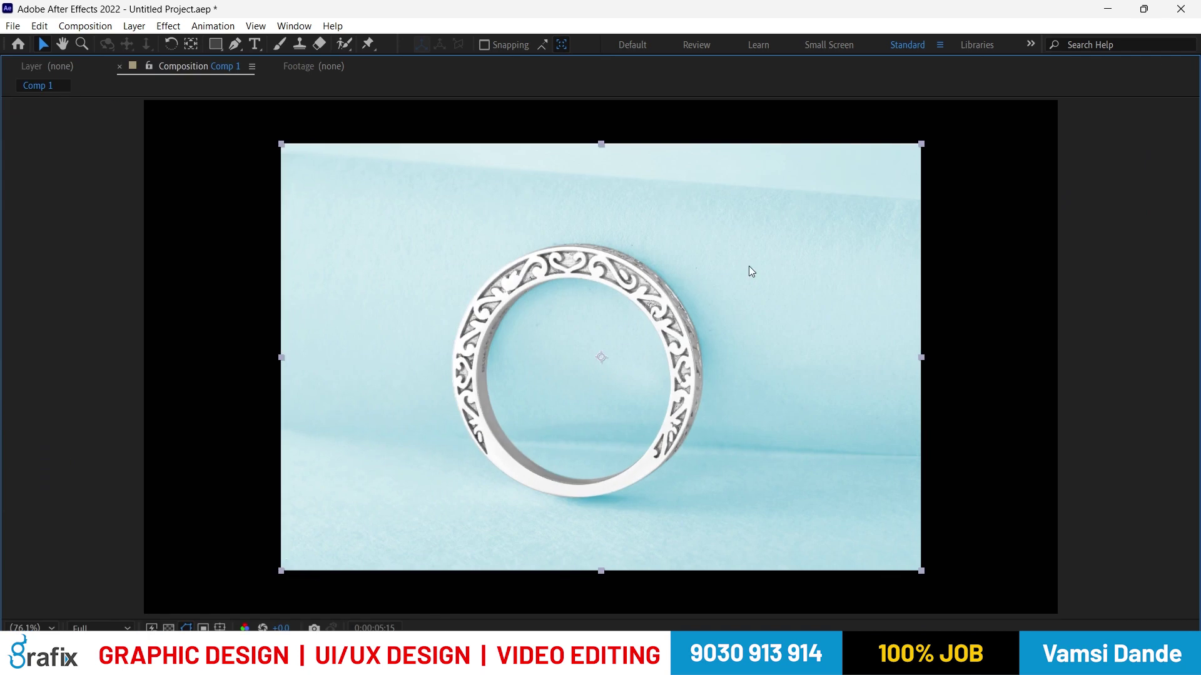
pyautogui.moveTo(827, 208); pyautogui.dragTo(819, 210)
pyautogui.press('`')
pyautogui.click(63, 447)
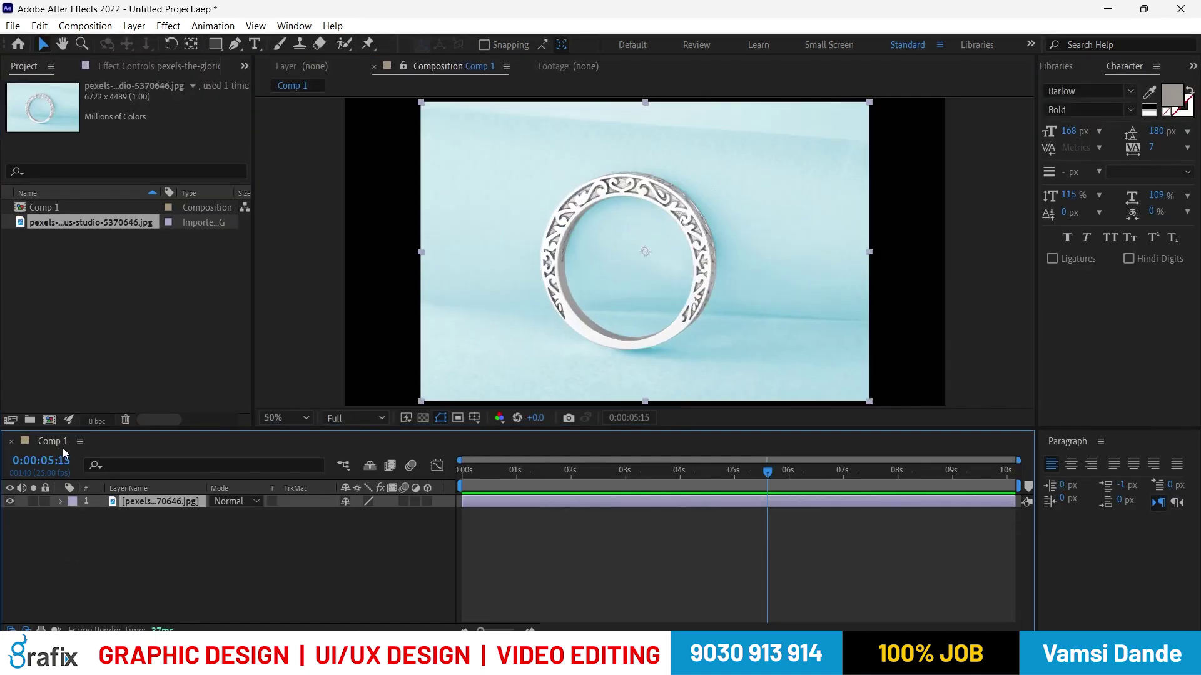
pyautogui.click(158, 322)
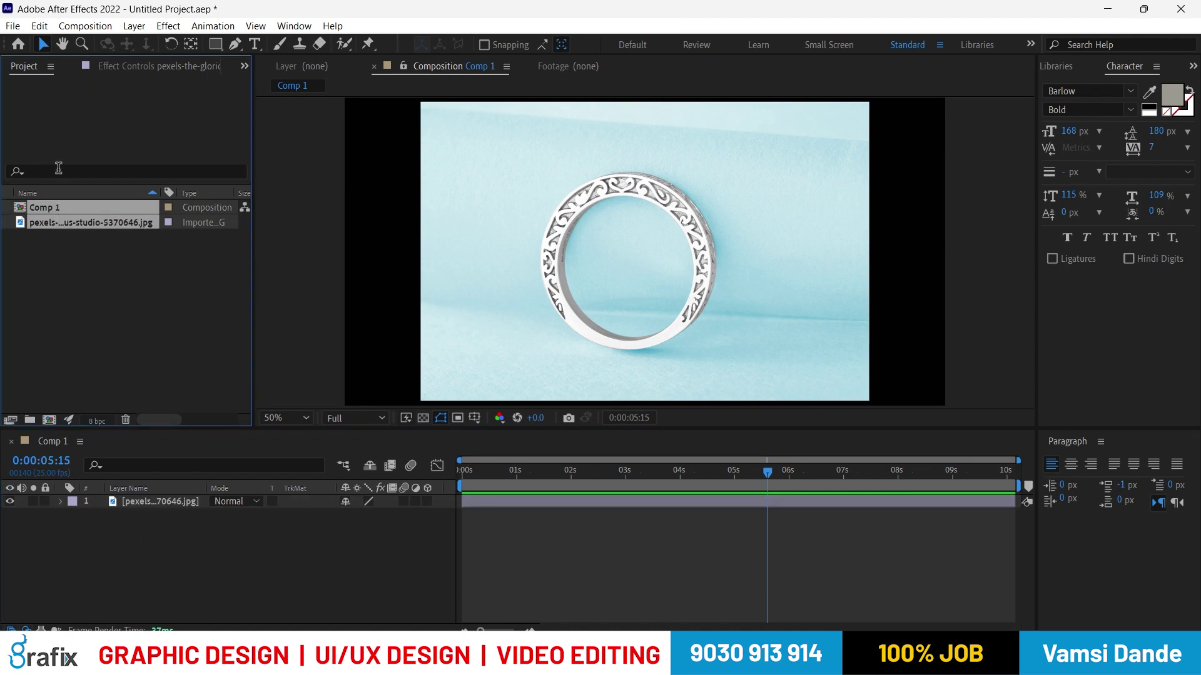
pyautogui.click(128, 502)
pyautogui.click(546, 587)
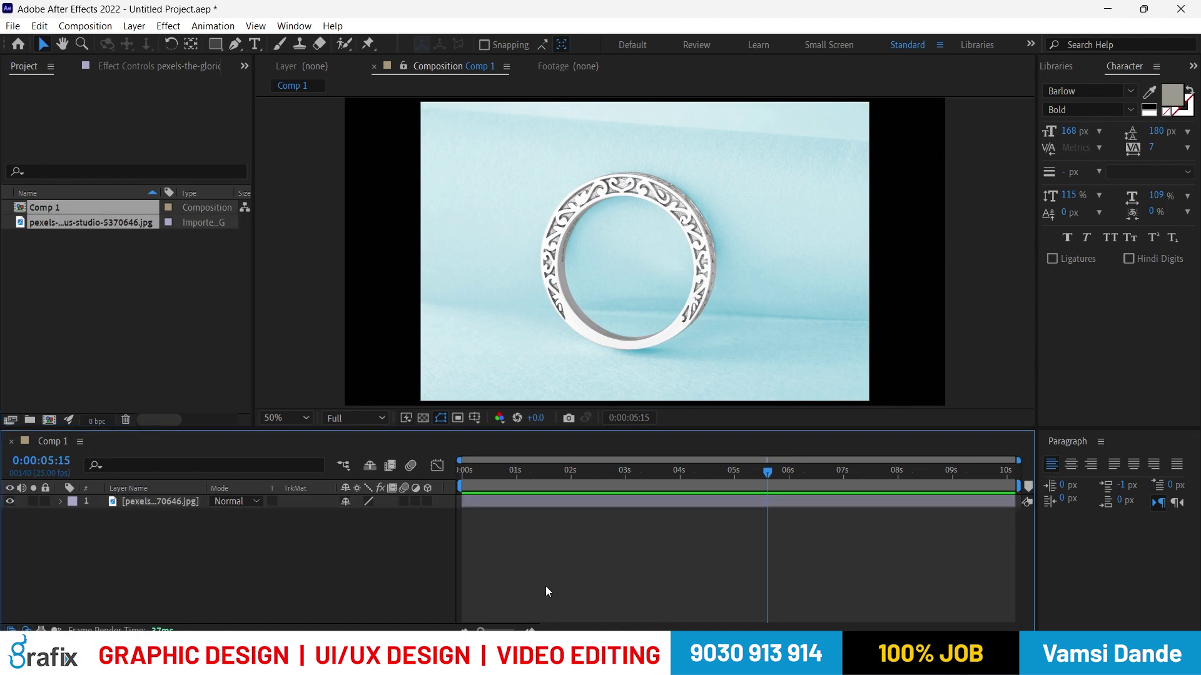
# - Move the current time to 0:00:02:23 and trim the end of the ring photo layer to about that time
pyautogui.moveTo(681, 572); pyautogui.dragTo(932, 484)
pyautogui.moveTo(584, 480); pyautogui.dragTo(724, 508)
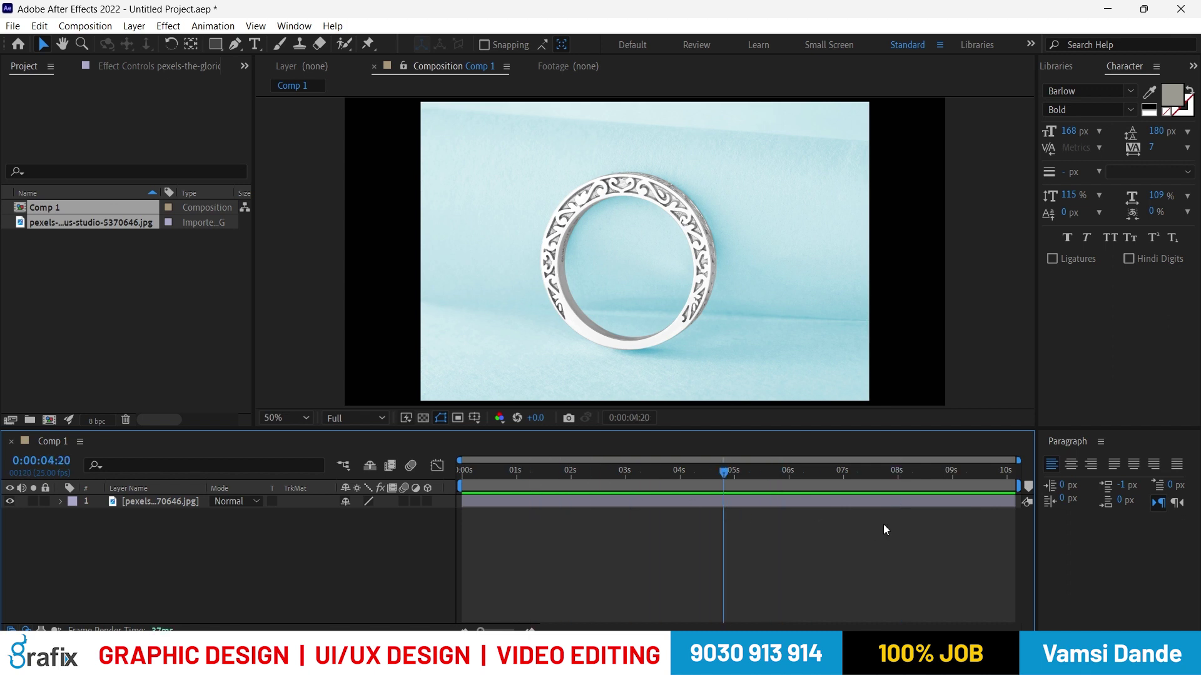
pyautogui.click(606, 505)
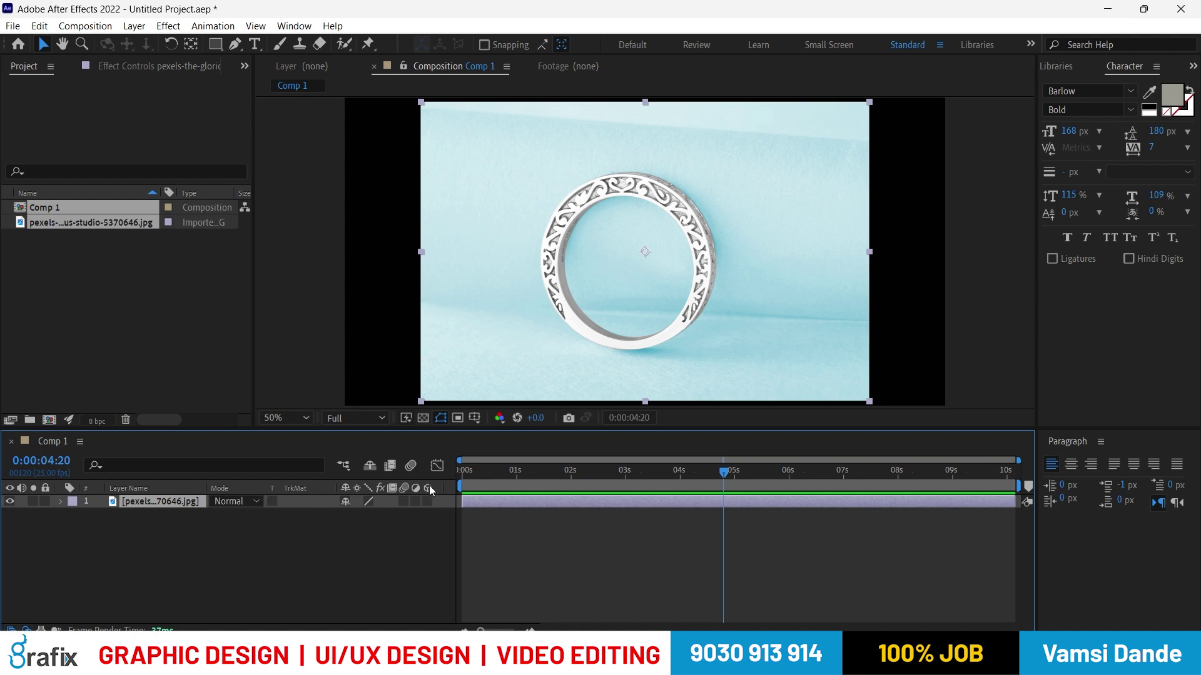
pyautogui.moveTo(599, 484)
pyautogui.mouseDown()
pyautogui.moveTo(464, 486)
pyautogui.moveTo(622, 486)
pyautogui.mouseUp()
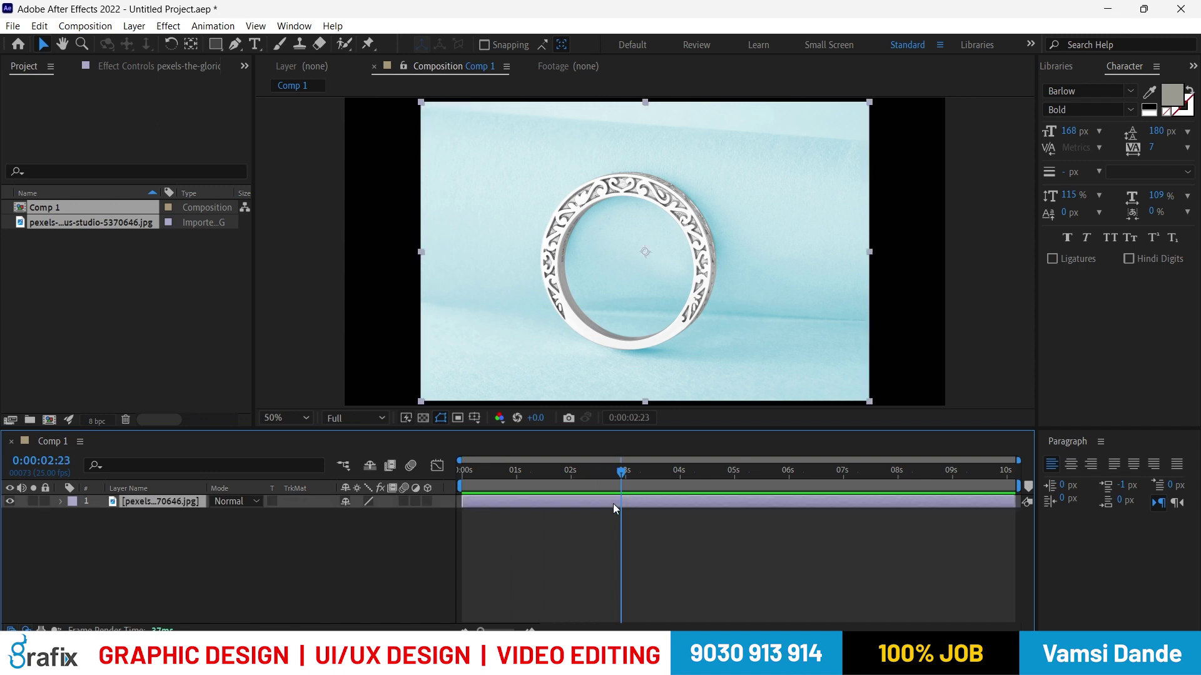
pyautogui.moveTo(1015, 500); pyautogui.dragTo(624, 533)
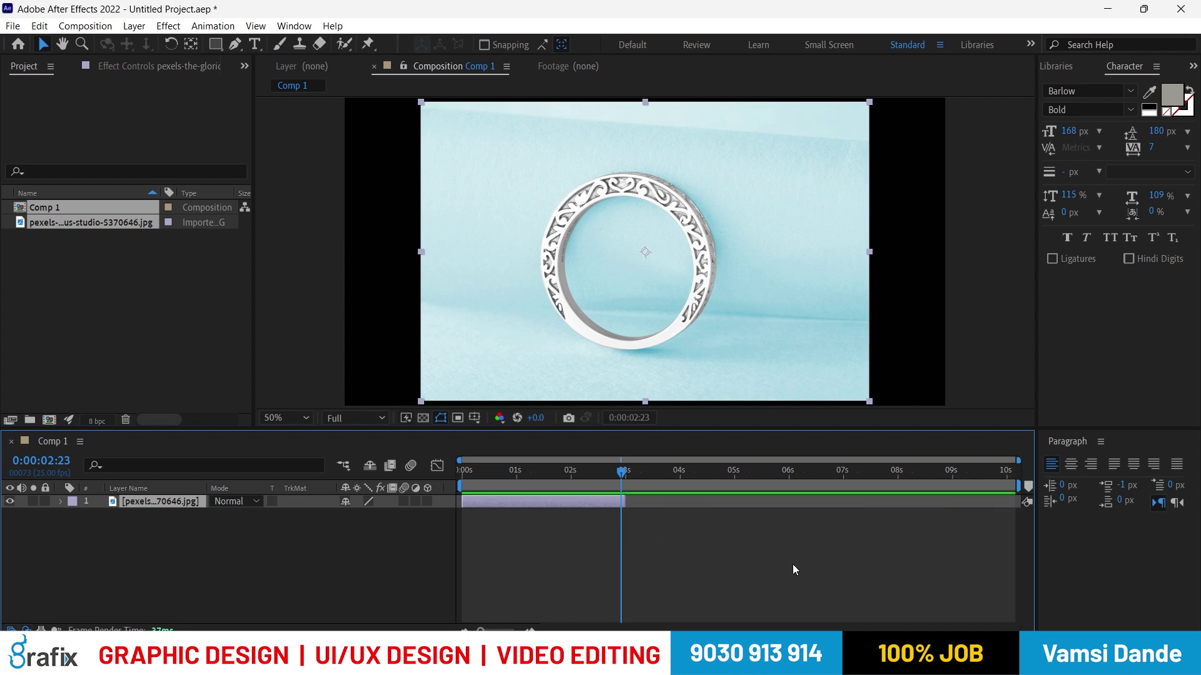
# - Show the Alpha channel of the composition with the ring photo, return the display to RGB and toggle the preview's exposure adjustment
pyautogui.scroll(-2, 759, 303)
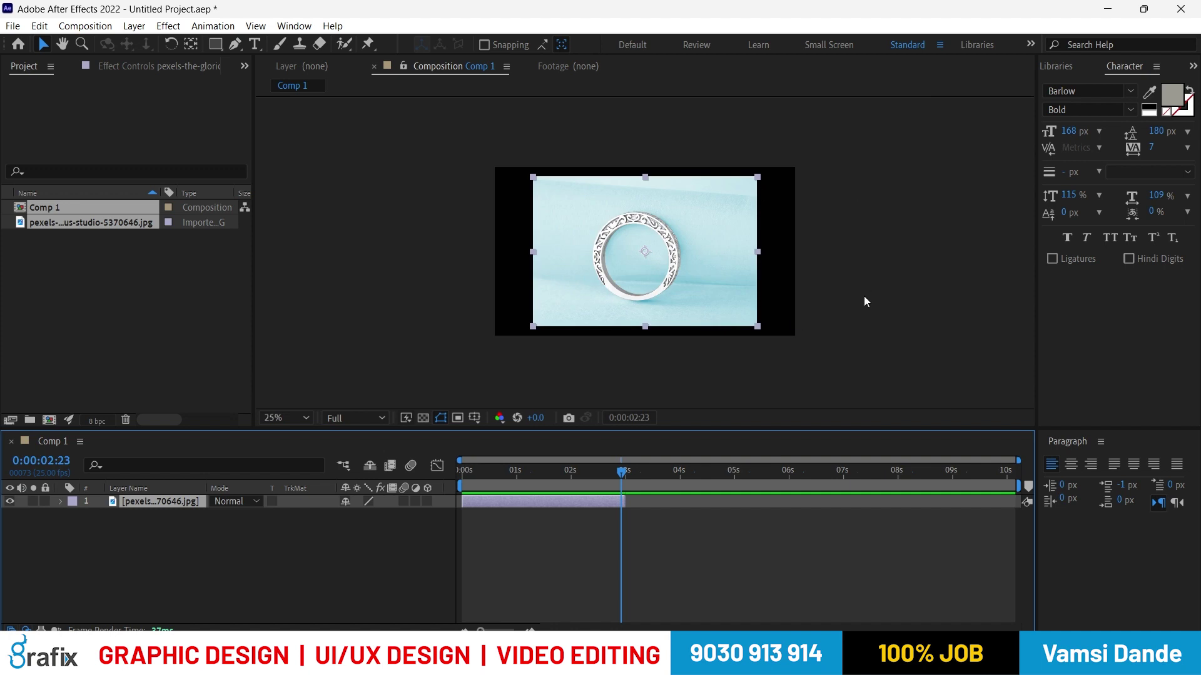
pyautogui.click(499, 418)
pyautogui.click(525, 491)
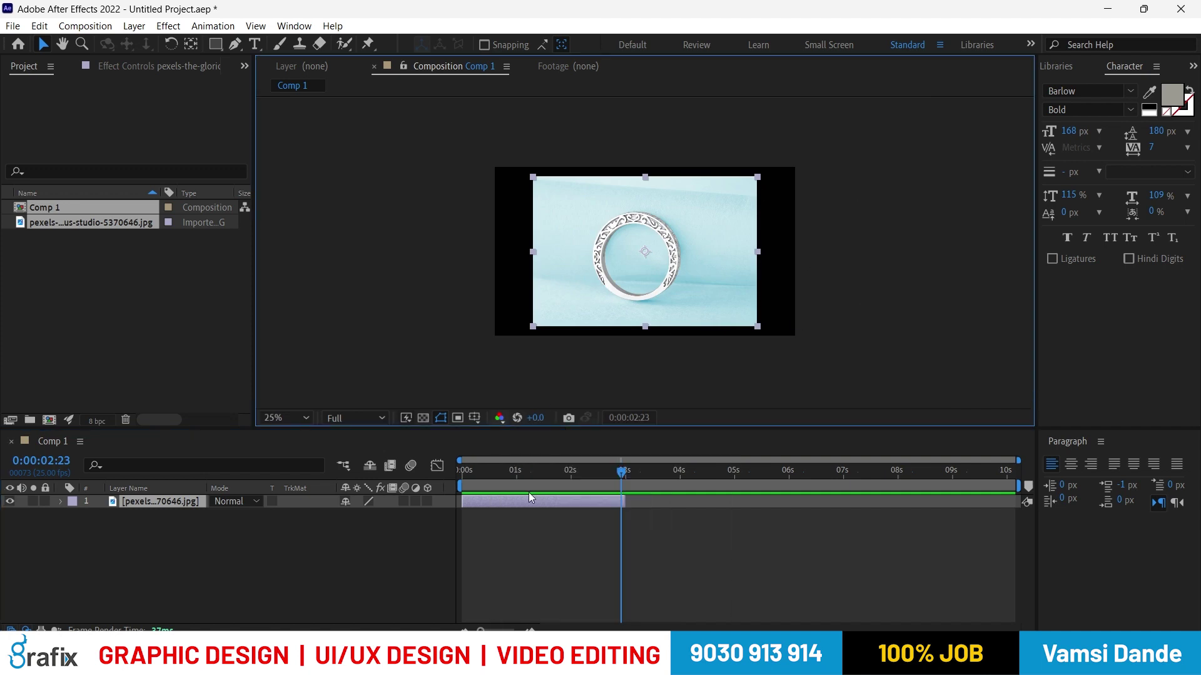
pyautogui.click(499, 419)
pyautogui.click(539, 507)
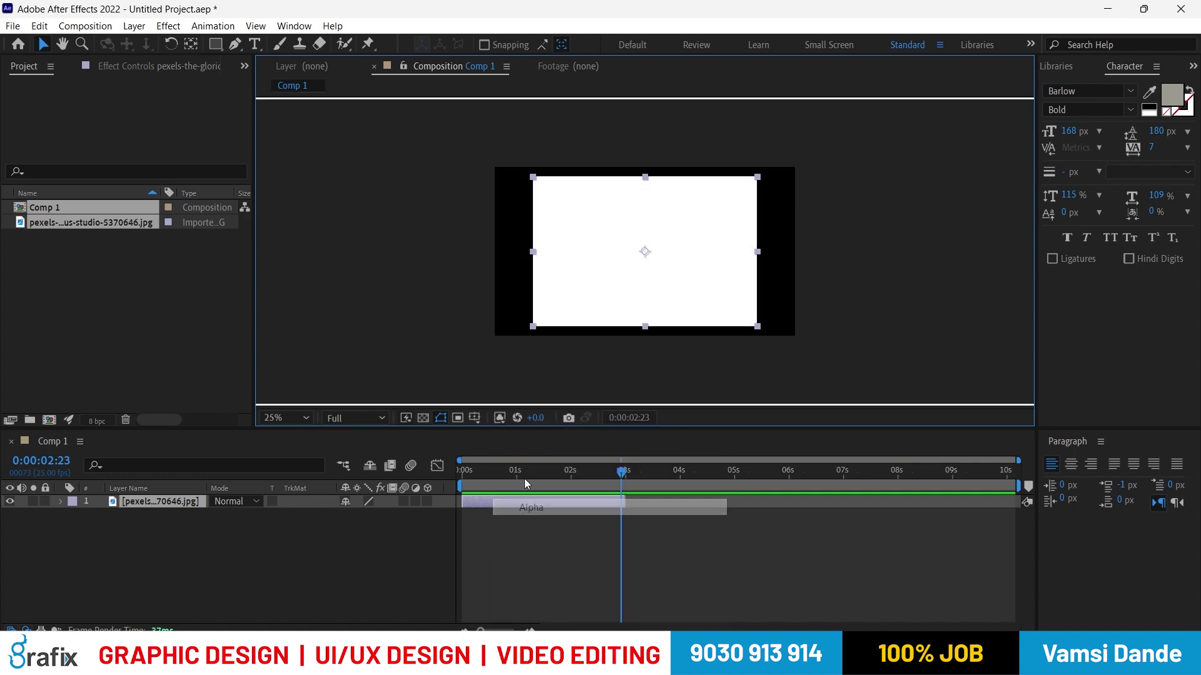
pyautogui.click(499, 418)
pyautogui.click(531, 435)
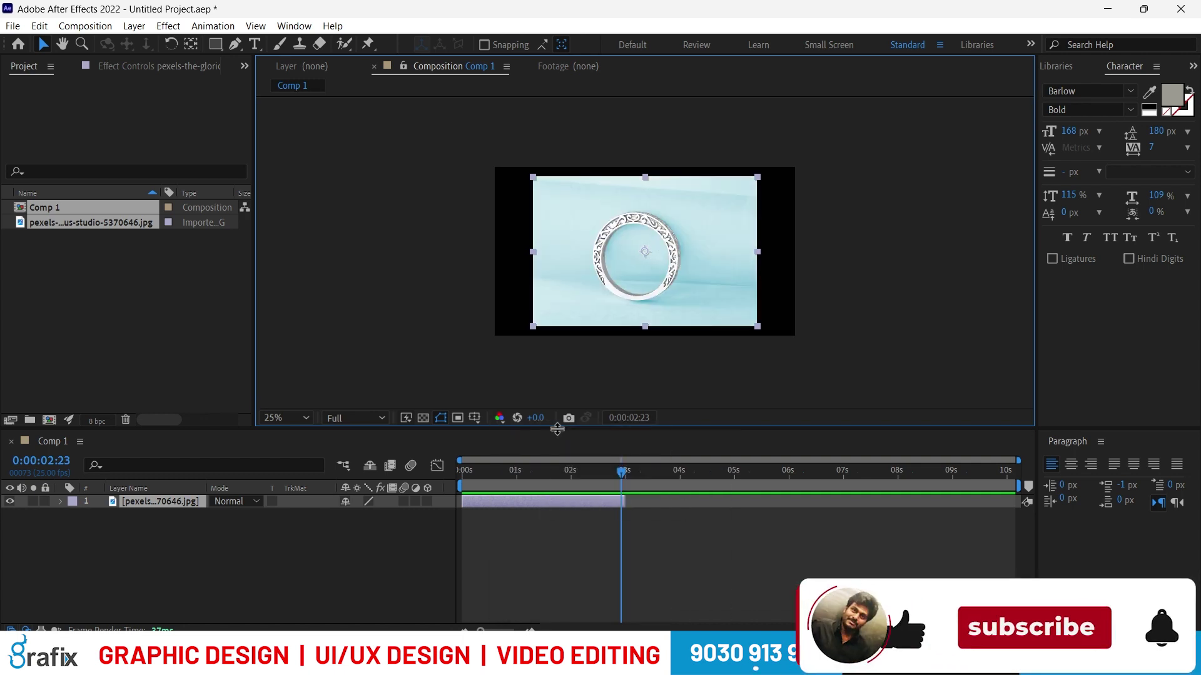
pyautogui.click(517, 417)
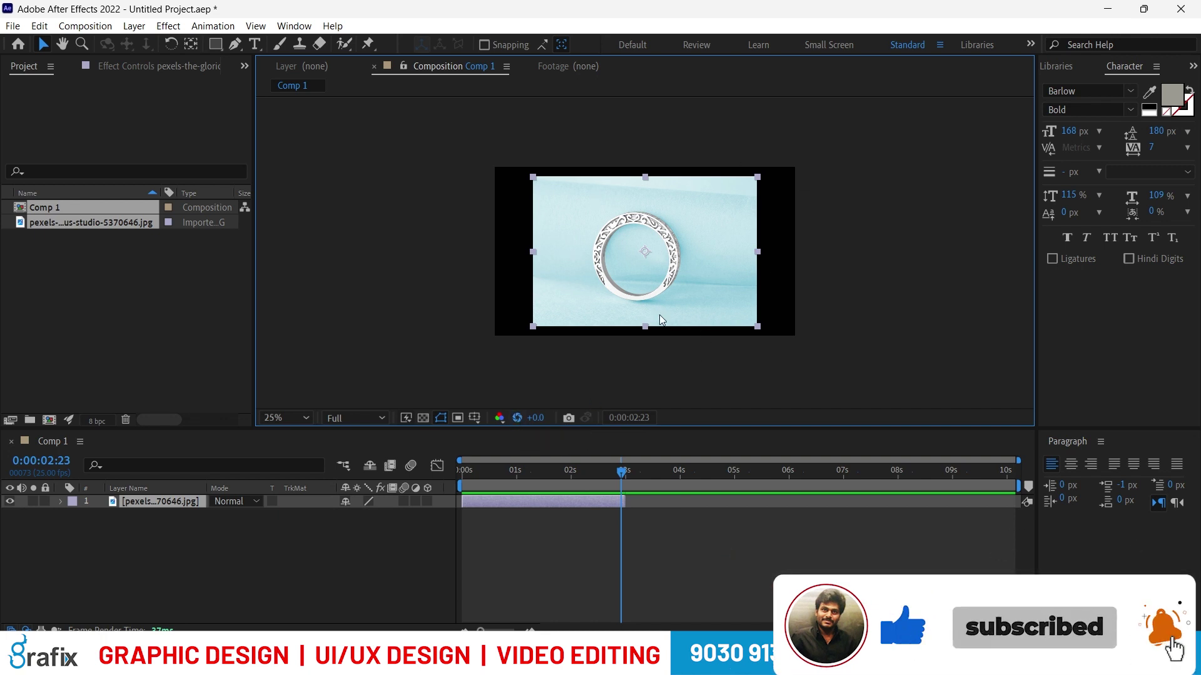
# - Set the preview magnification to Fit and take a snapshot of the composition
pyautogui.click(286, 418)
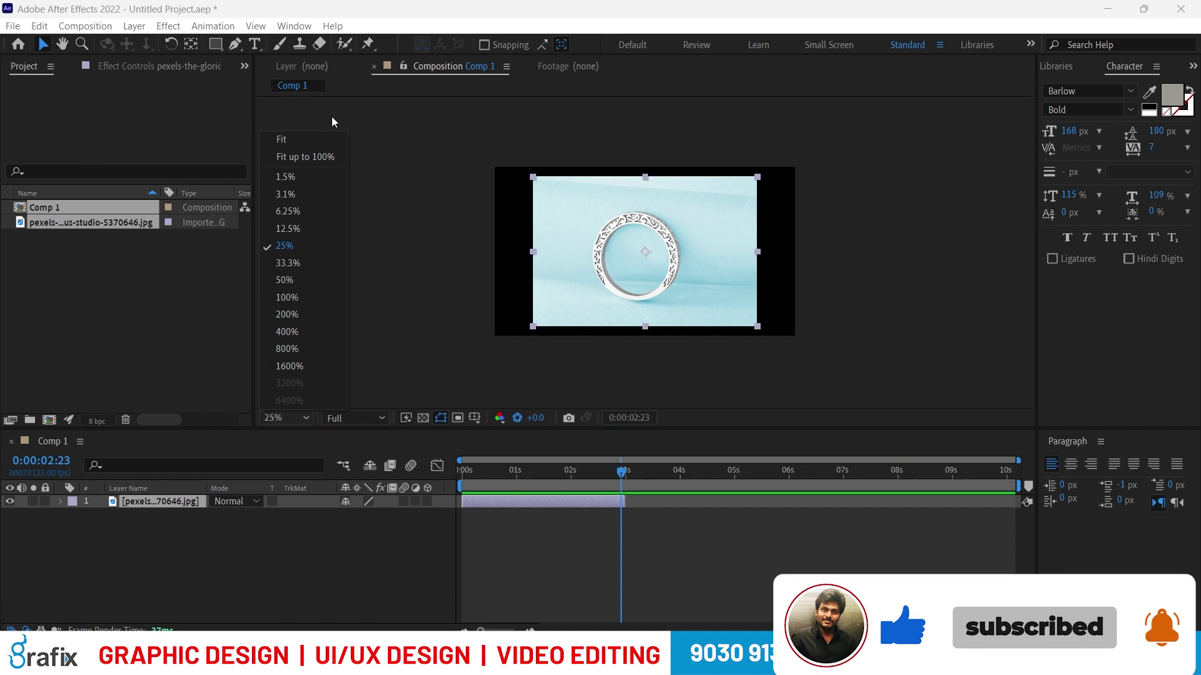
pyautogui.click(325, 138)
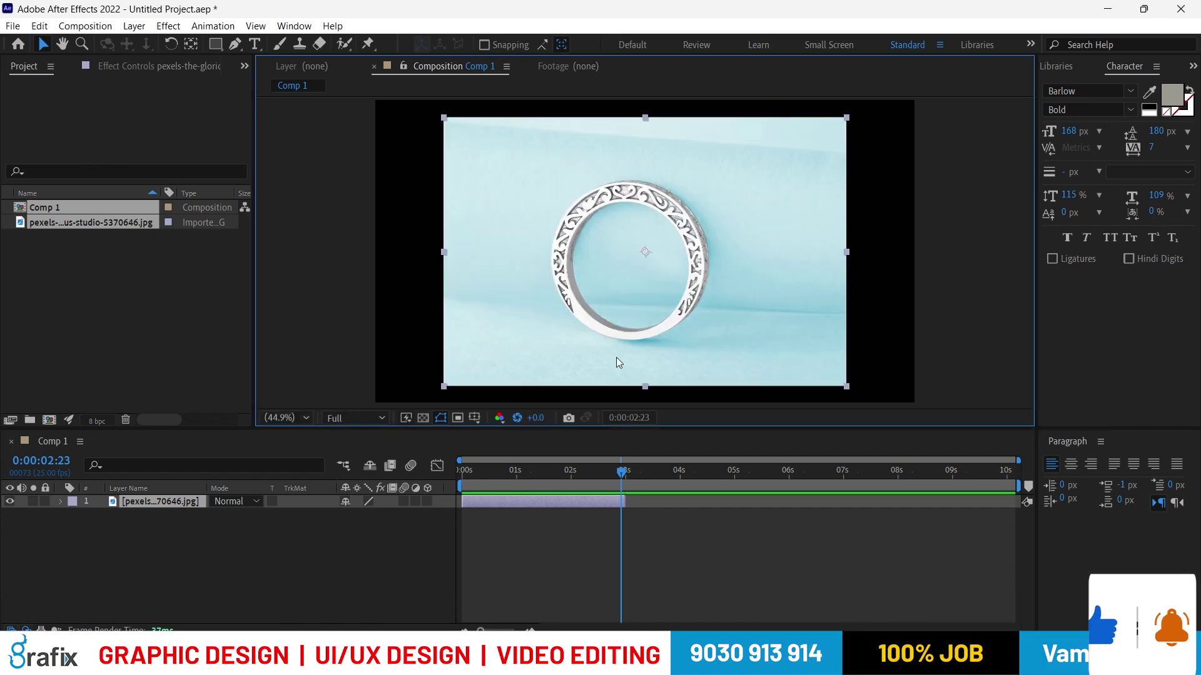
pyautogui.click(574, 421)
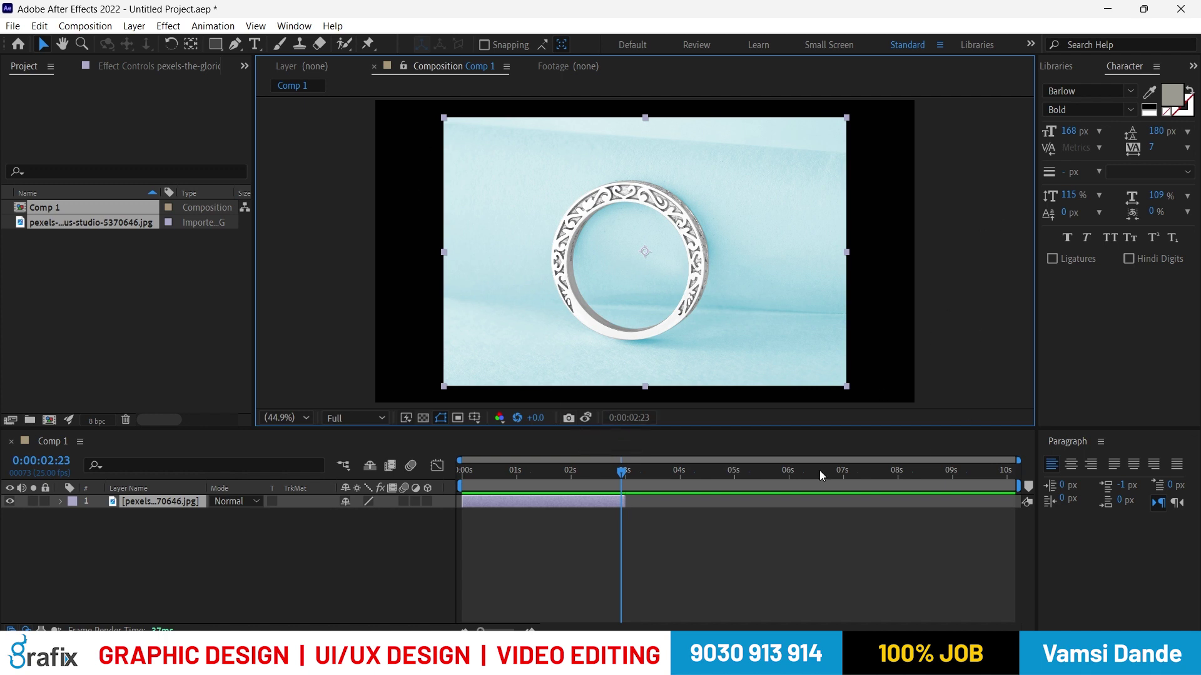
# - Browse the Documents, Adobe, After Effects 2022 and User Presets folders in File Explorer, and return to After Effects
pyautogui.press('super+e')
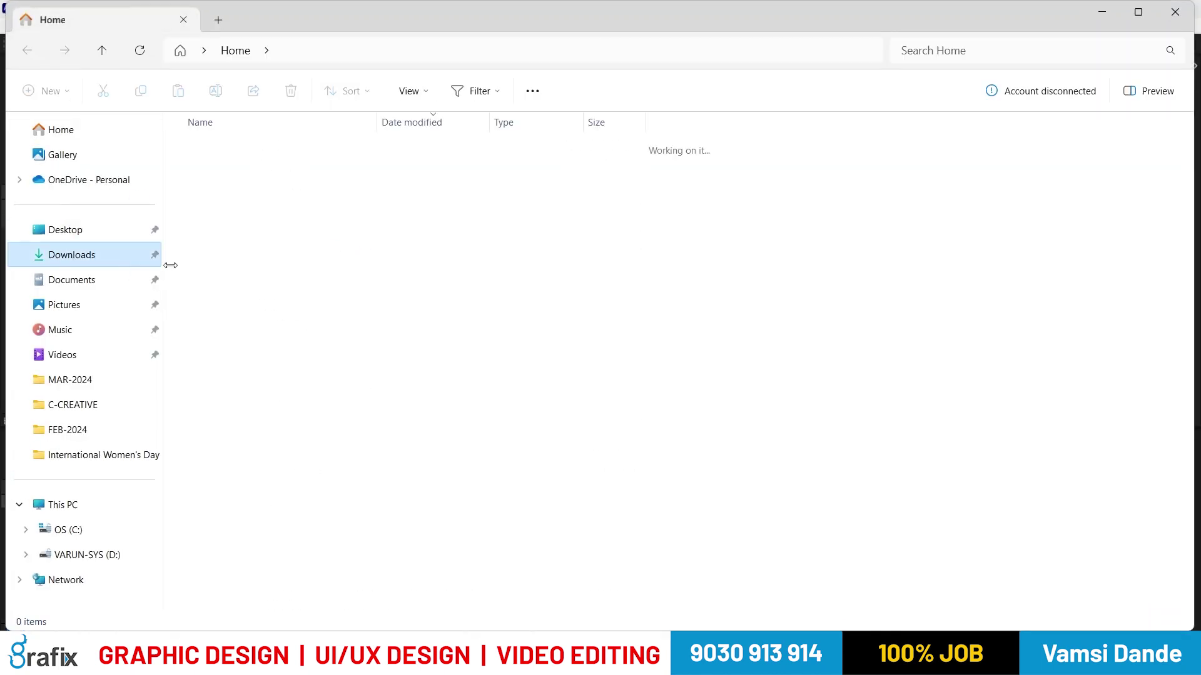
pyautogui.click(88, 282)
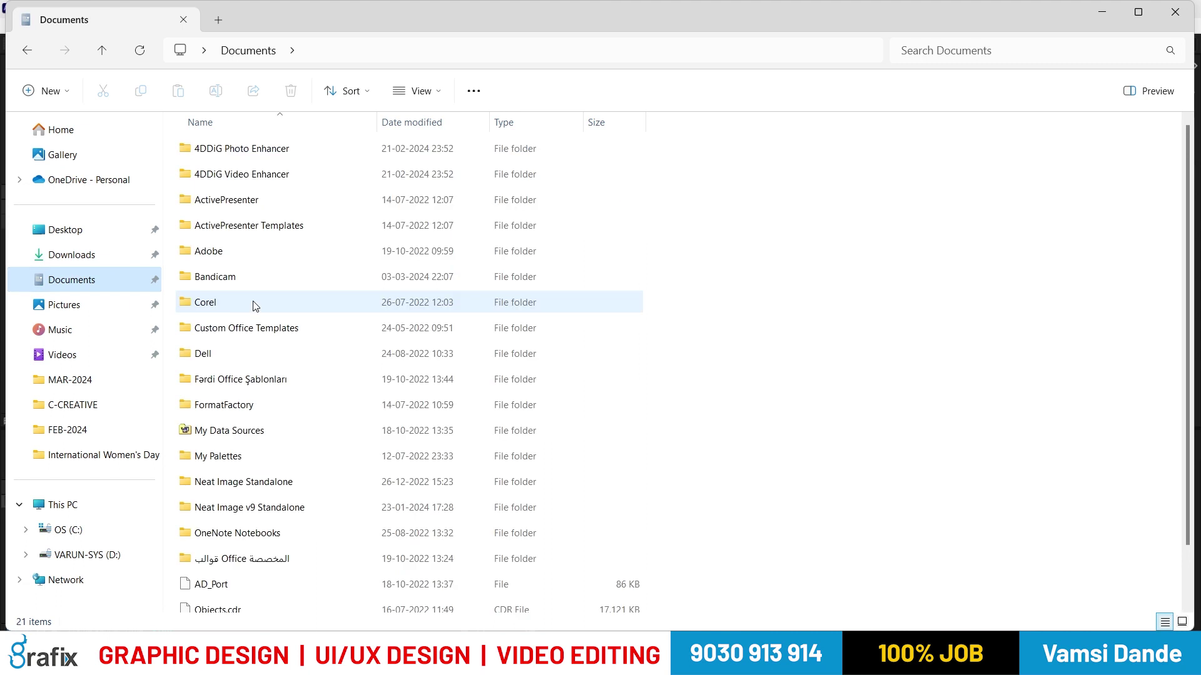
pyautogui.press('s')
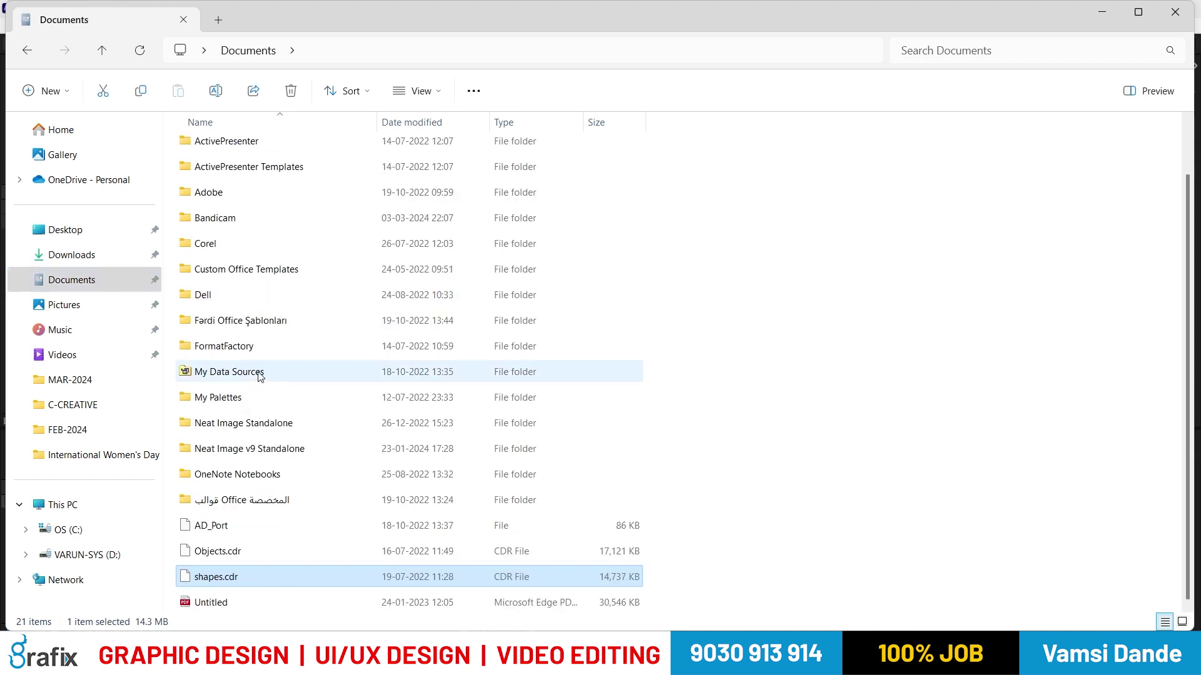
pyautogui.scroll(1, 260, 375)
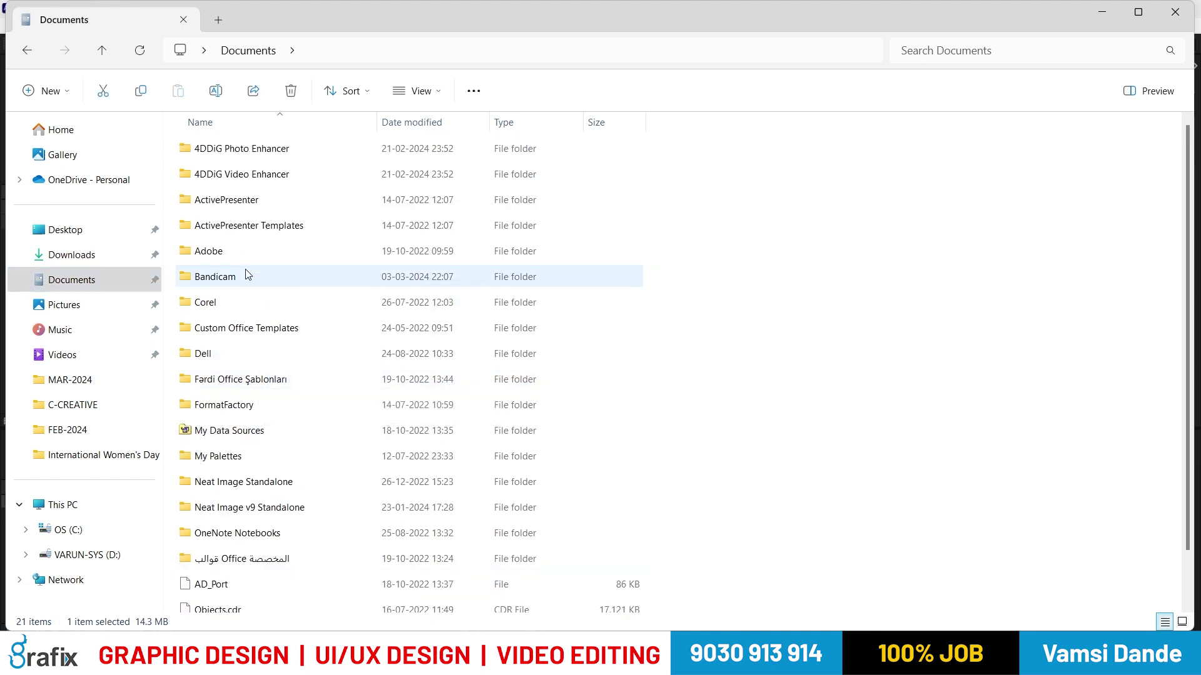
pyautogui.doubleClick(239, 252)
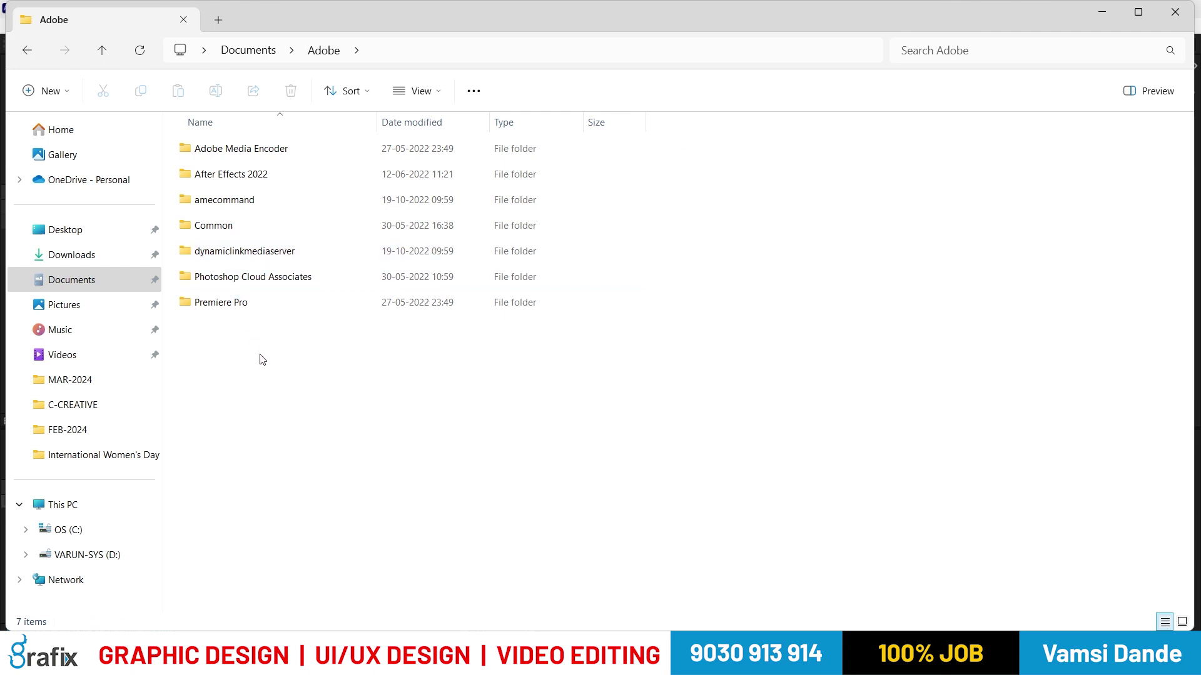
pyautogui.doubleClick(249, 175)
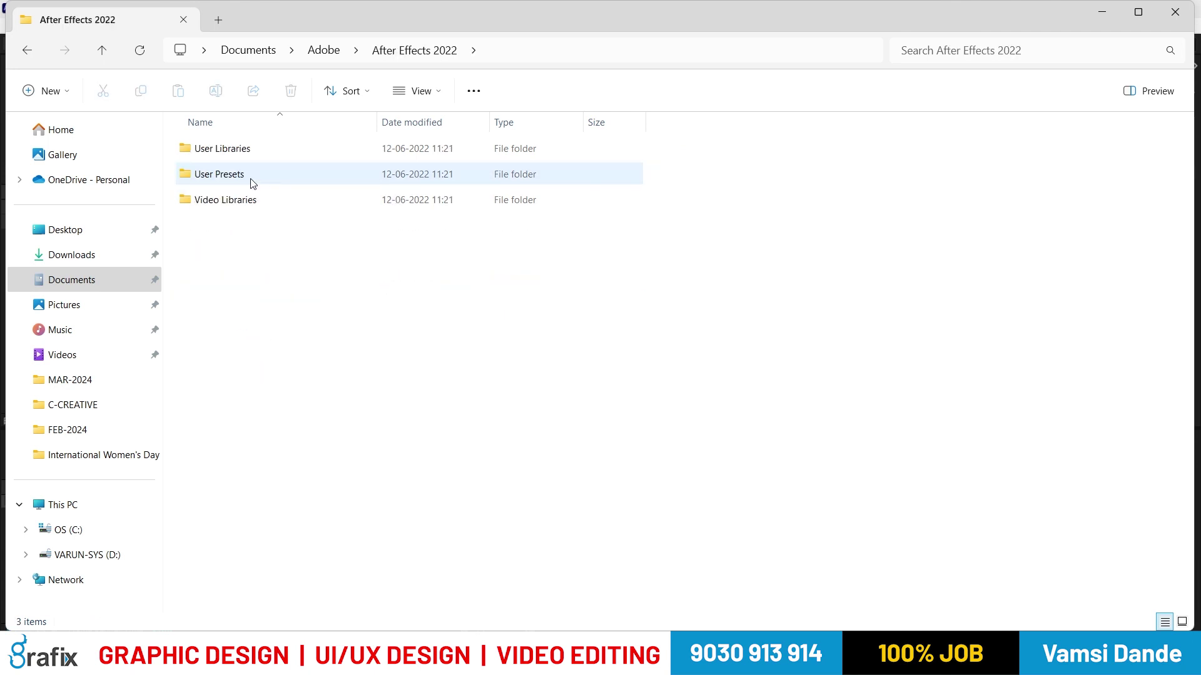
pyautogui.doubleClick(252, 181)
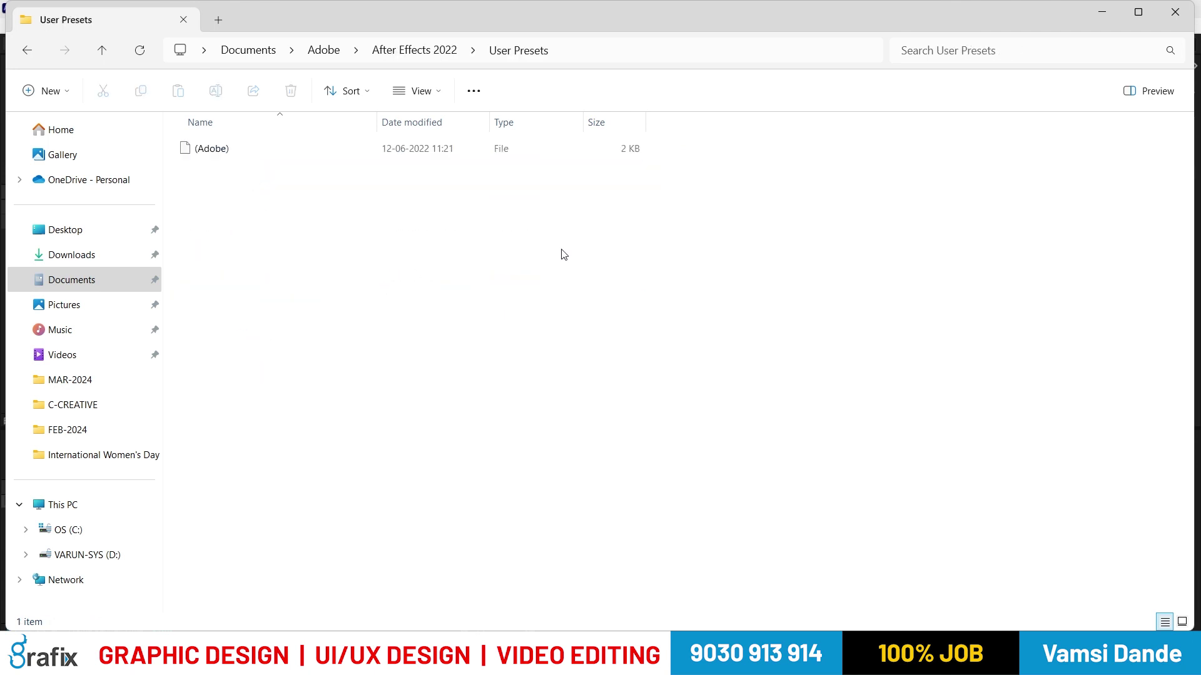
pyautogui.hotkey('alt', 'Left')
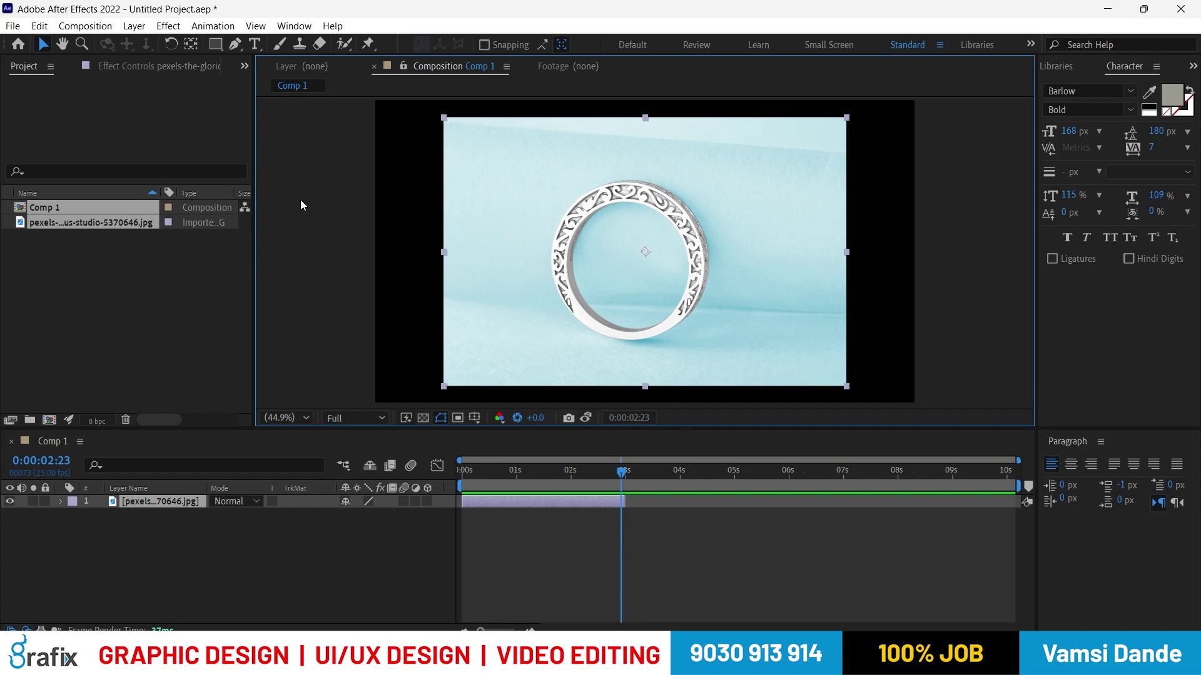
pyautogui.click(402, 580)
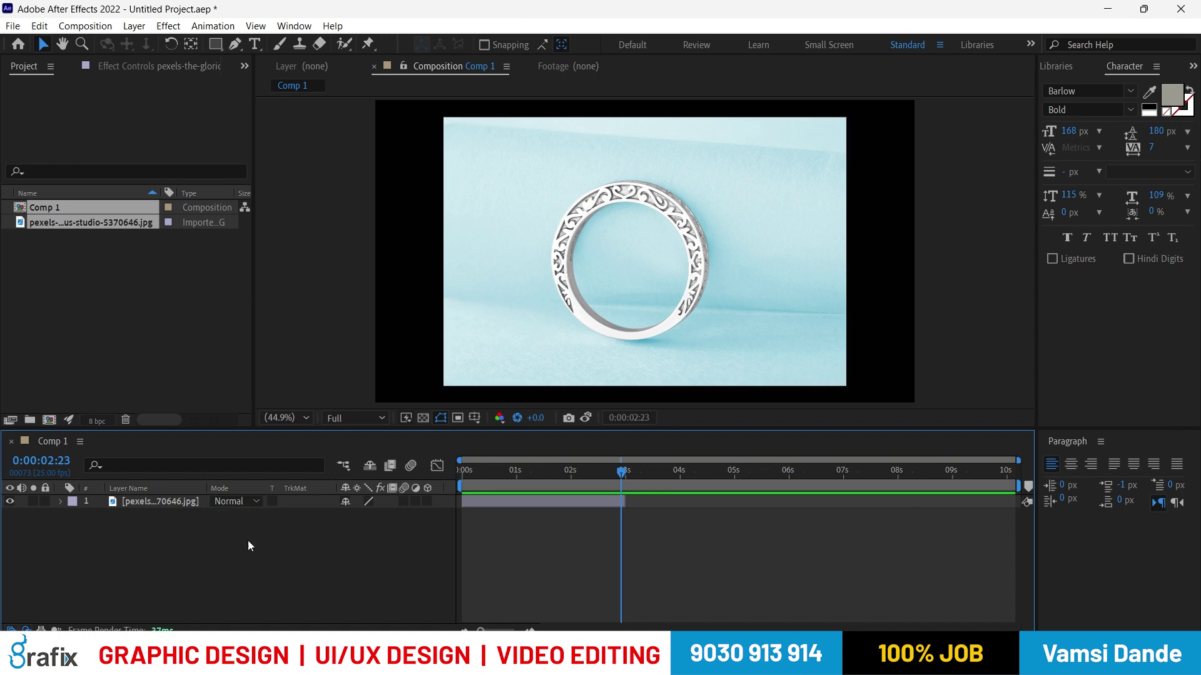
pyautogui.click(188, 501)
pyautogui.click(113, 405)
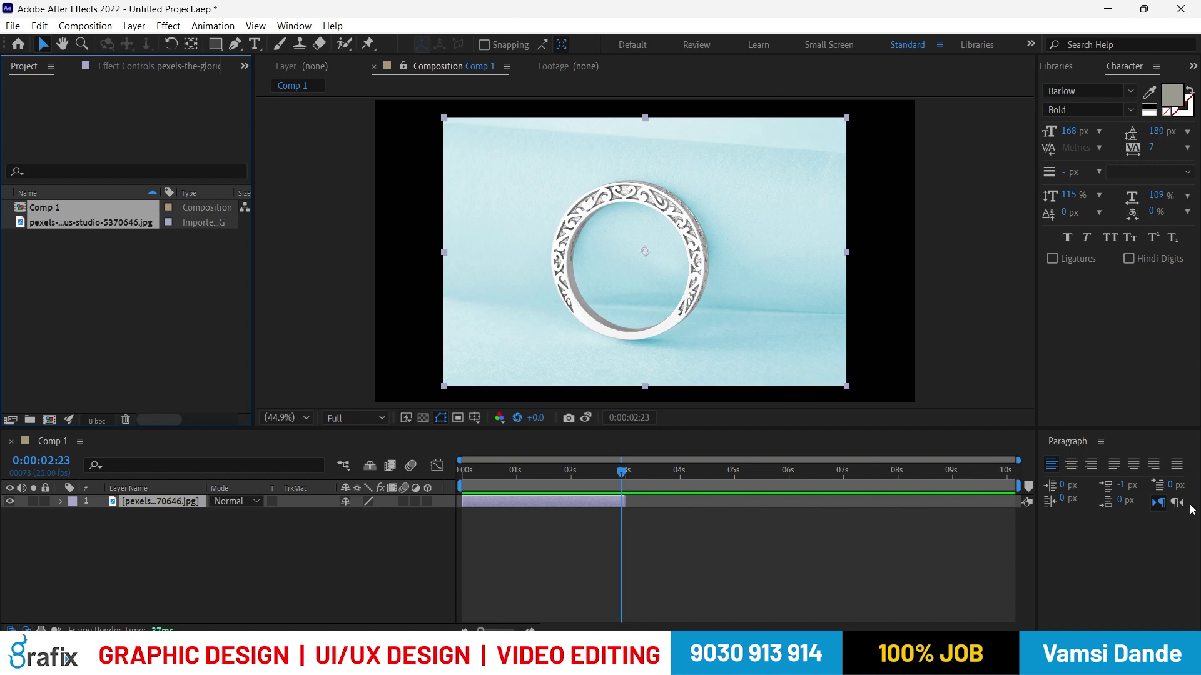
pyautogui.click(810, 602)
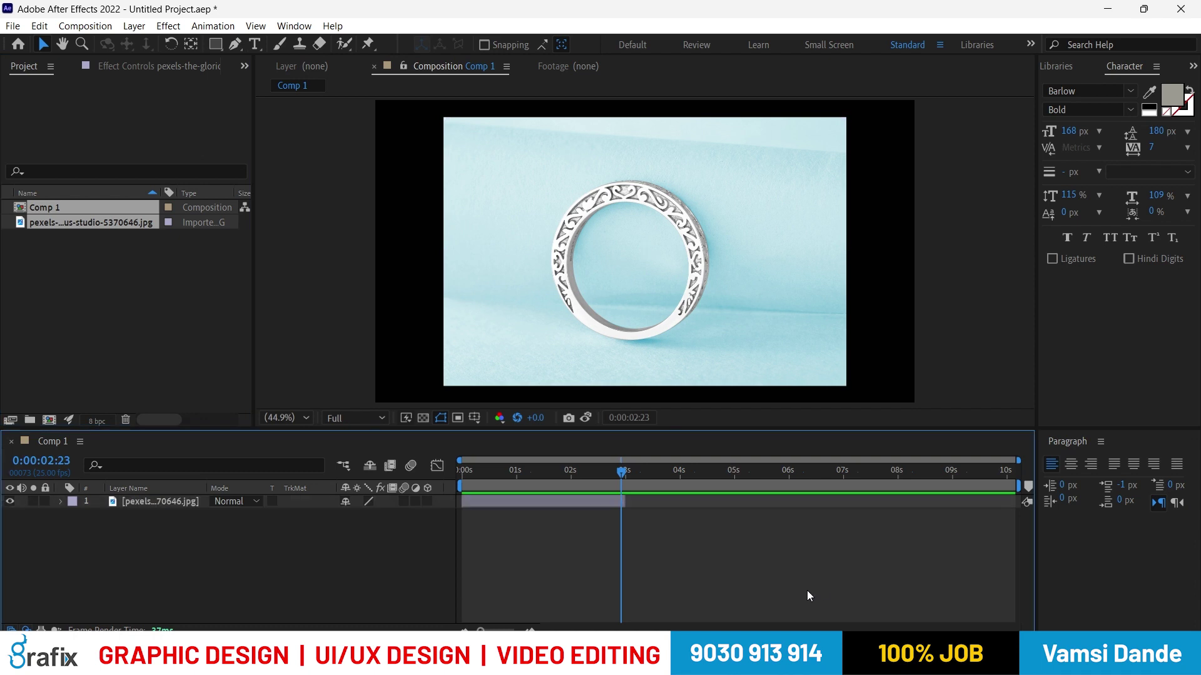